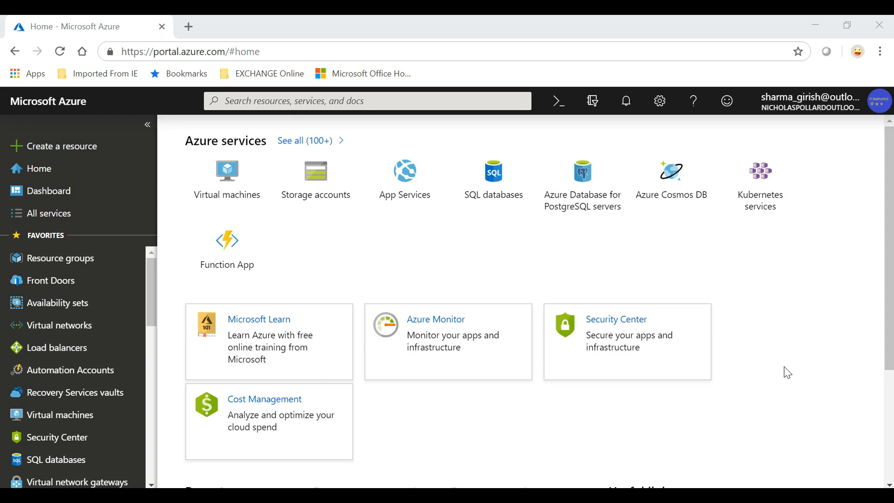
Switch to Microsoft Whiteboard and draw two small orange circles side by side in the empty area beside the Azure cloud.
key("alt+Tab")
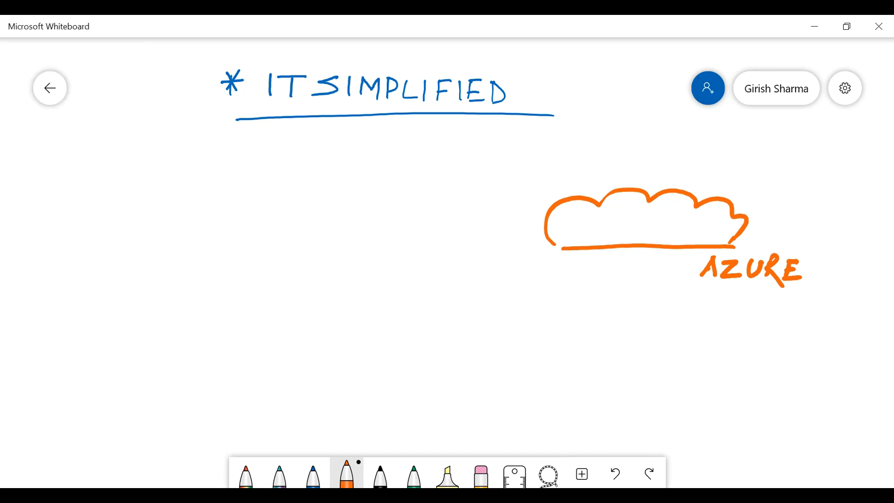
mouse_move(225, 247)
left_mouse_down()
mouse_move(202, 264)
mouse_move(261, 279)
mouse_move(238, 250)
left_mouse_up()
mouse_move(394, 250)
left_mouse_down()
mouse_move(373, 263)
mouse_move(395, 253)
left_mouse_up()
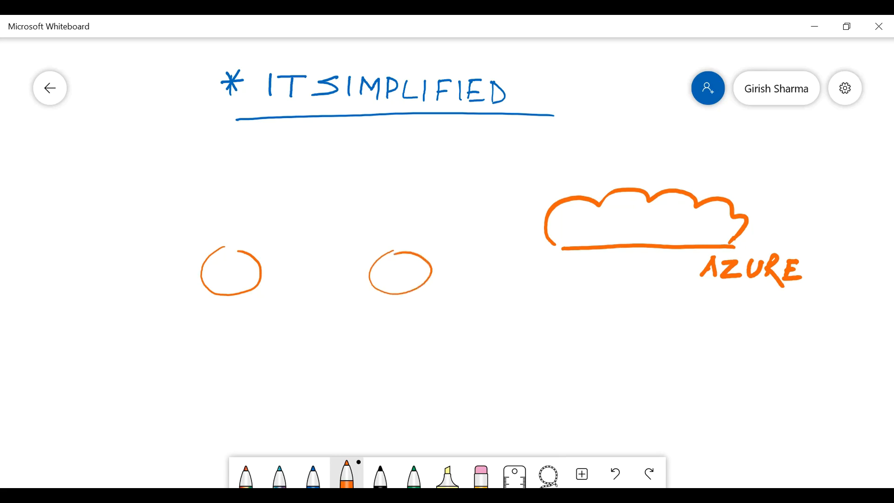
Label the two circles with handwritten text, "Canada" under one and "US" under the other.
mouse_move(206, 303)
left_mouse_down()
mouse_move(206, 328)
mouse_move(232, 332)
left_mouse_up()
mouse_move(235, 329)
left_mouse_down()
mouse_move(241, 320)
mouse_move(244, 330)
mouse_move(256, 329)
left_mouse_up()
mouse_move(259, 309)
left_mouse_down()
mouse_move(258, 335)
mouse_move(265, 328)
left_mouse_up()
left_click_drag(271, 321, 274, 329)
mouse_move(405, 308)
left_mouse_down()
mouse_move(414, 330)
mouse_move(415, 321)
left_mouse_up()
left_click_drag(438, 309, 418, 330)
Draw a crossed circle above the Canada and US circles, linked to both by lines, with a short callout line.
mouse_move(319, 174)
left_mouse_down()
mouse_move(254, 240)
mouse_move(386, 256)
left_mouse_up()
mouse_move(318, 158)
left_mouse_down()
mouse_move(339, 169)
mouse_move(321, 157)
mouse_move(305, 205)
left_mouse_up()
mouse_move(308, 173)
left_mouse_down()
mouse_move(323, 200)
mouse_move(363, 183)
left_mouse_up()
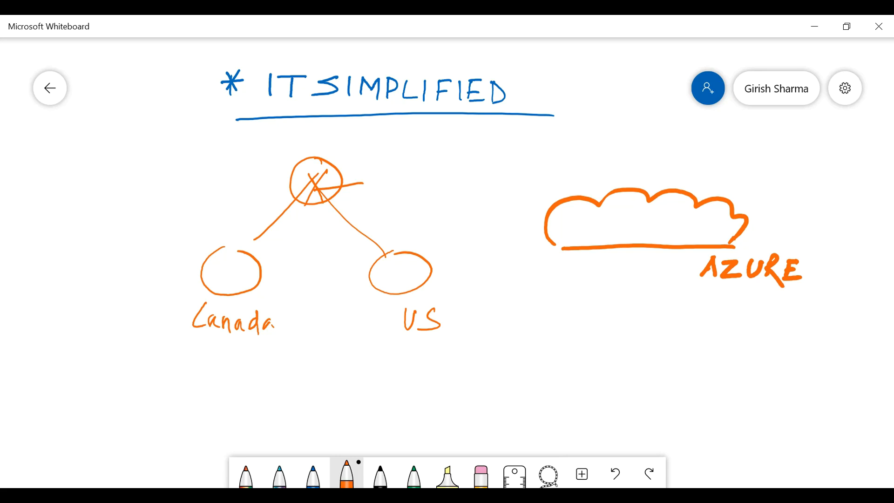
Handwrite "FrontDoor" beside the callout line of the crossed circle.
mouse_move(378, 150)
left_mouse_down()
mouse_move(377, 170)
mouse_move(390, 147)
mouse_move(385, 159)
left_mouse_up()
mouse_move(391, 167)
left_mouse_down()
mouse_move(399, 157)
mouse_move(410, 166)
left_mouse_up()
left_click_drag(417, 150, 413, 165)
left_click_drag(411, 159, 417, 158)
left_click_drag(430, 151, 427, 171)
mouse_move(423, 153)
left_mouse_down()
mouse_move(436, 161)
mouse_move(426, 170)
left_mouse_up()
left_click_drag(445, 158, 456, 166)
left_click_drag(460, 154, 471, 151)
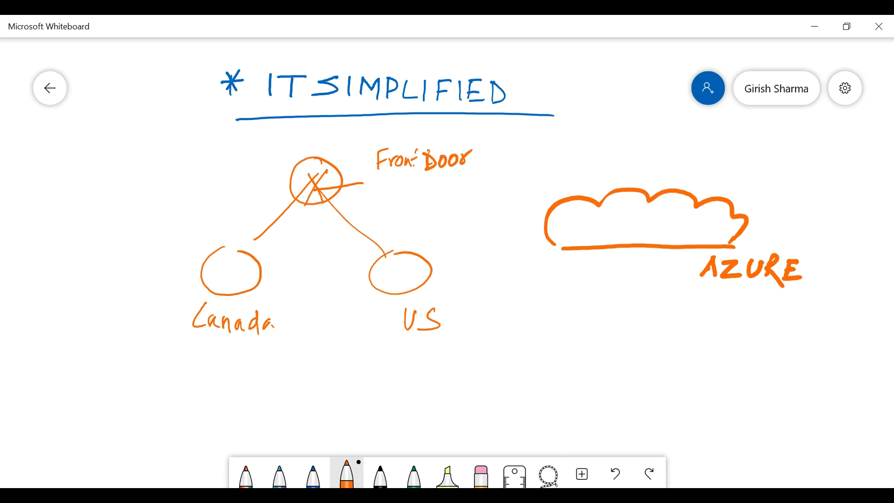
left_click_drag(417, 149, 414, 167)
left_click_drag(411, 160, 420, 158)
Underline the FrontDoor label and write "Layer 7 LB" after it, separated by a dash.
mouse_move(372, 179)
left_mouse_down()
mouse_move(474, 177)
mouse_move(518, 150)
mouse_move(545, 166)
mouse_move(590, 139)
mouse_move(584, 156)
left_mouse_up()
left_click(750, 246)
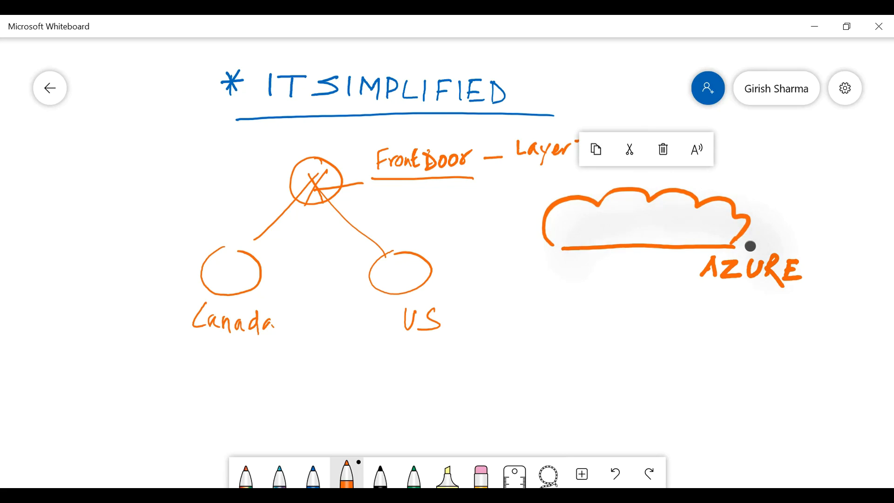
key("Escape")
left_click_drag(589, 140, 584, 157)
mouse_move(608, 139)
left_mouse_down()
mouse_move(616, 153)
mouse_move(622, 149)
left_mouse_up()
left_click(652, 224)
Draw a curved arrow down from the "Layer 7 LB" text and write "APPLICATION LAYER" near its tip, below the cloud.
left_click_drag(508, 177, 492, 290)
left_click_drag(479, 286, 490, 289)
mouse_move(526, 313)
left_mouse_down()
mouse_move(534, 293)
mouse_move(541, 313)
mouse_move(539, 306)
left_mouse_up()
mouse_move(548, 300)
left_mouse_down()
mouse_move(549, 313)
mouse_move(565, 315)
left_mouse_up()
left_click(564, 302)
left_click_drag(565, 301, 603, 315)
left_click_drag(612, 315, 620, 303)
left_click_drag(625, 305, 638, 303)
mouse_move(632, 307)
left_mouse_down()
mouse_move(633, 319)
mouse_move(640, 316)
left_mouse_up()
mouse_move(651, 309)
left_mouse_down()
mouse_move(669, 305)
mouse_move(689, 323)
mouse_move(702, 308)
left_mouse_up()
left_click_drag(702, 309, 715, 325)
left_click_drag(709, 306, 719, 320)
left_click_drag(721, 309, 730, 314)
left_click_drag(716, 323, 725, 325)
left_click_drag(727, 310, 748, 332)
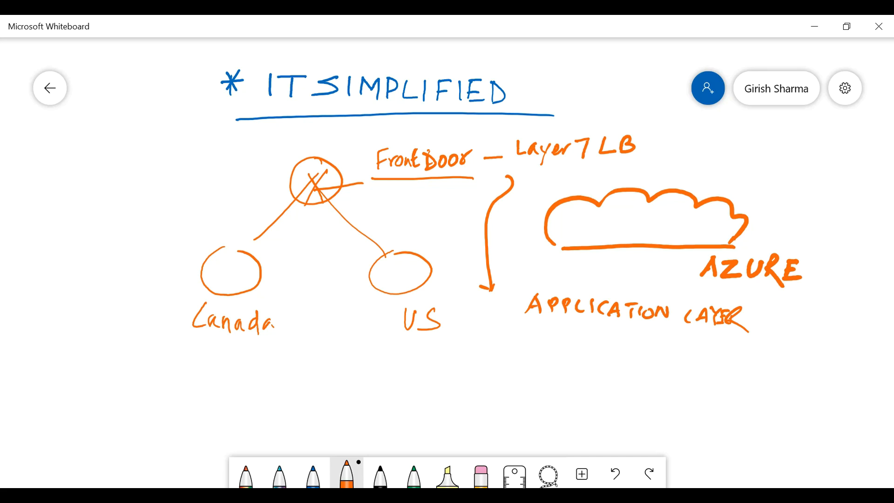
Mark both ends of the "Layer 7 LB" text with bracket strokes.
left_click_drag(515, 129, 511, 163)
left_click_drag(640, 125, 649, 162)
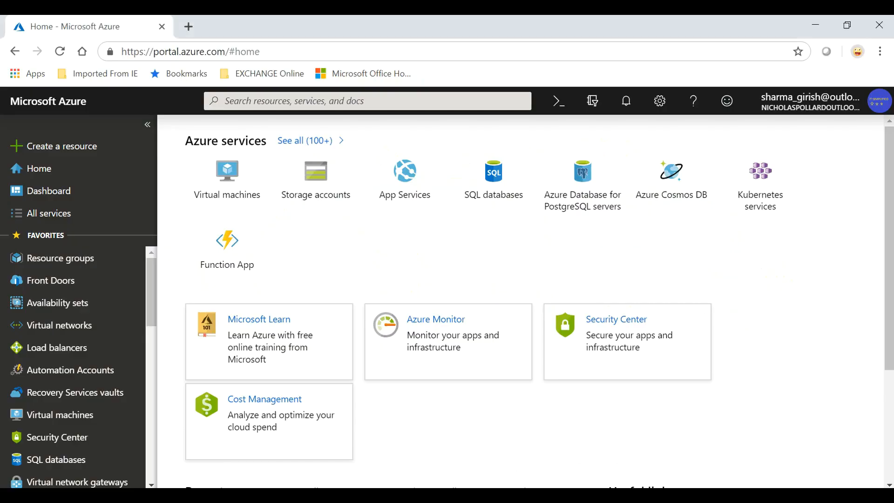
In the Azure portal, start creating a Web App resource and name it ITSCanada.
left_click(76, 147)
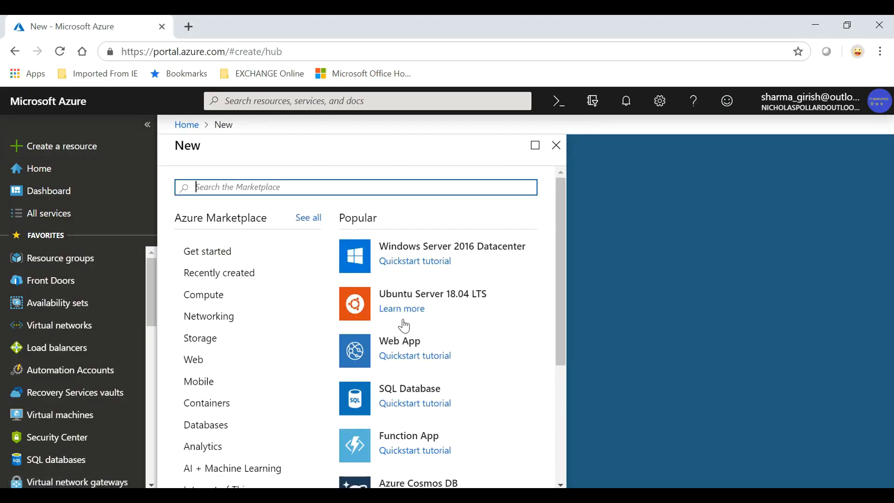
left_click(402, 350)
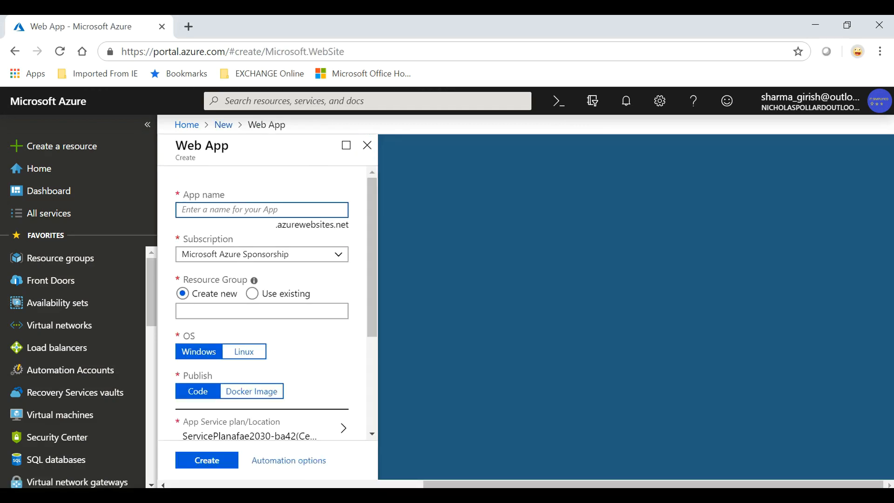
type("ITS")
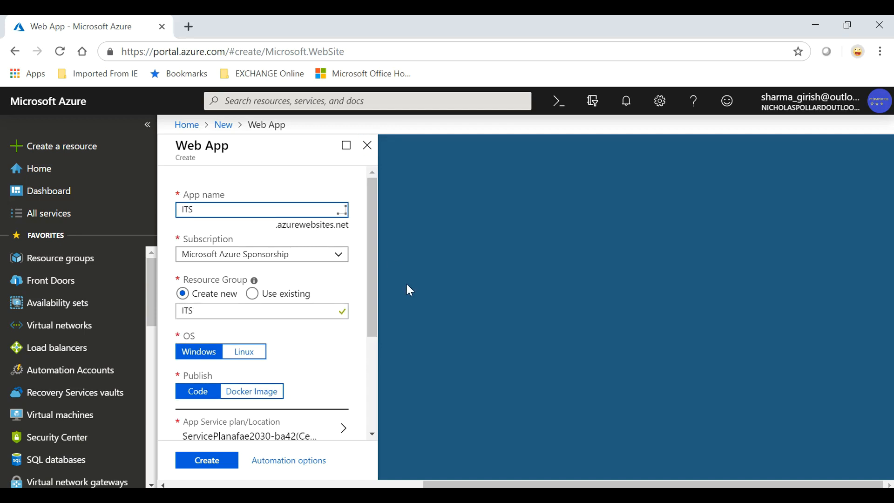
type("Canada")
Set the web app's new resource group name to Canadarg.
left_click(193, 311)
key("BackSpace")
key("BackSpace")
key("BackSpace")
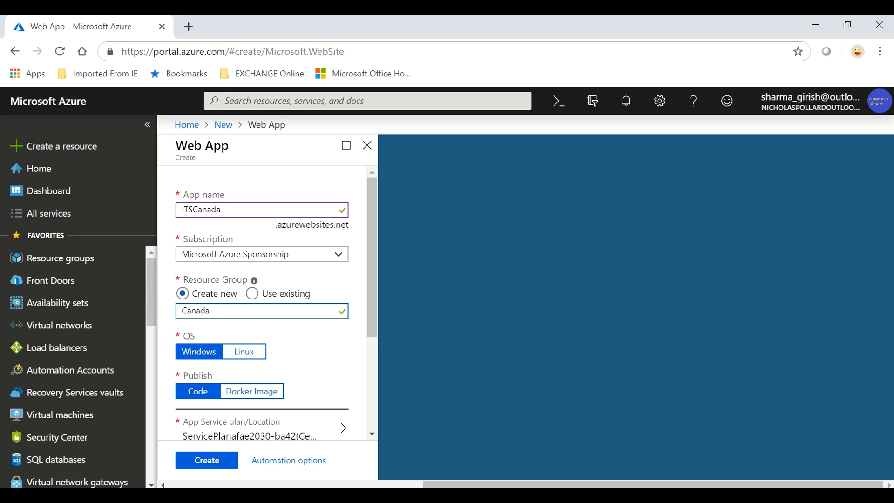
scroll(325, 351, "down", 1)
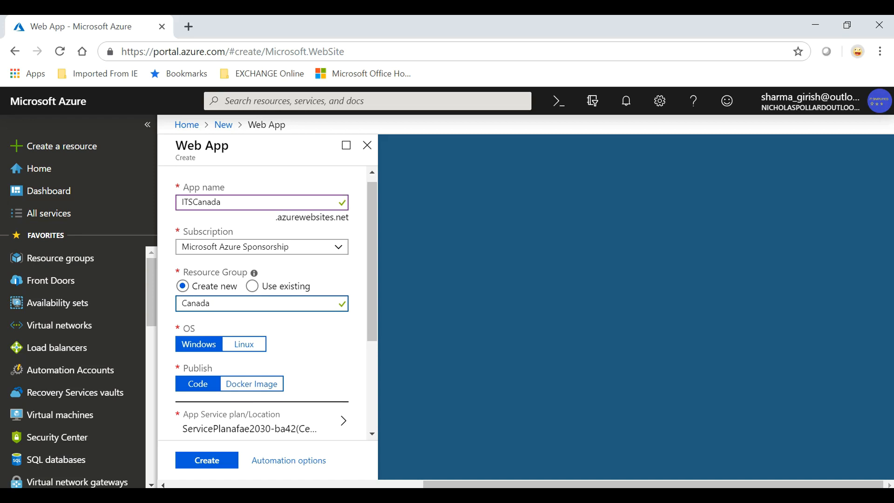
type("rg")
scroll(321, 345, "down", 2)
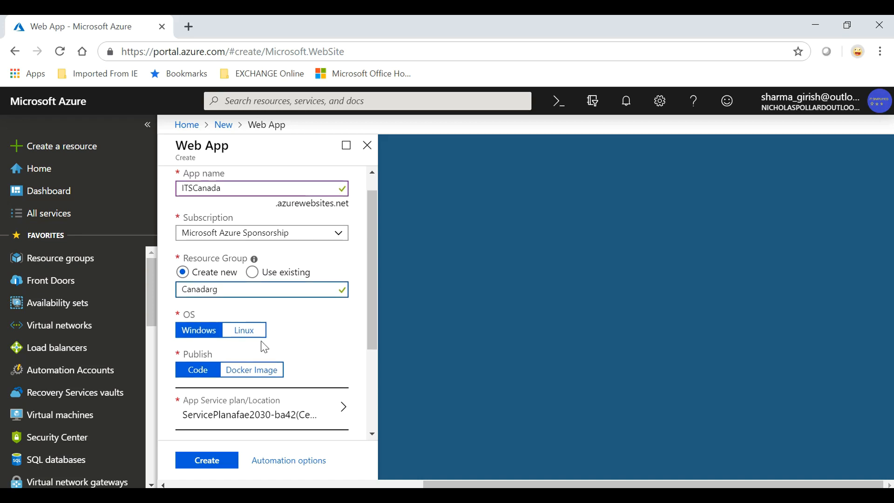
Start a new App Service plan for the web app, named ITSCanada and located in Canada Central.
scroll(309, 352, "down", 2)
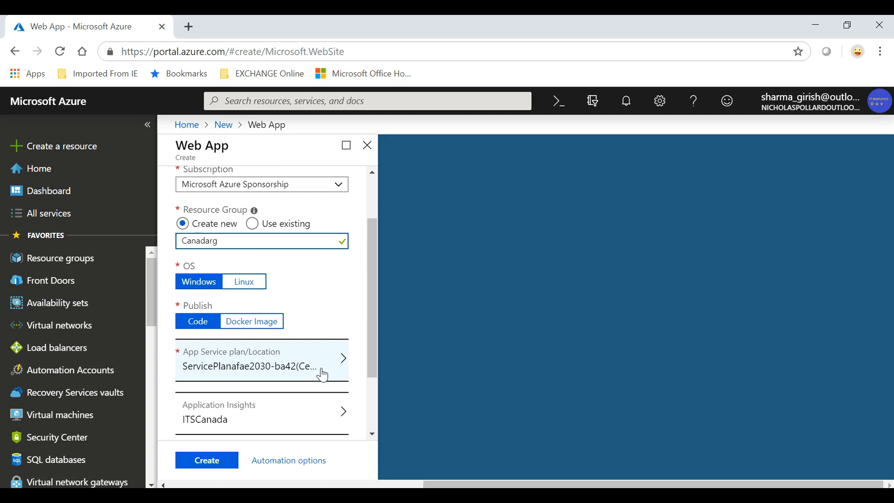
left_click(314, 373)
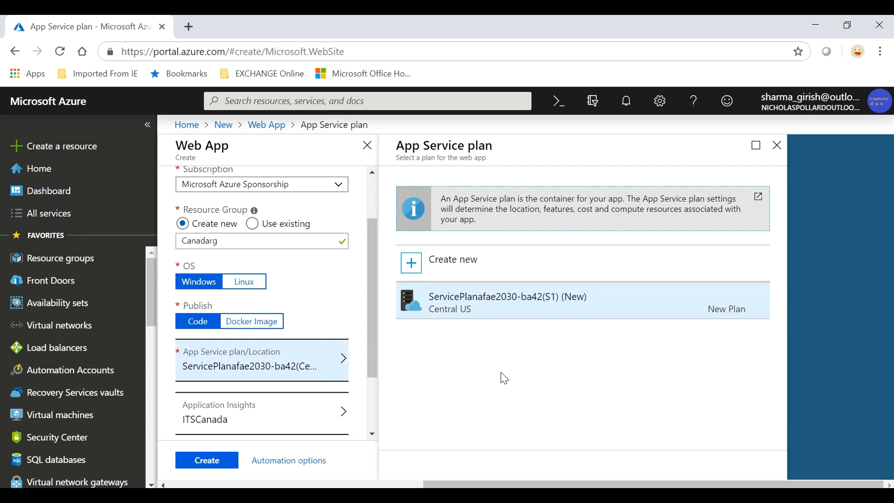
left_click(473, 263)
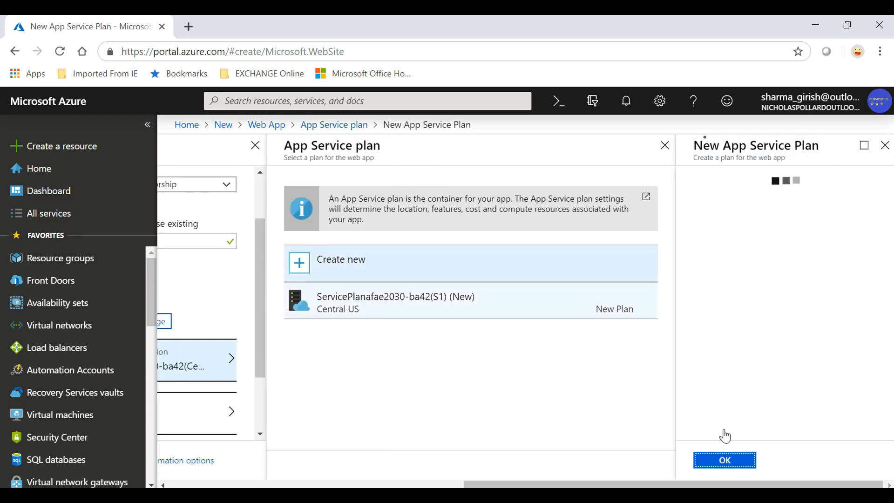
left_click(797, 198)
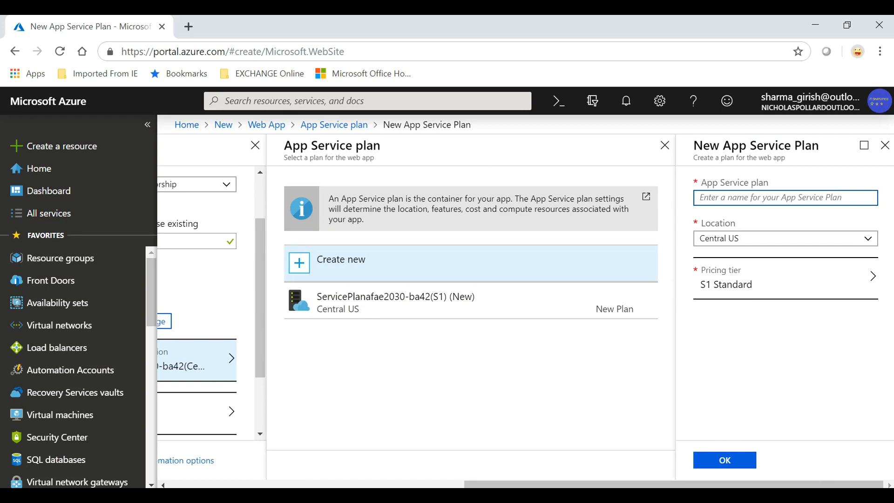
type("ITSCanada")
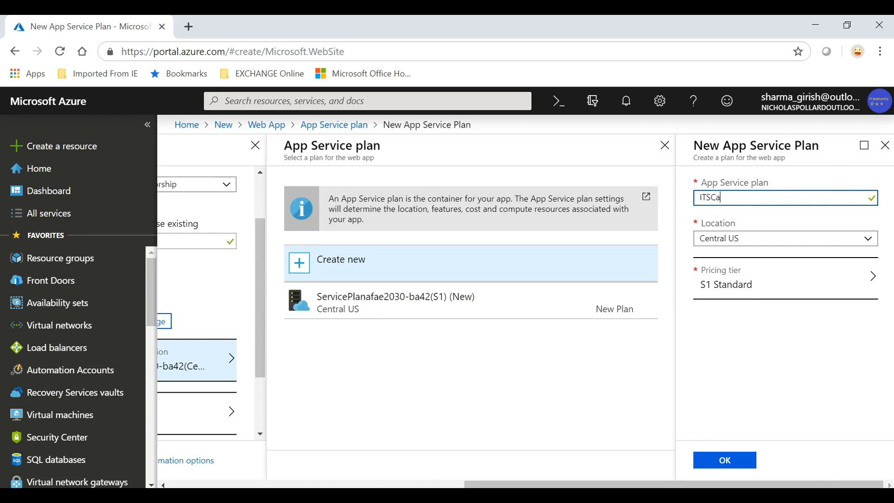
left_click(869, 240)
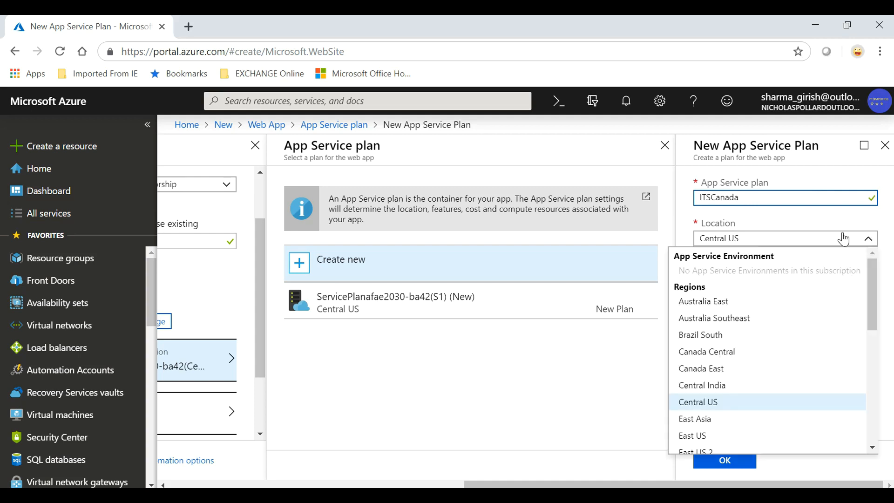
left_click(726, 357)
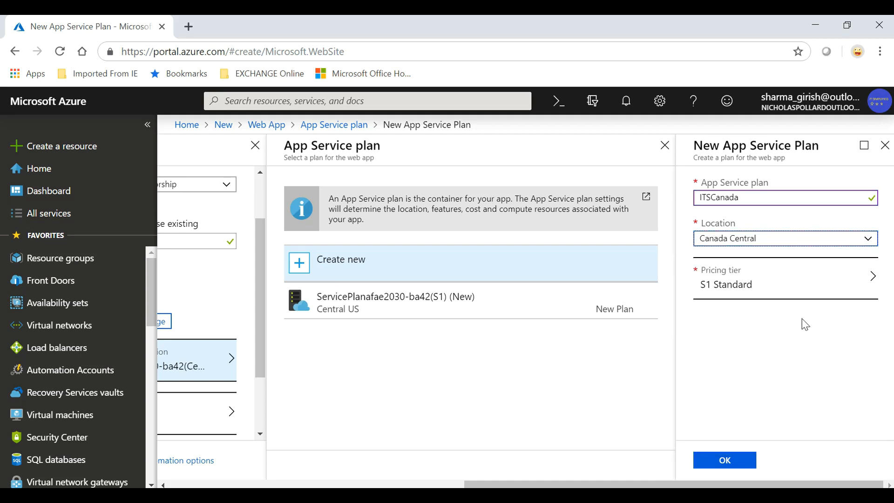
Set the plan's pricing tier to the Dev / Test F1 Free tier and confirm the new App Service plan.
left_click(767, 286)
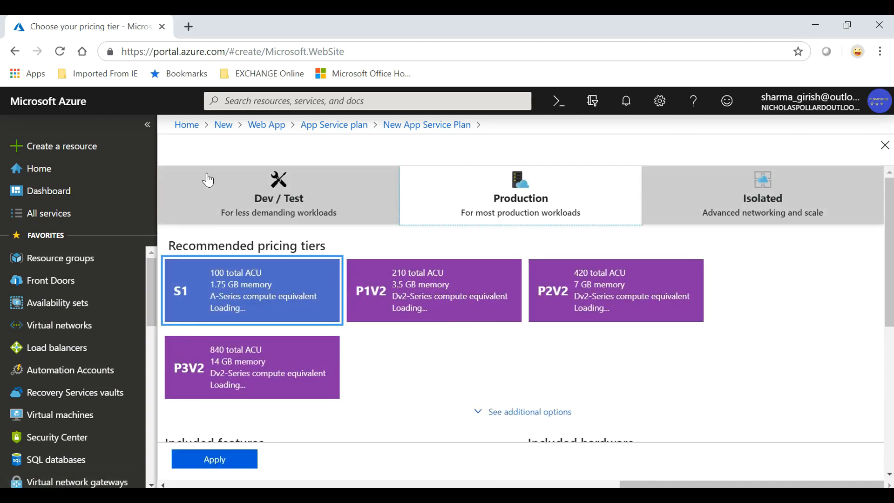
left_click(224, 193)
left_click(274, 287)
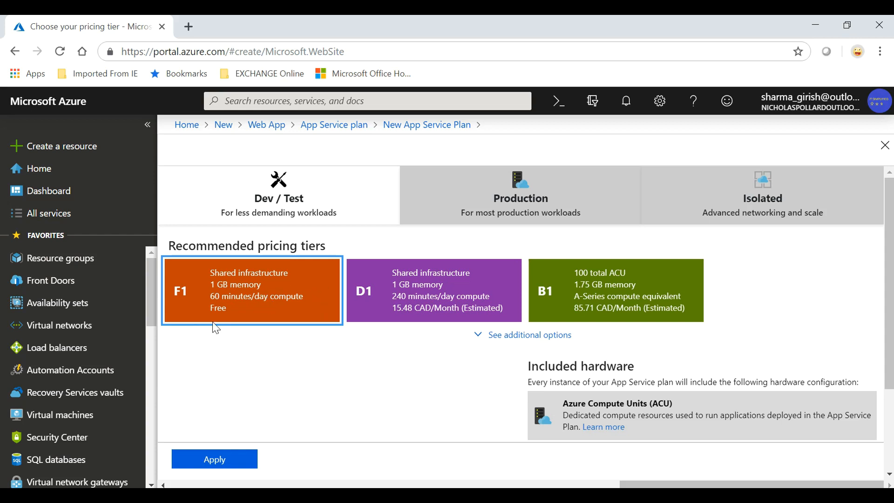
left_click(230, 465)
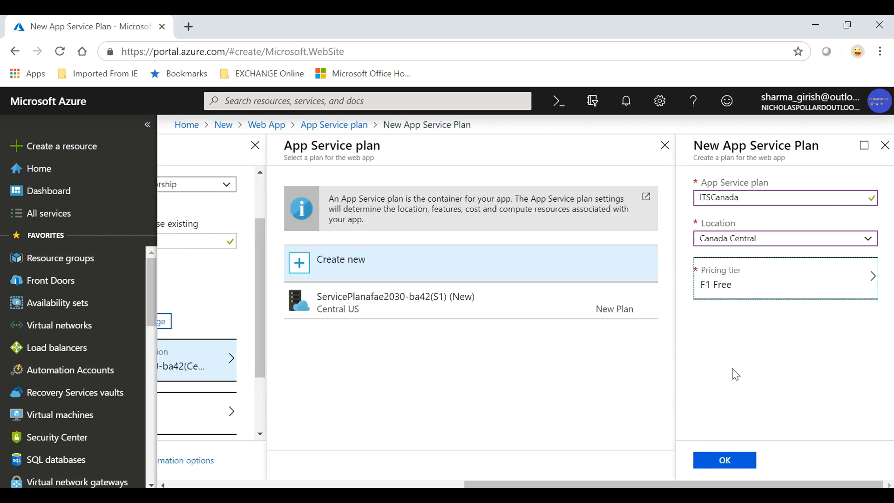
left_click(725, 464)
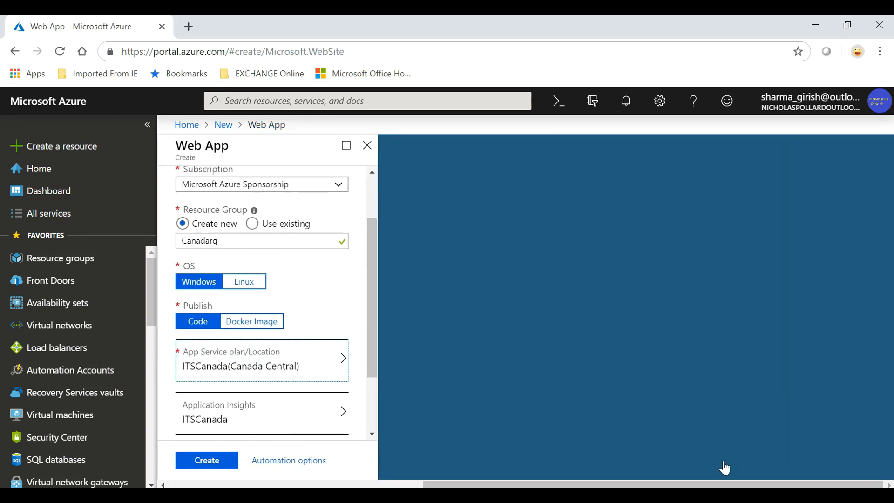
Create the ITSCanada web app, pin the deployed resource to the dashboard and dismiss the notification.
left_click(222, 472)
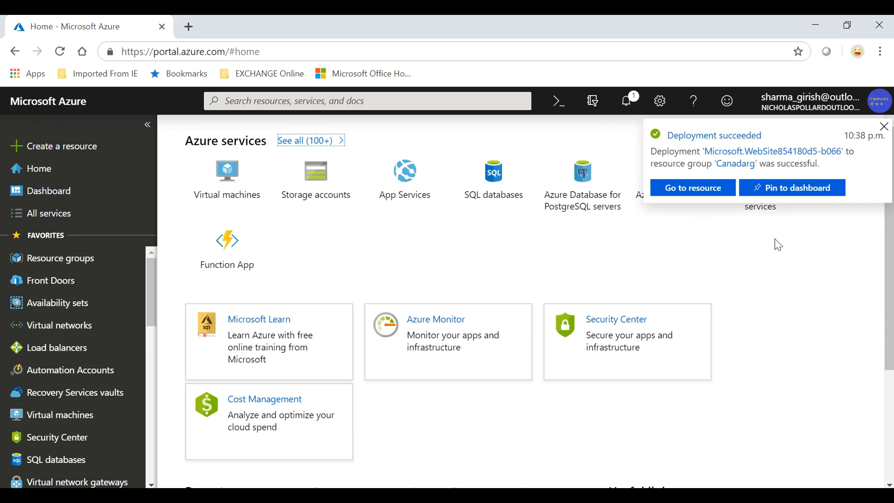
left_click(812, 195)
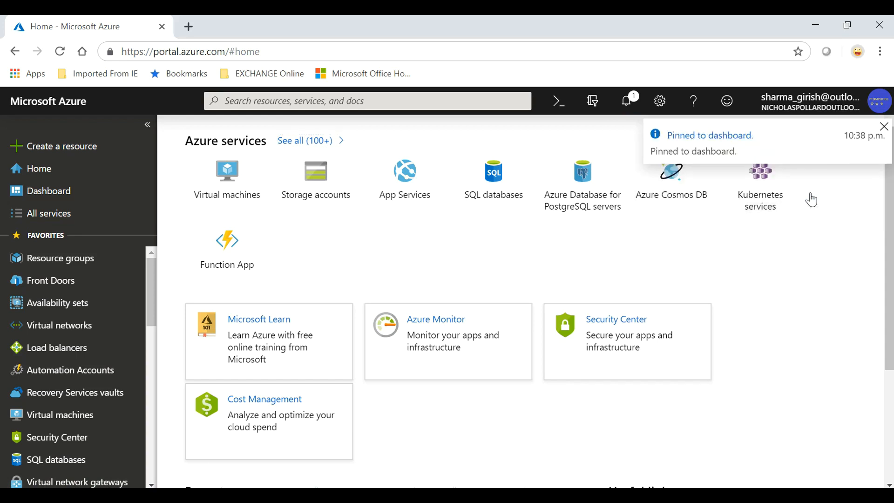
left_click(884, 126)
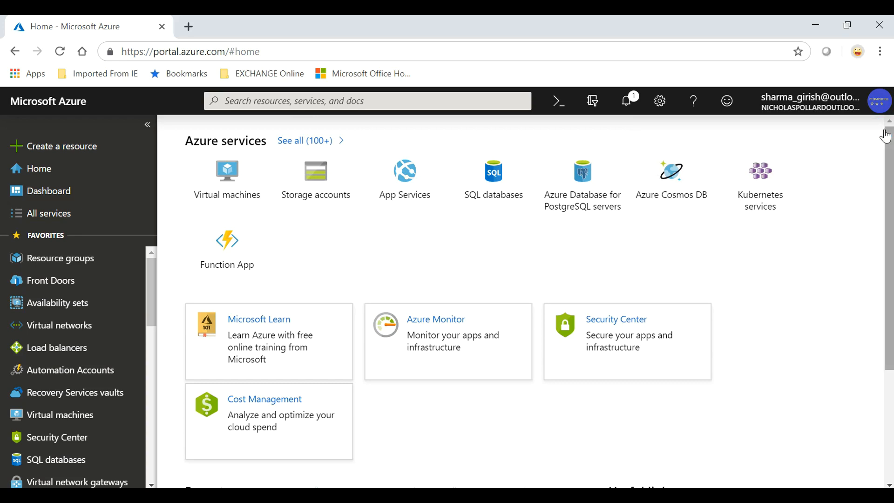
Open the ITSCanada web app from the dashboard and browse to its azurewebsites.net URL.
left_click(48, 191)
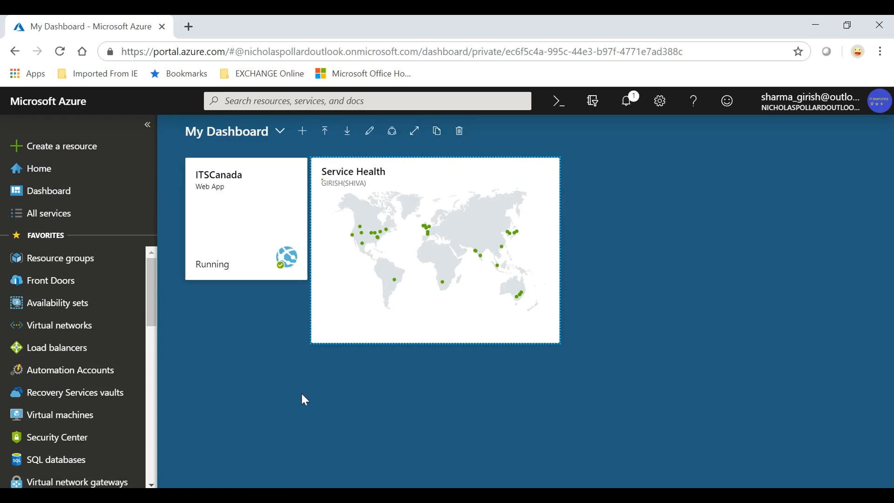
left_click(271, 209)
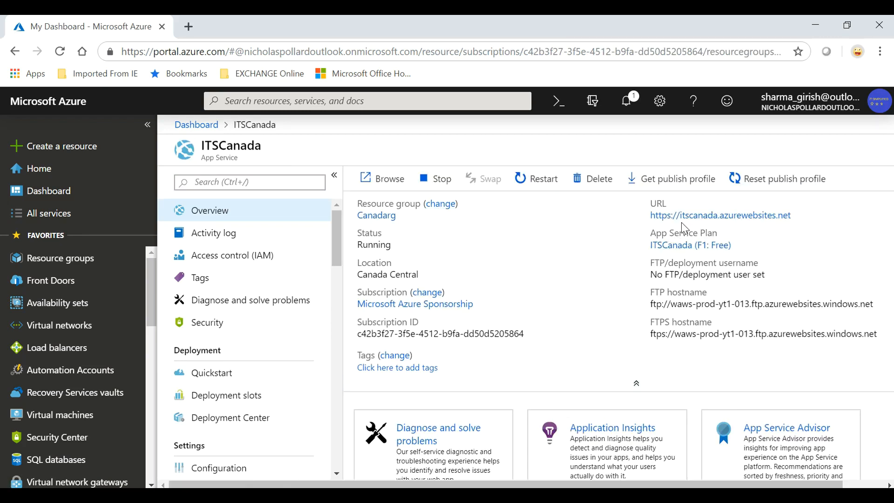
left_click(765, 217)
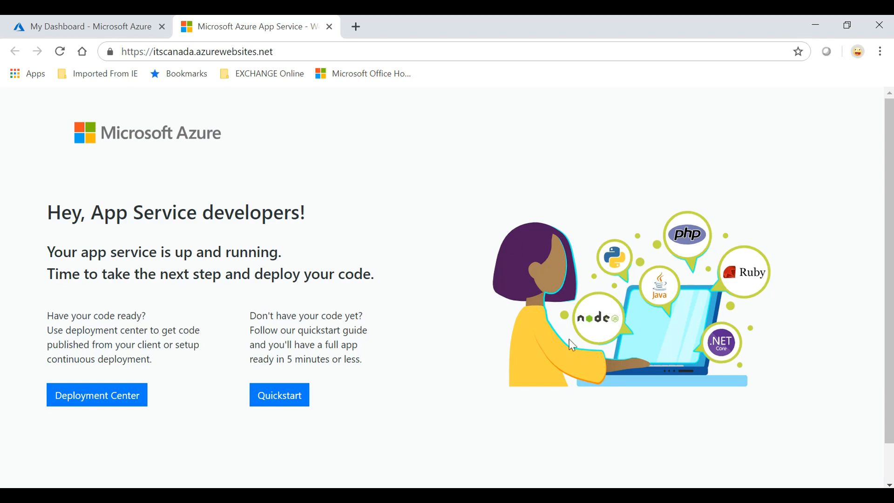
Switch to Visual Studio and start creating a new project from the Start Page.
left_click(593, 497)
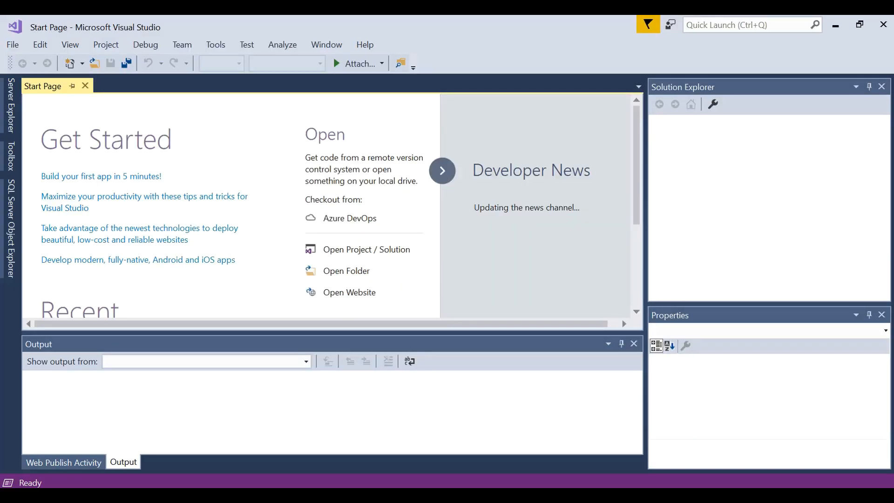
scroll(398, 265, "down", 3)
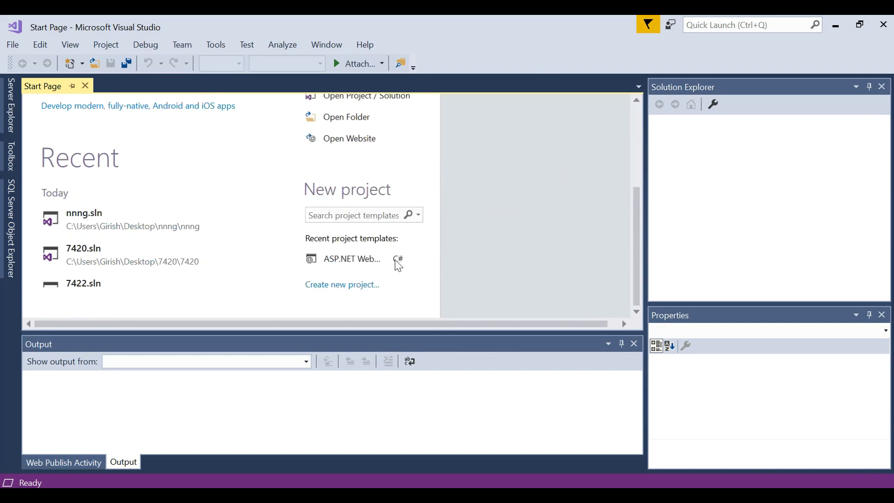
left_click(335, 285)
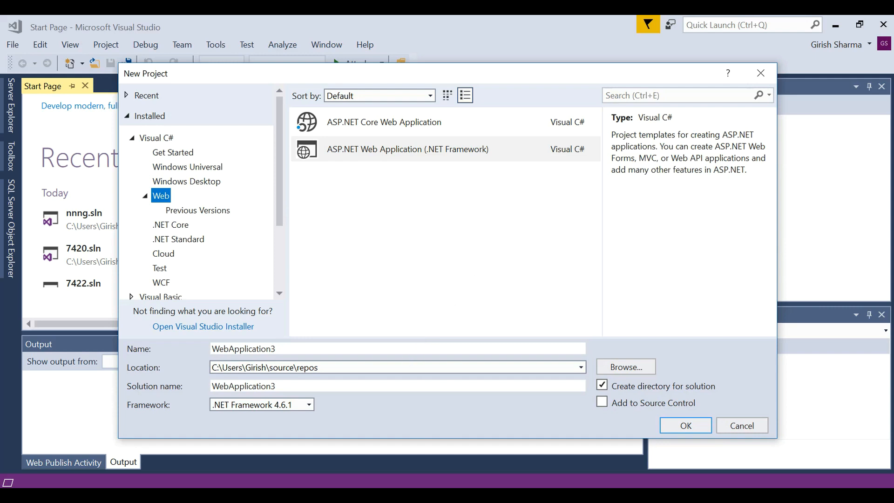
Replace the default name of the new ASP.NET Web Application (.NET Framework) project with ITScanada.
left_click(277, 349)
key("BackSpace")
key("BackSpace")
key("BackSpace")
key("BackSpace")
key("BackSpace")
key("BackSpace")
key("BackSpace")
key("BackSpace")
key("BackSpace")
key("BackSpace")
key("BackSpace")
key("BackSpace")
key("BackSpace")
key("BackSpace")
key("BackSpace")
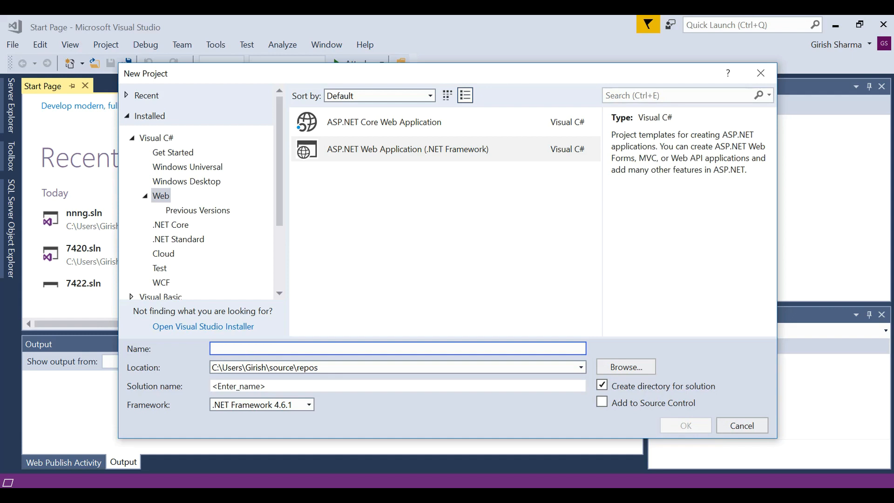
type("ITS")
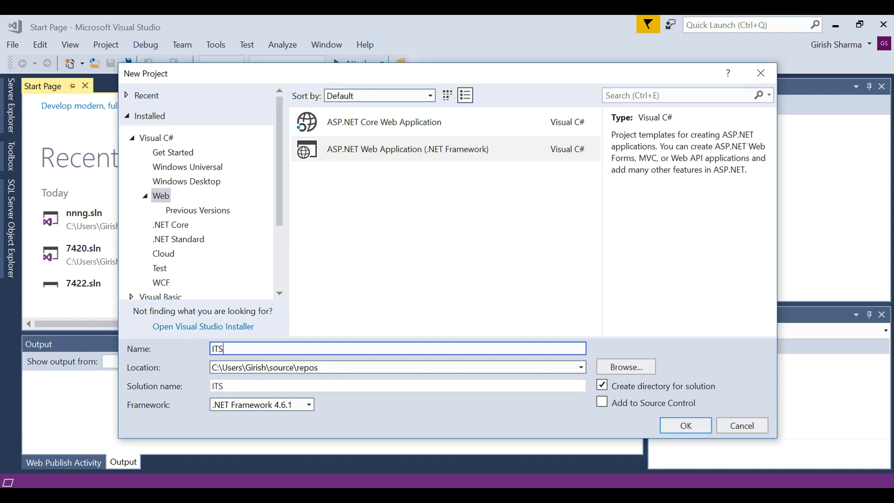
type("canada")
Store the project in a new Canada folder on the Desktop and create it from the MVC template.
left_click(614, 369)
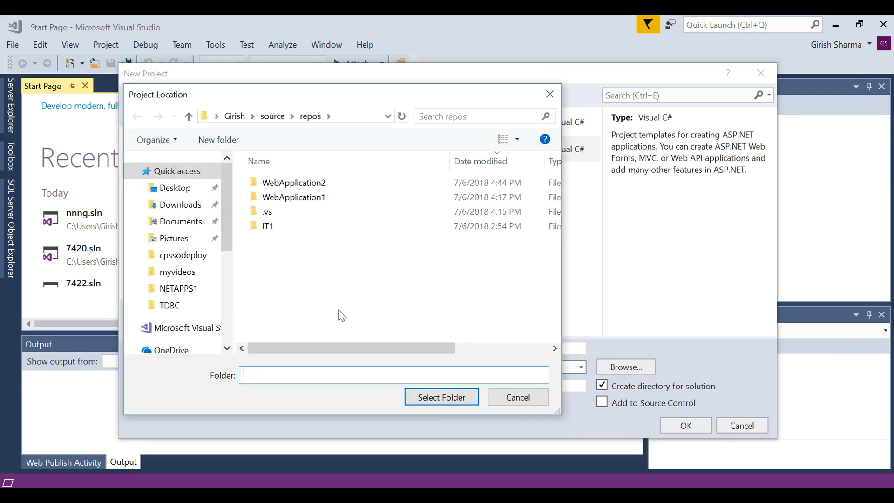
left_click(174, 187)
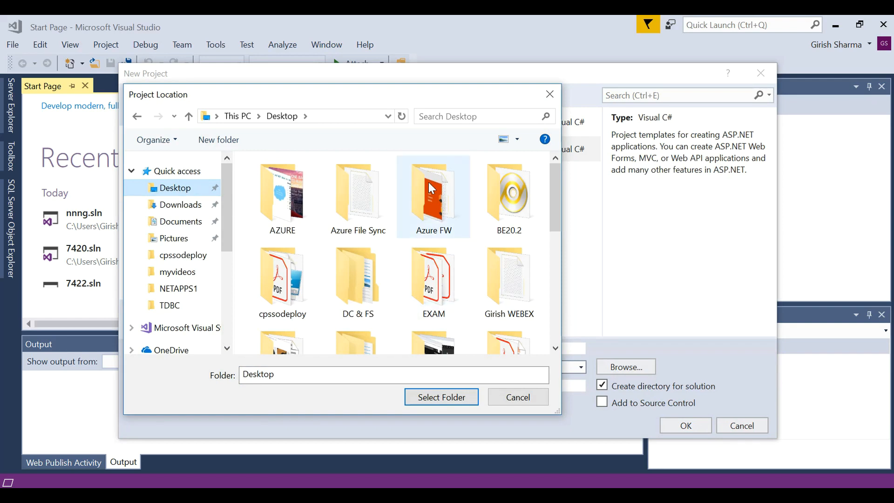
left_click(230, 143)
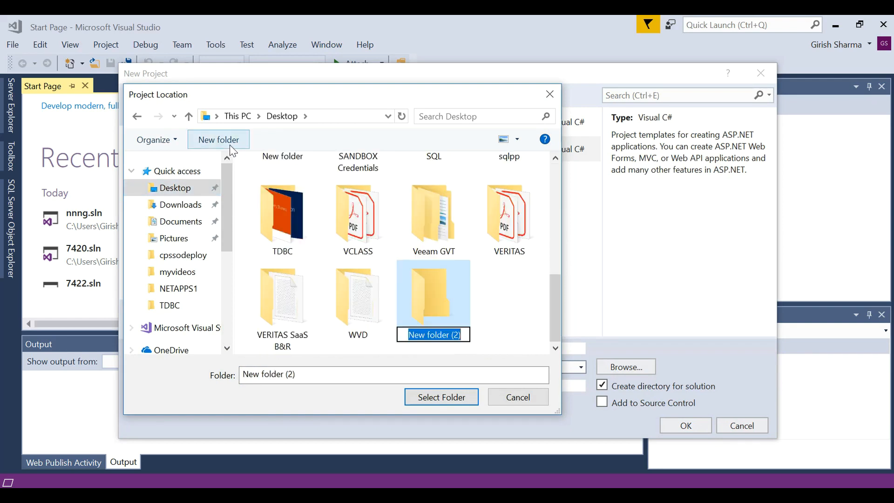
type("Canada")
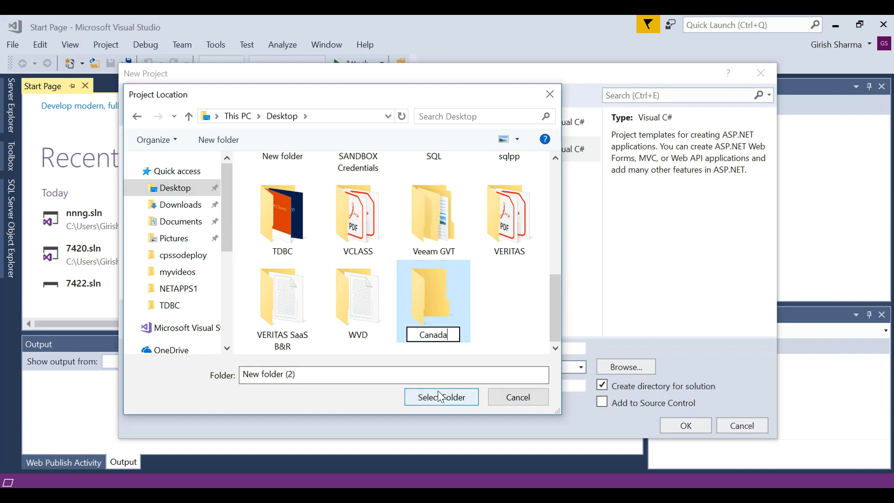
left_click(441, 307)
left_click(435, 402)
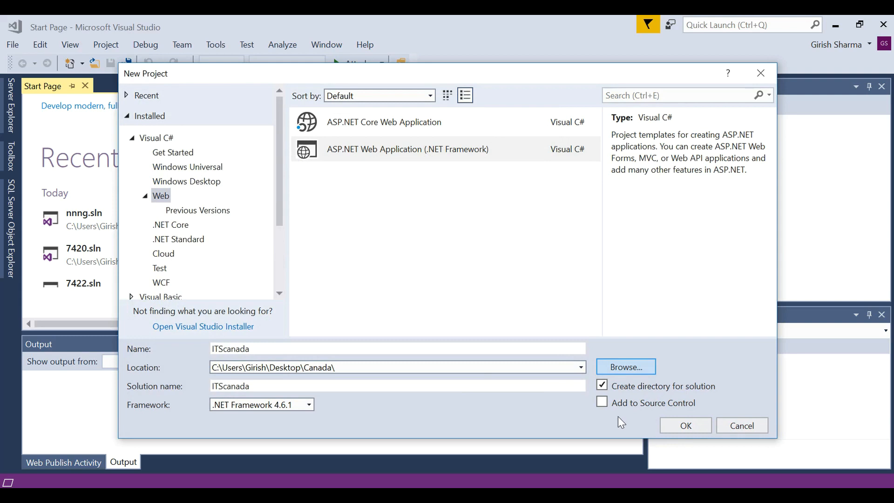
left_click(683, 424)
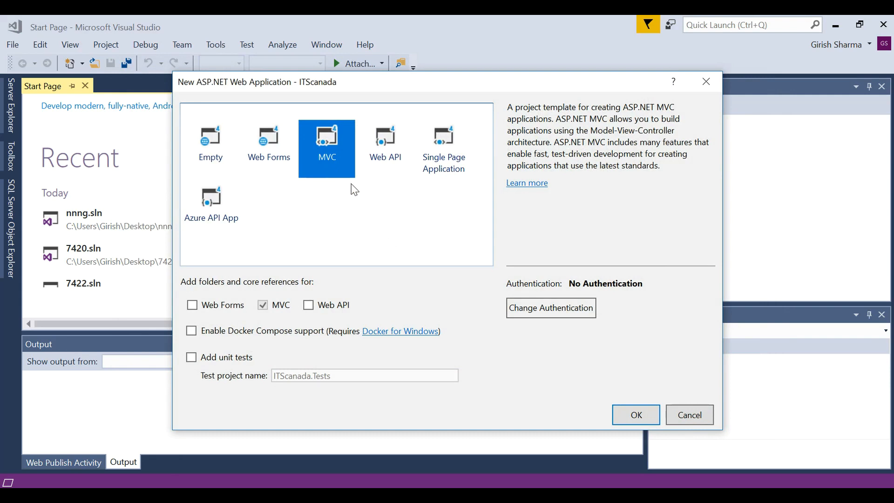
left_click(638, 419)
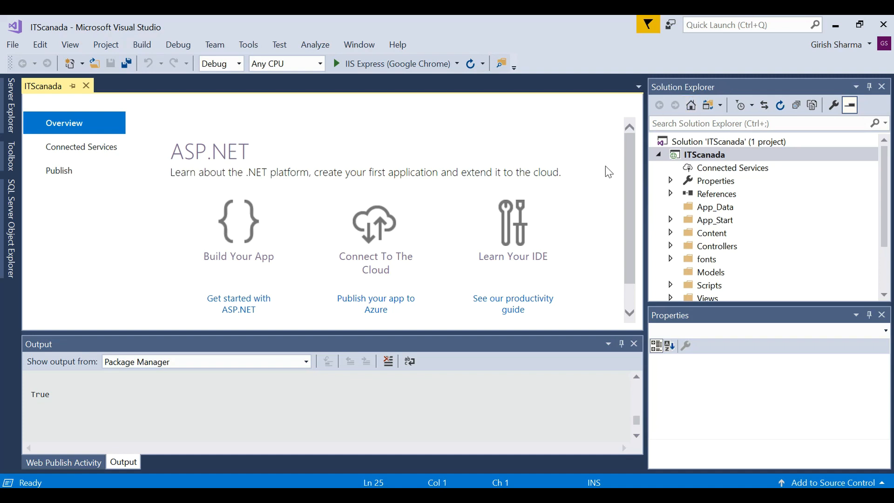
left_click(71, 45)
left_click(78, 60)
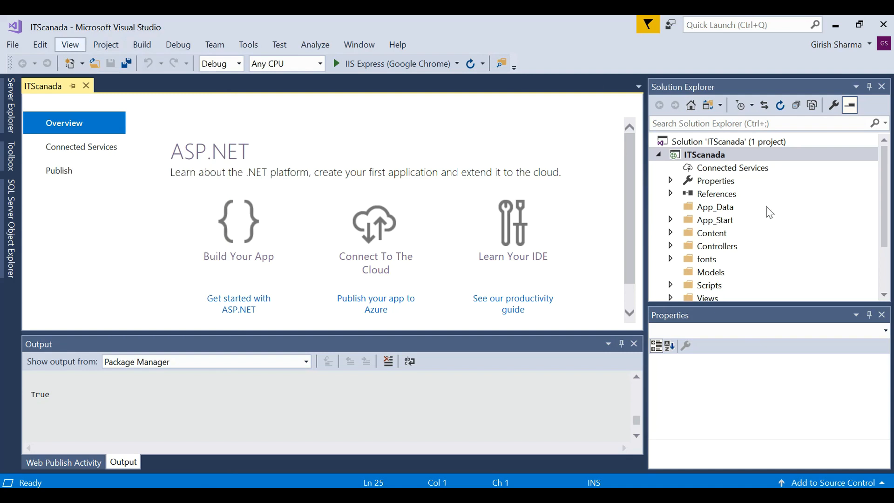
key("alt+p")
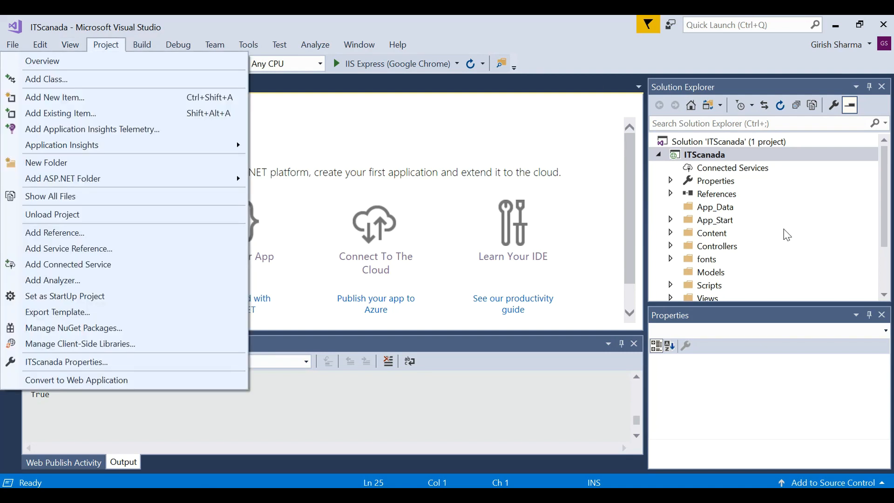
left_click(839, 219)
Open _Layout.cshtml from the project's Views/Shared folder for editing.
left_click_drag(886, 212, 891, 233)
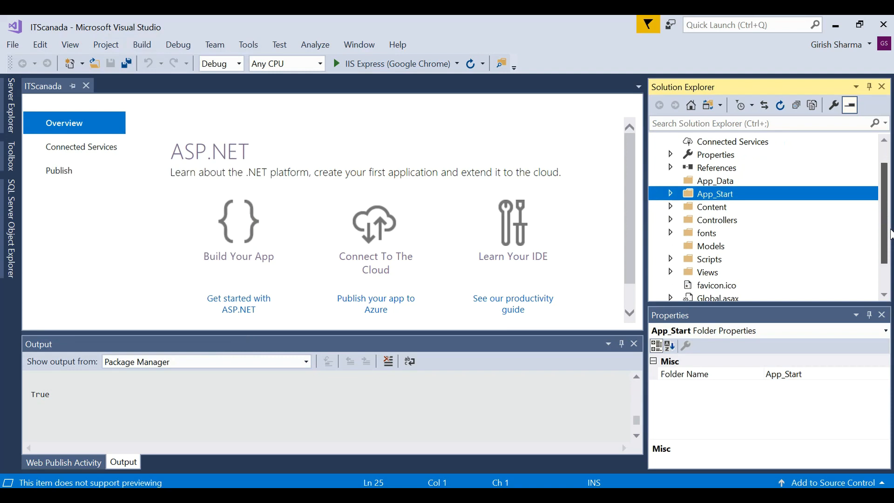
left_click(671, 273)
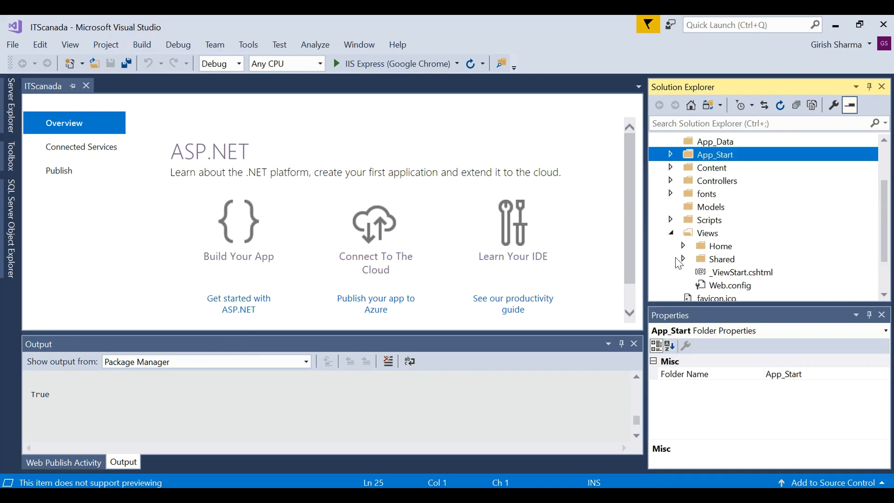
left_click(682, 260)
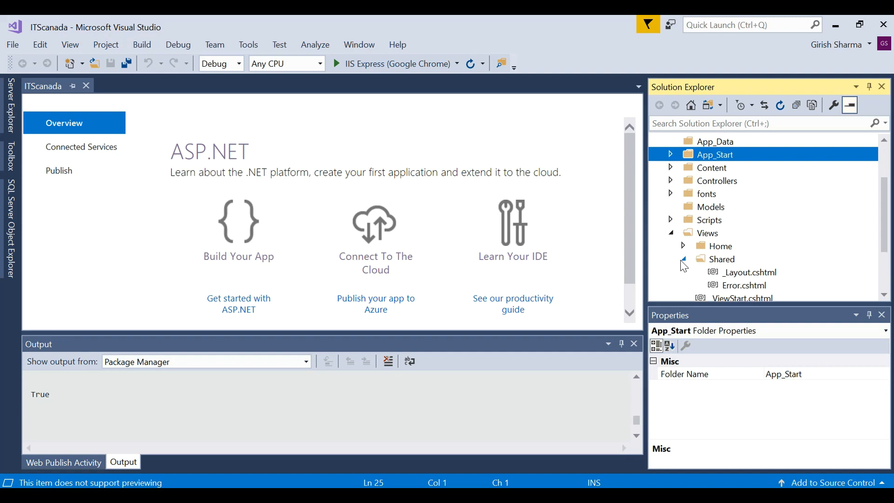
double_click(739, 273)
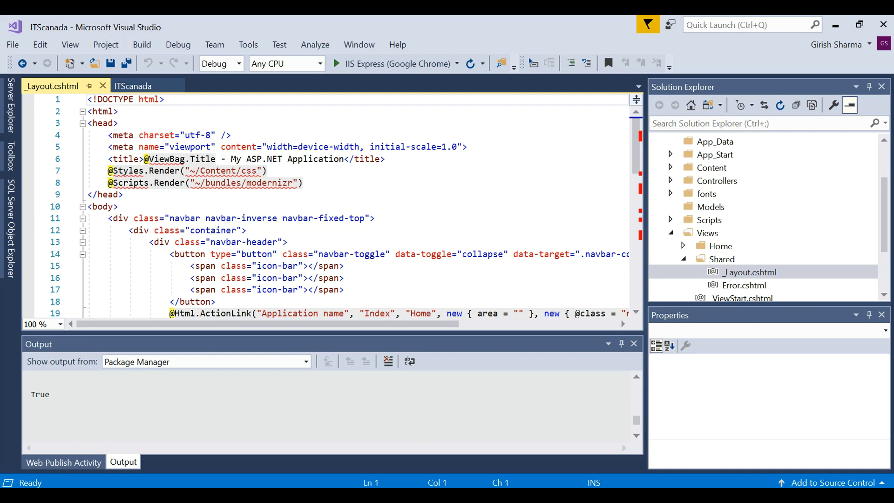
left_click(344, 159)
key("BackSpace")
key("BackSpace")
key("BackSpace")
key("BackSpace")
key("BackSpace")
key("BackSpace")
key("BackSpace")
key("BackSpace")
key("BackSpace")
key("BackSpace")
key("BackSpace")
key("BackSpace")
key("BackSpace")
key("BackSpace")
key("BackSpace")
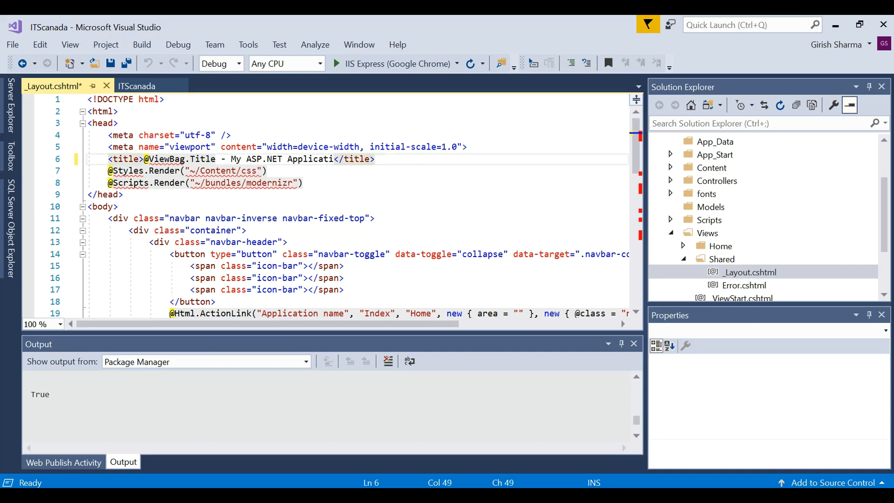
key("BackSpace")
key("BackSpace")
key("BackSpace")
key("BackSpace")
key("BackSpace")
key("BackSpace")
key("BackSpace")
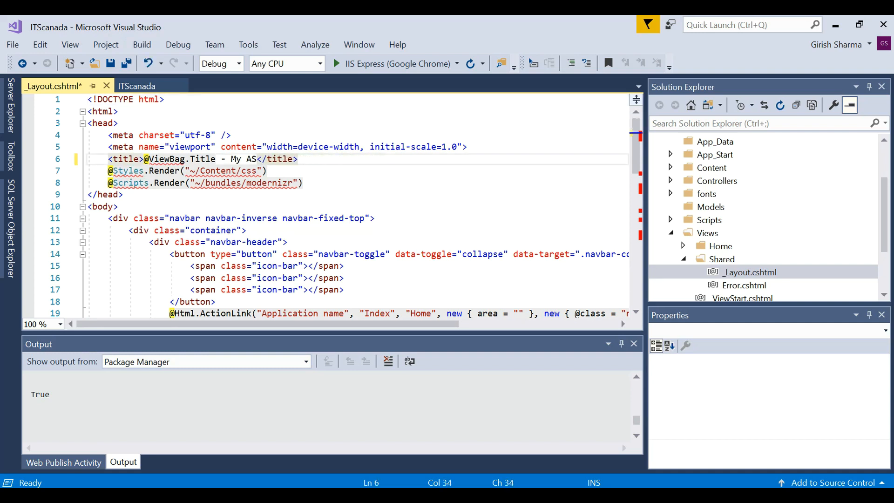
type("ITS Canada")
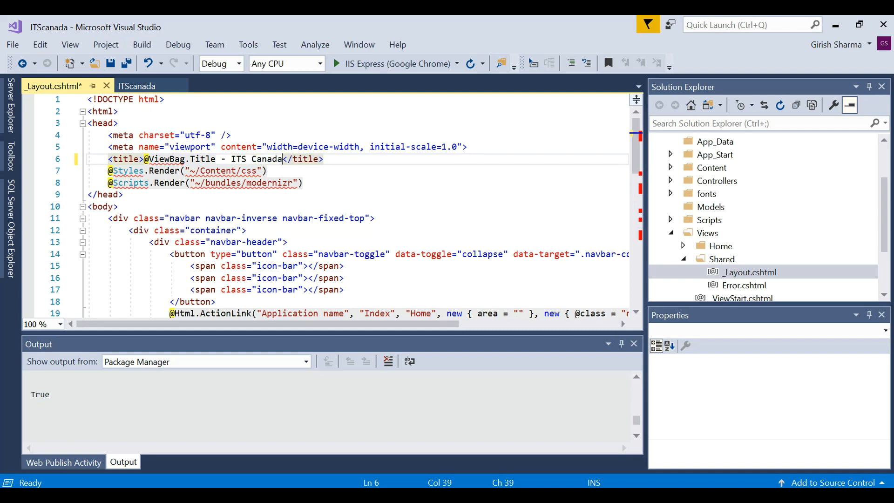
Replace "Application name" in the navbar's Html.ActionLink on line 19 with "ITS Canada".
left_click(345, 313)
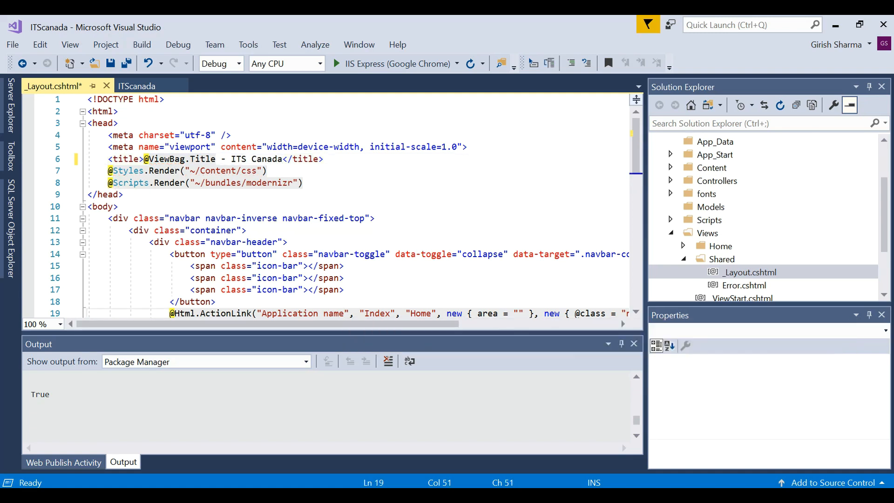
key("BackSpace")
key("BackSpace")
key("BackSpace")
key("BackSpace")
key("BackSpace")
key("BackSpace")
key("BackSpace")
key("BackSpace")
key("BackSpace")
key("BackSpace")
key("BackSpace")
key("BackSpace")
key("BackSpace")
key("BackSpace")
key("BackSpace")
key("BackSpace")
type("ITS Cana")
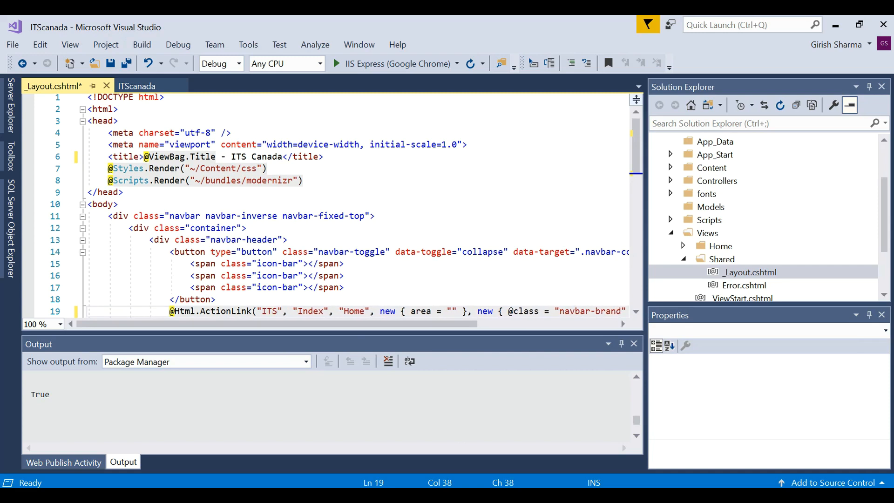
type("da")
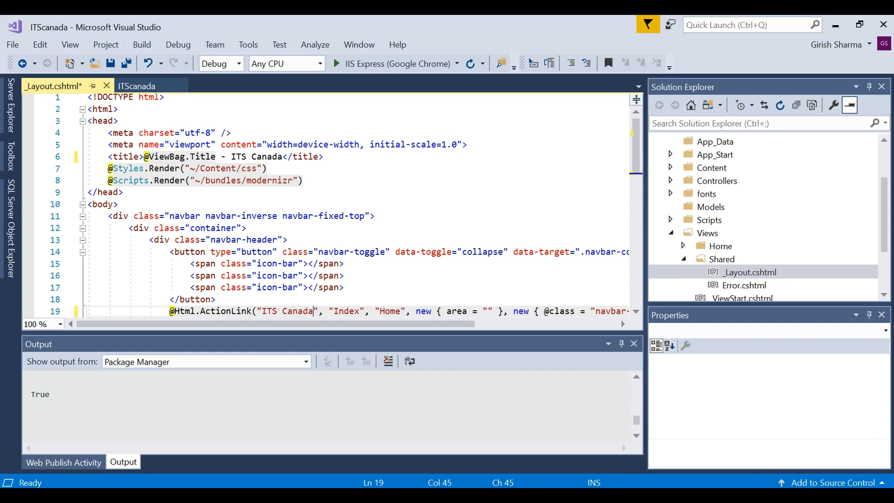
Start publishing the ITScanada project to an existing Azure App Service.
left_click(148, 90)
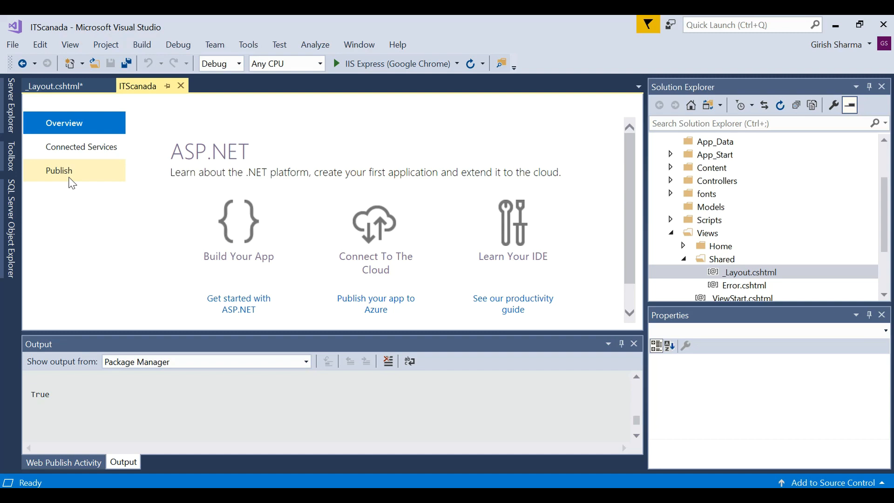
left_click(72, 183)
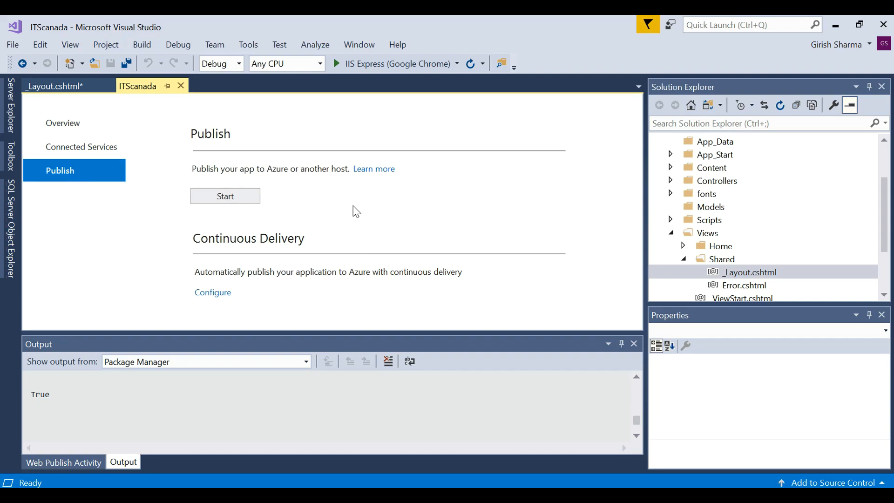
left_click(243, 197)
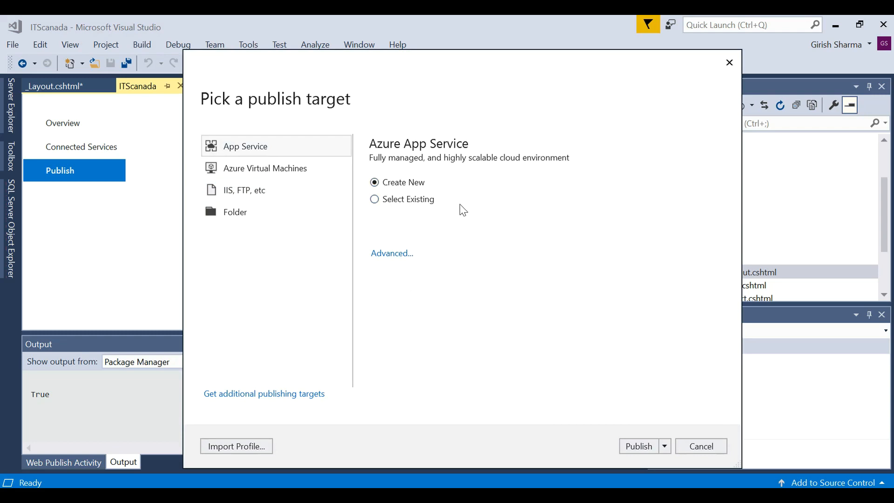
left_click(374, 200)
left_click(637, 448)
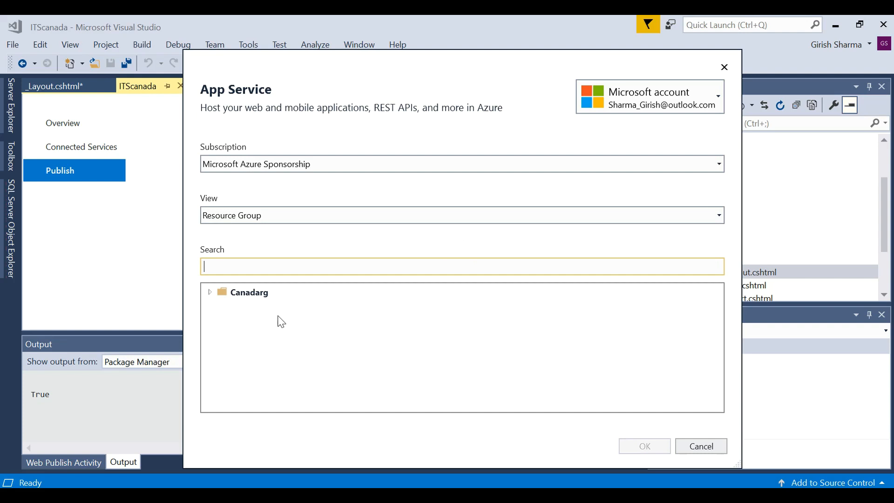
Choose the ITSCanada web app in the Canadarg resource group as the target and publish the project to it.
left_click(209, 293)
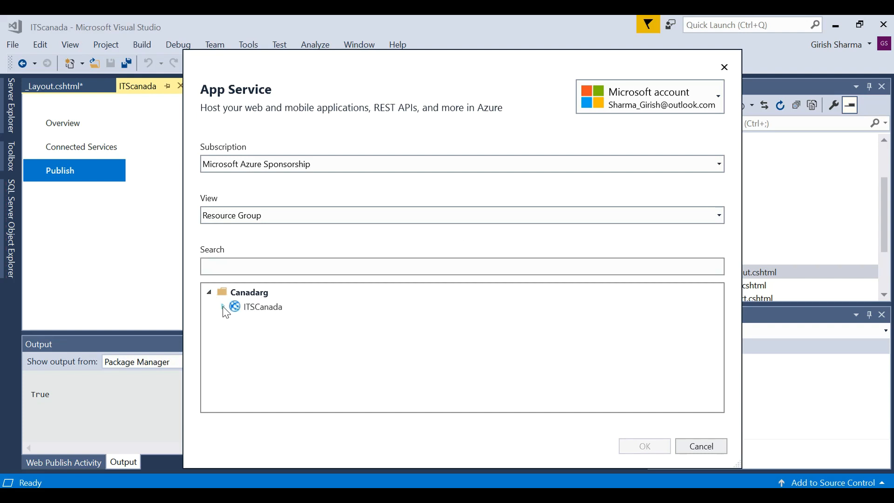
left_click(223, 308)
left_click(259, 309)
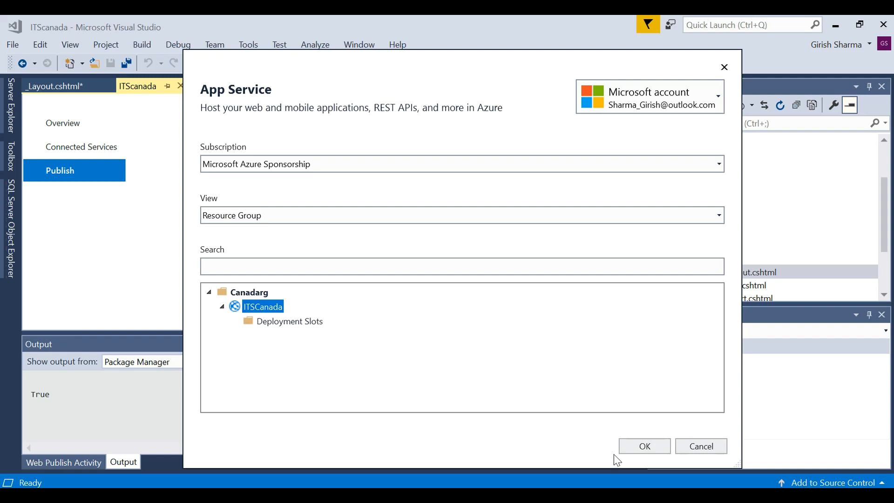
left_click(655, 445)
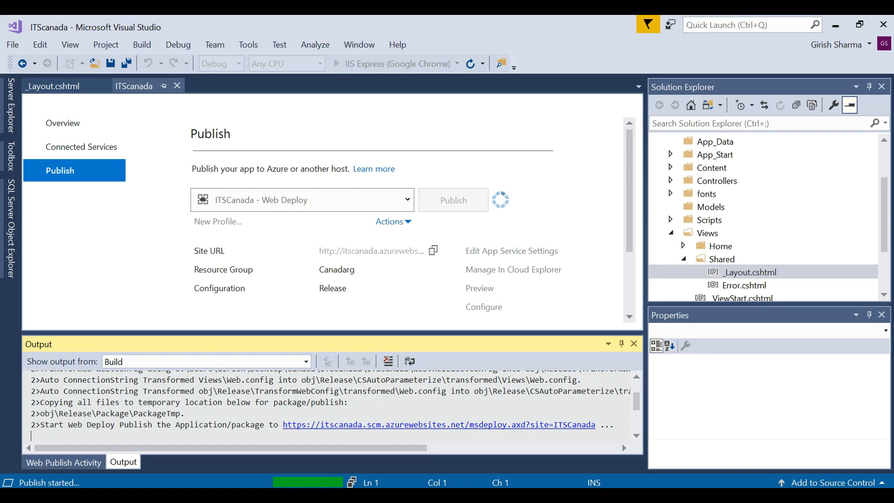
left_click_drag(639, 403, 635, 423)
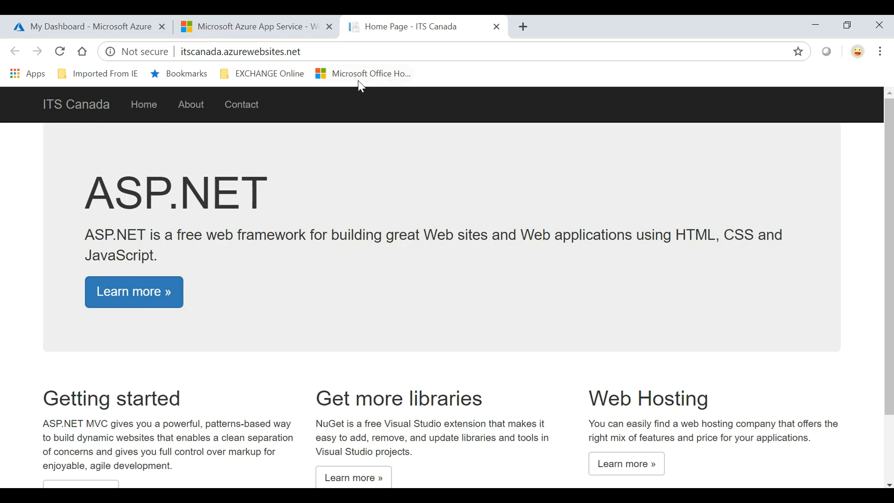
Review the resource groups in the Azure portal and the Front Door diagram in Microsoft Whiteboard.
left_click(91, 30)
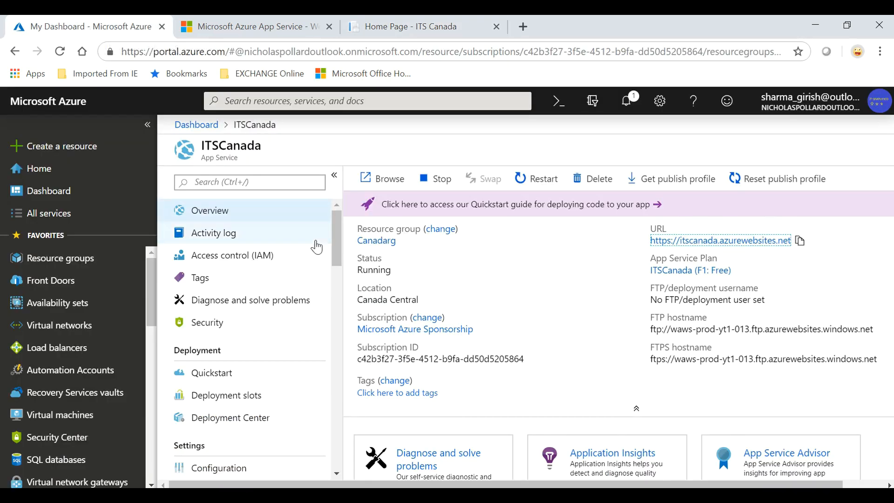
left_click(66, 264)
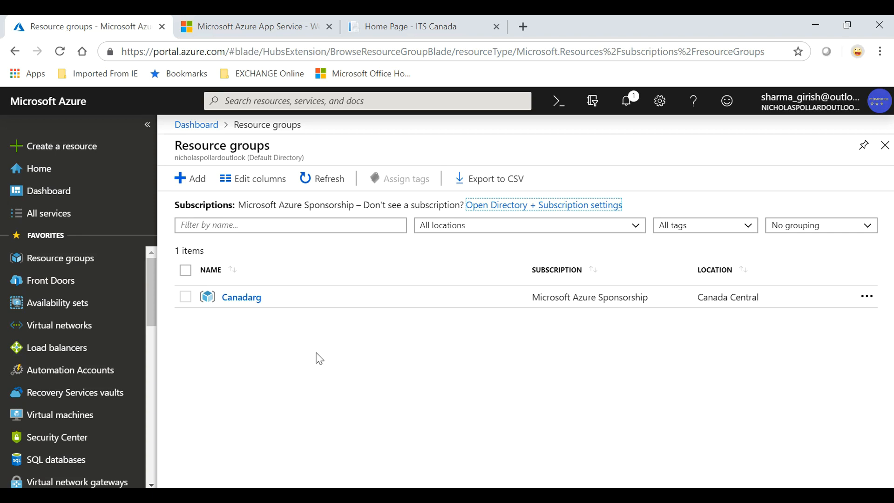
key("alt+Tab")
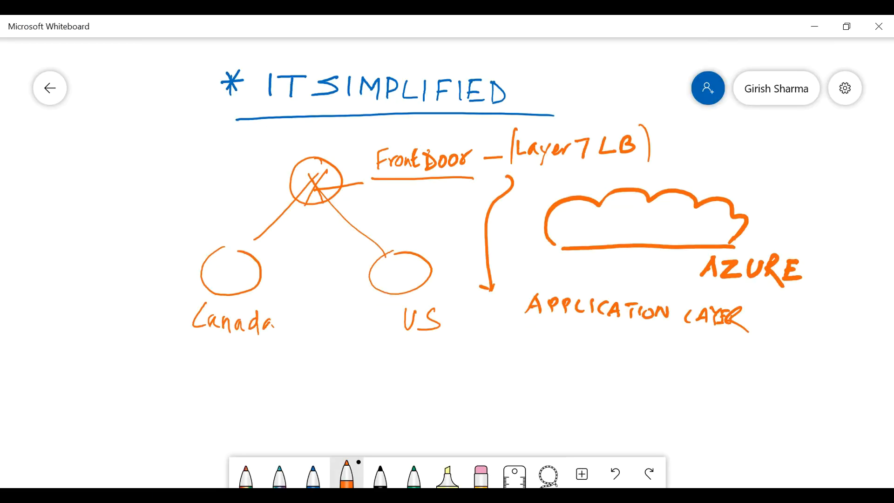
key("alt+Tab")
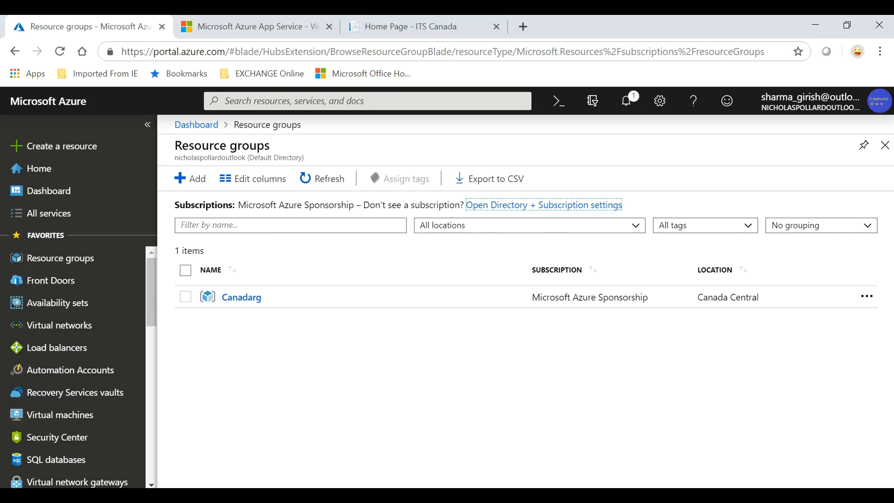
left_click(55, 150)
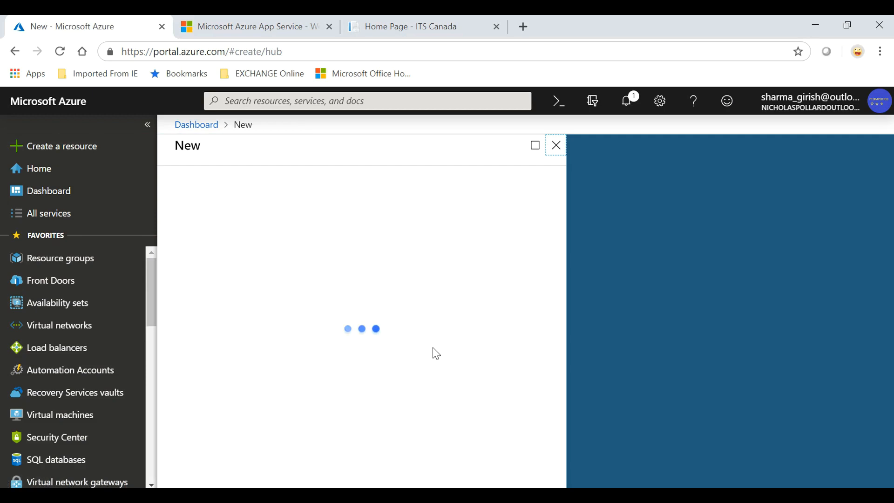
left_click(411, 349)
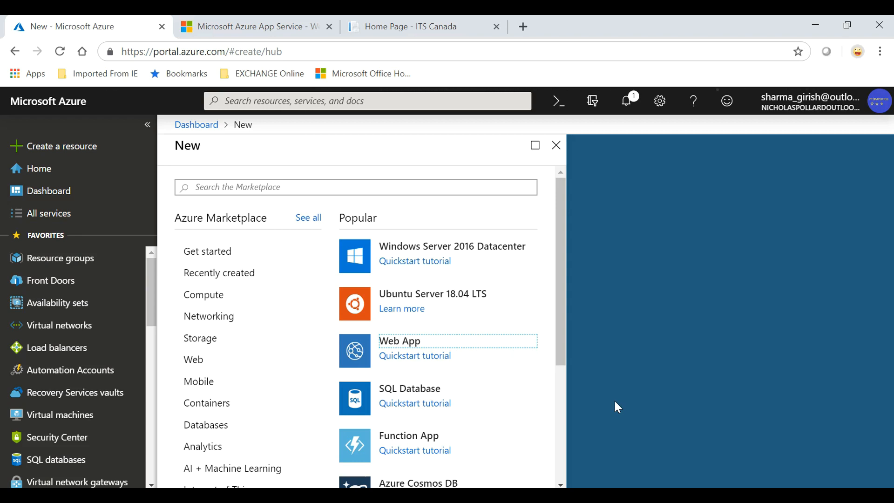
left_click(632, 363)
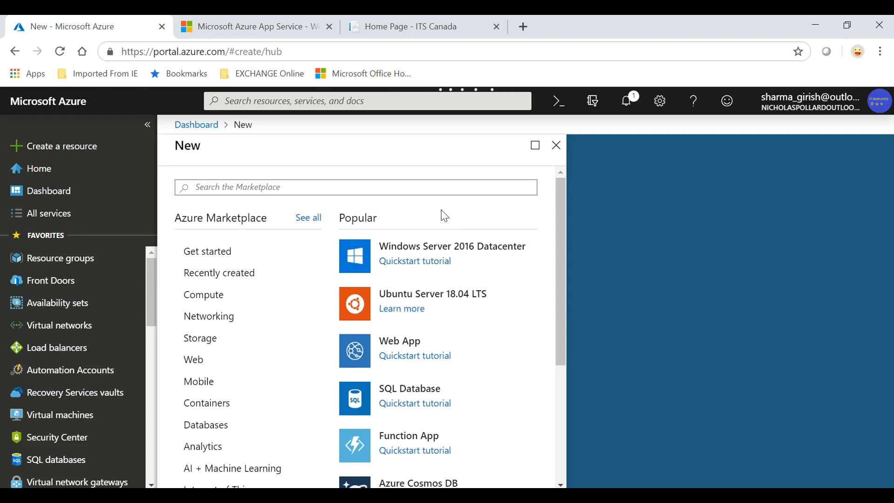
left_click(335, 52)
key("Return")
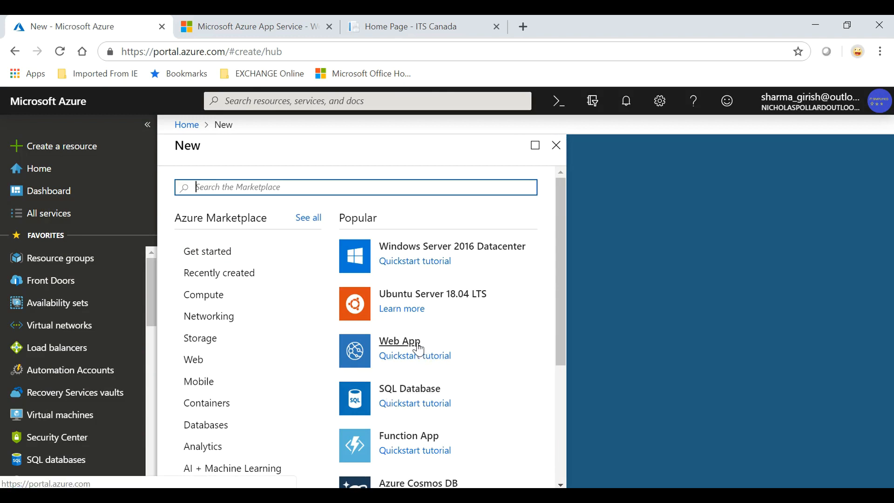
left_click(418, 349)
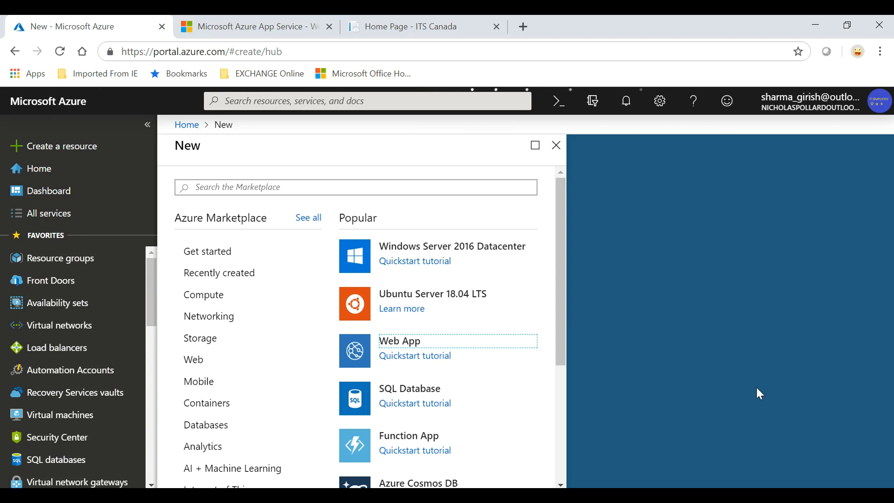
left_click(556, 145)
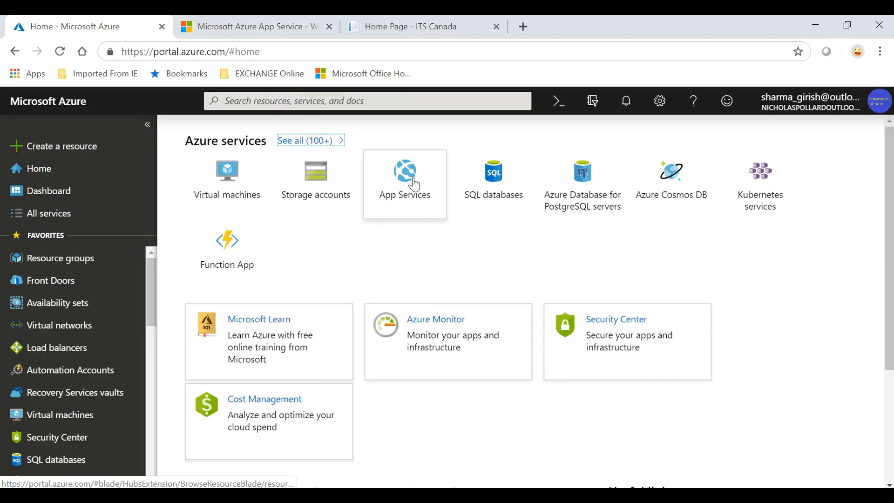
Start adding a web app in App Services, with ITSUS as the app name and new resource group.
left_click(410, 191)
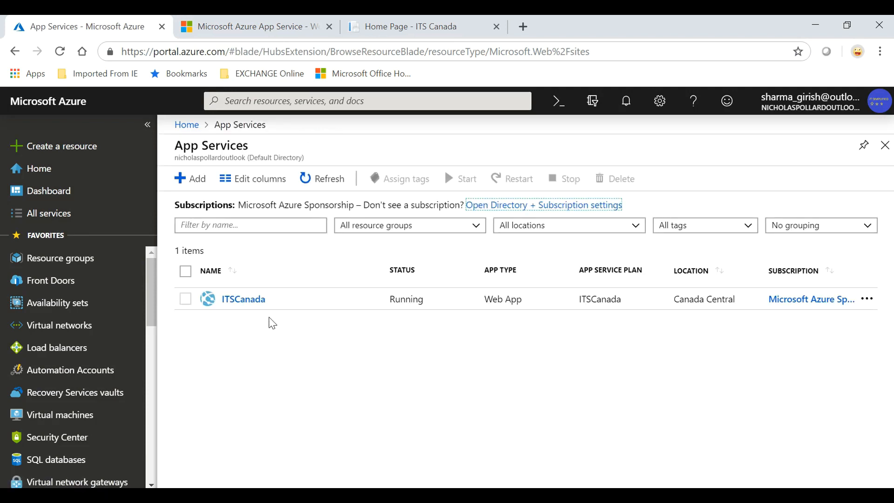
left_click(184, 182)
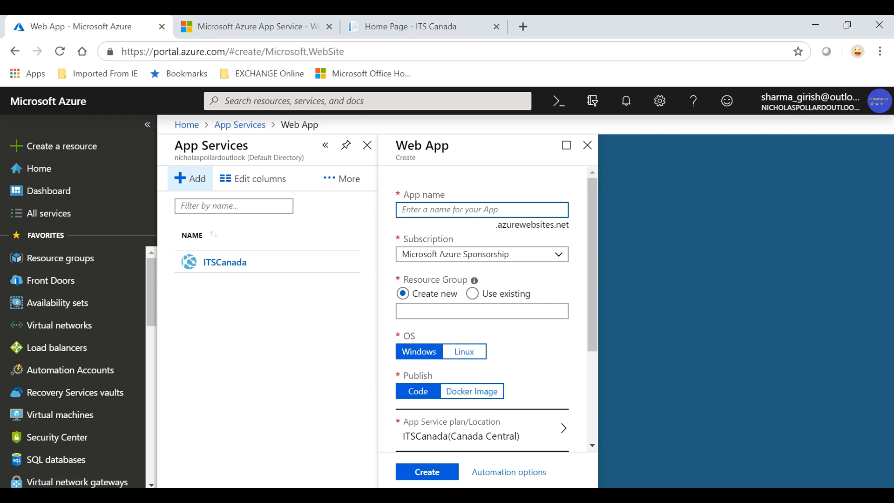
type("ITS")
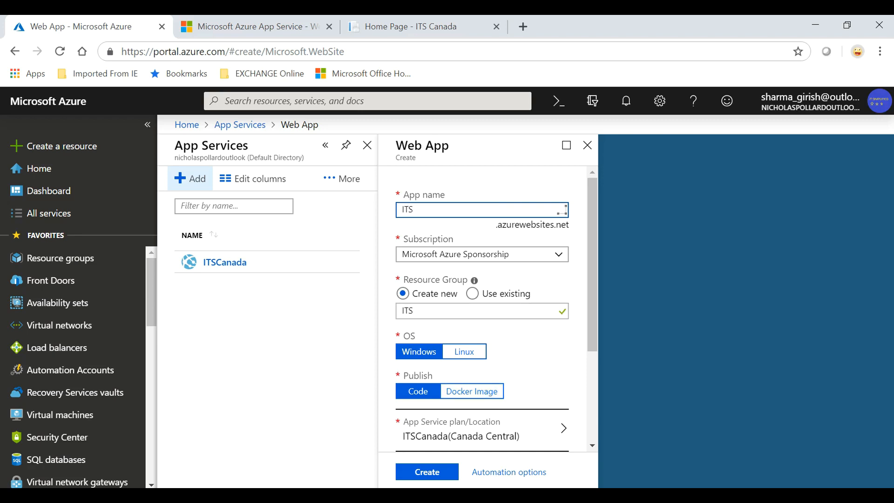
type("US")
Create a new App Service plan named ITSUS in Central US on the F1 Free tier for the web app.
scroll(550, 358, "down", 1)
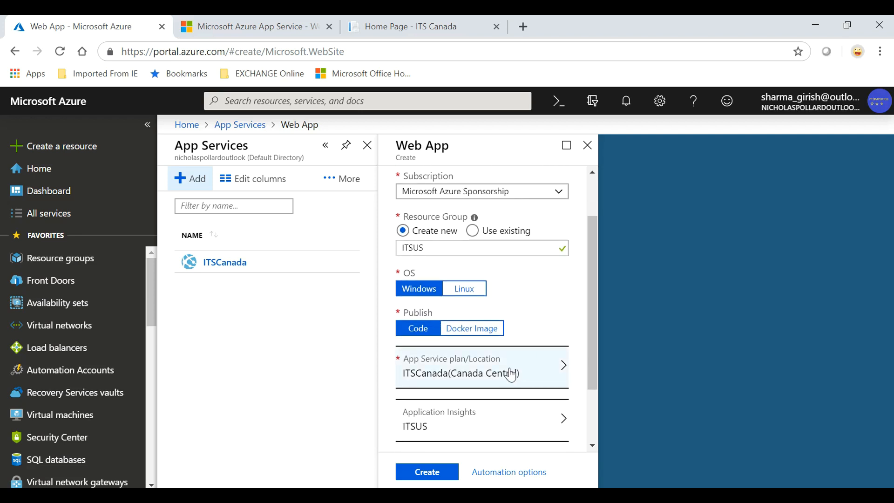
left_click(511, 374)
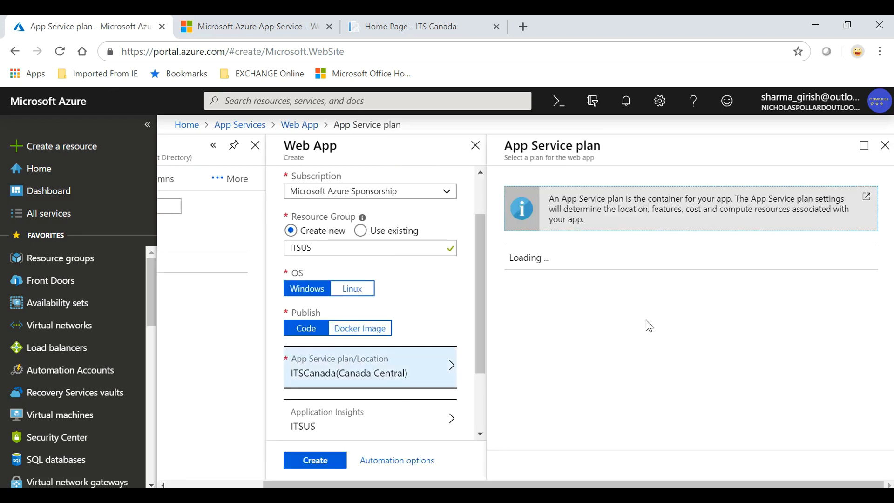
left_click(613, 261)
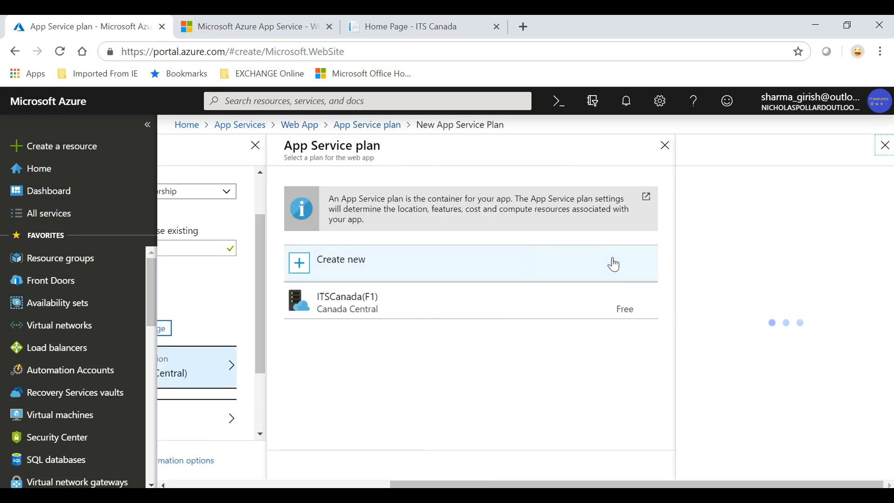
left_click(785, 198)
type("ITSUS")
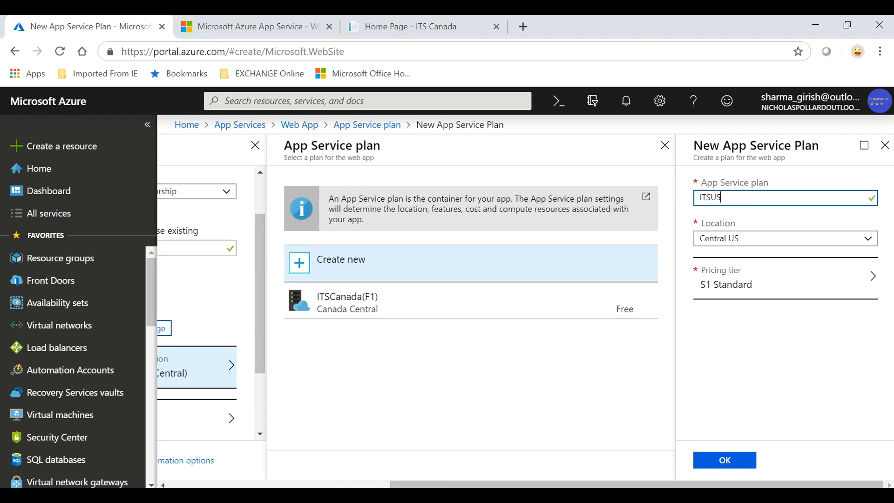
left_click(802, 275)
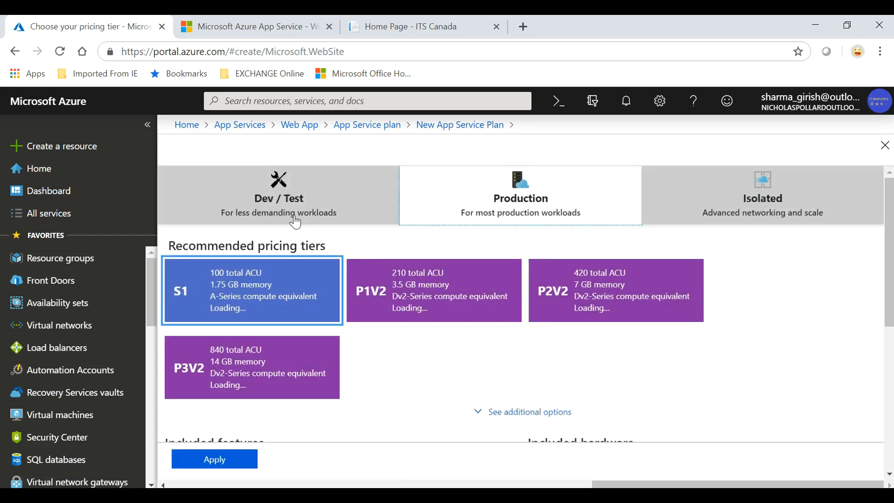
left_click(296, 222)
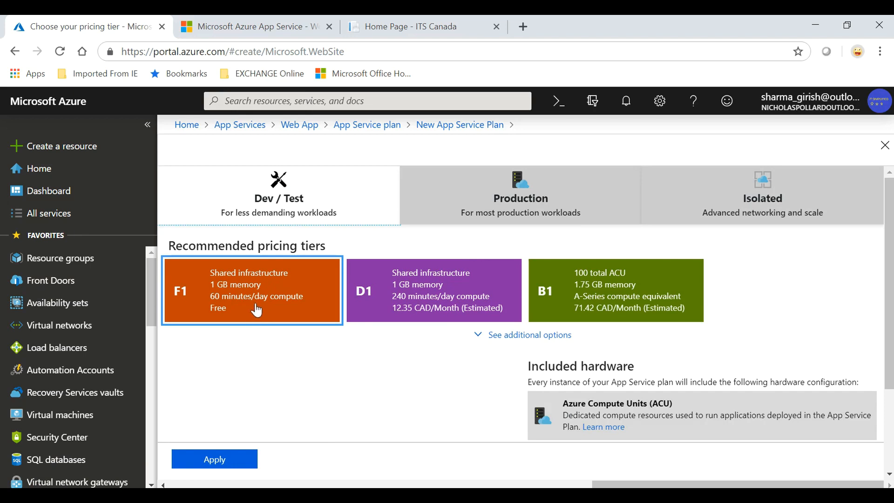
left_click(215, 459)
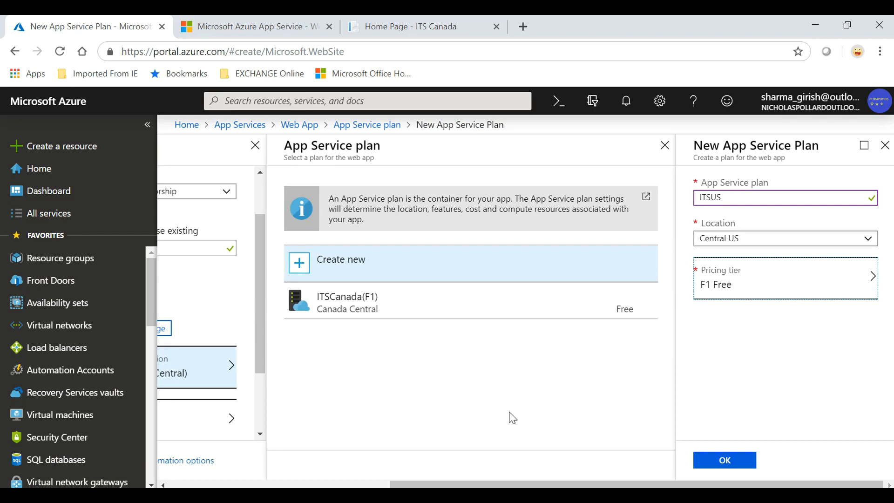
left_click(726, 461)
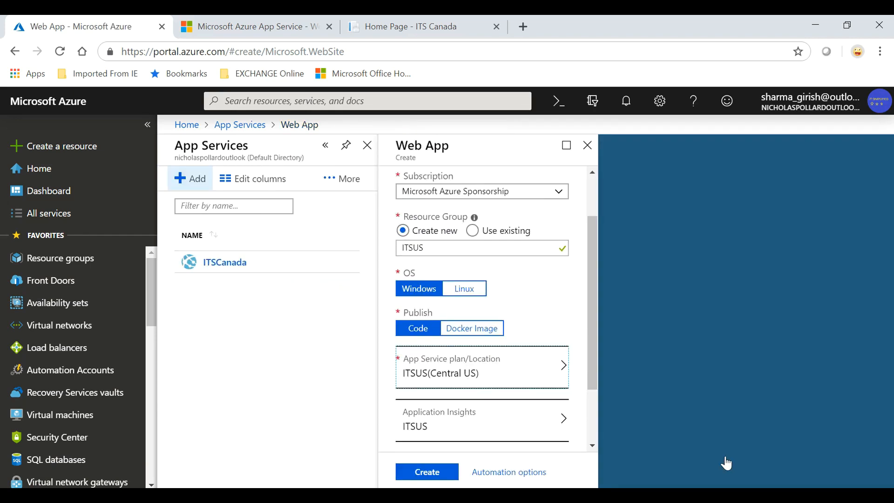
Submit the ITSUS web app for creation, and close the ITScanada project window in Visual Studio.
left_click(429, 472)
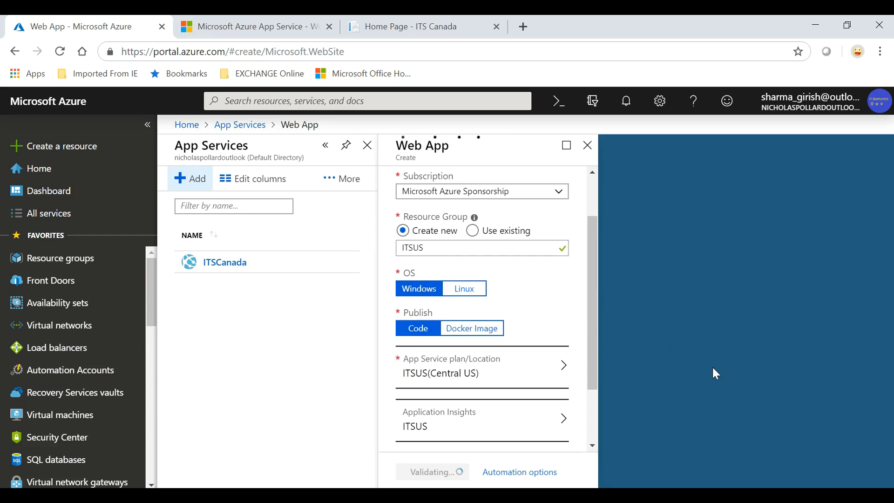
key("alt+Tab")
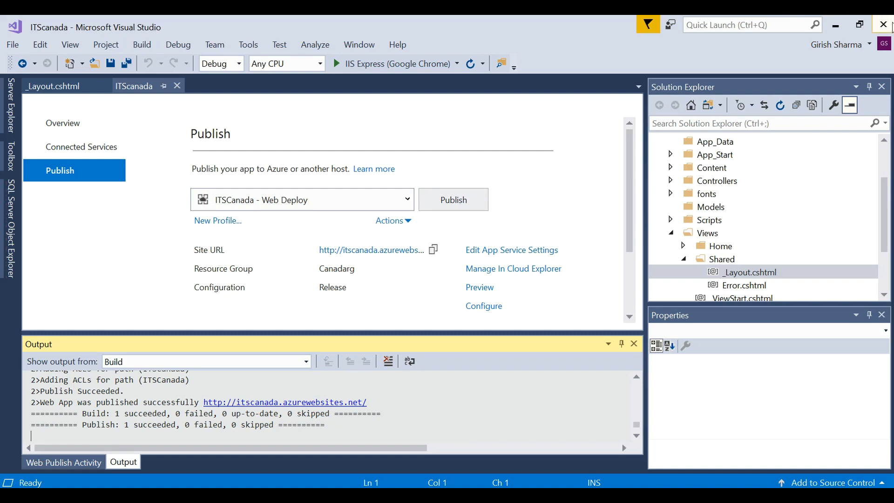
left_click(884, 23)
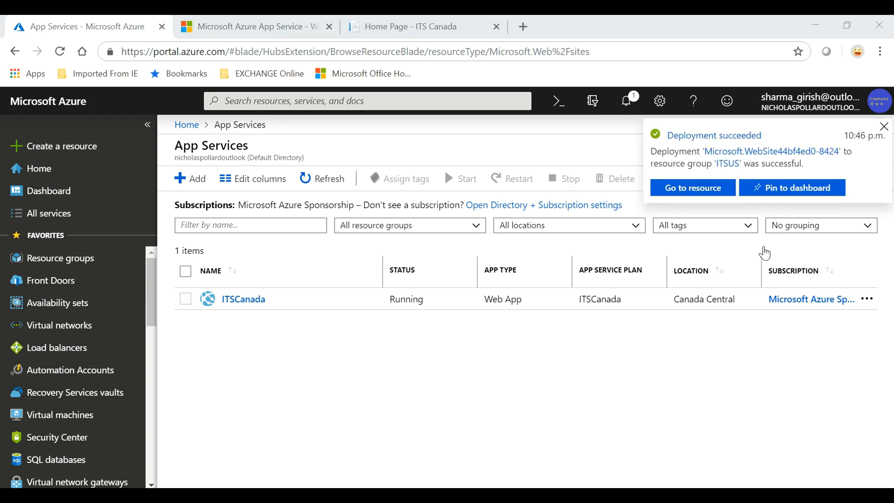
Pin the deployed ITSUS web app to the dashboard, and open its site URL from its overview.
left_click(798, 189)
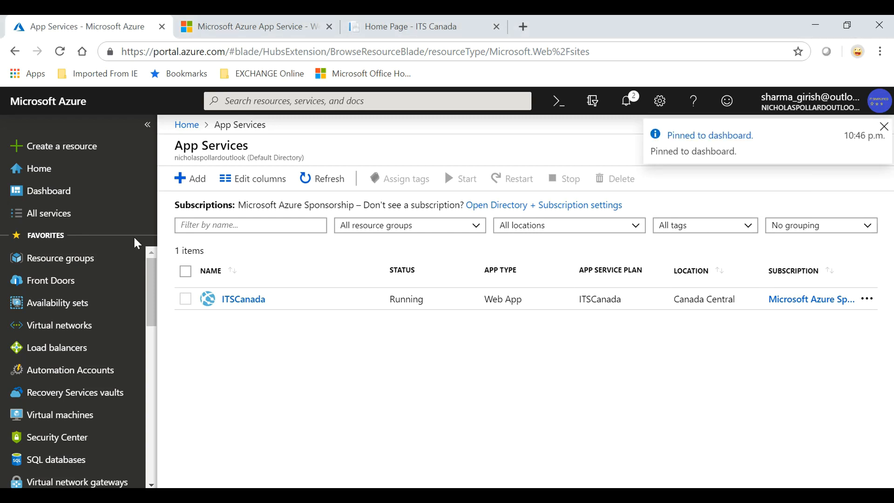
left_click(97, 199)
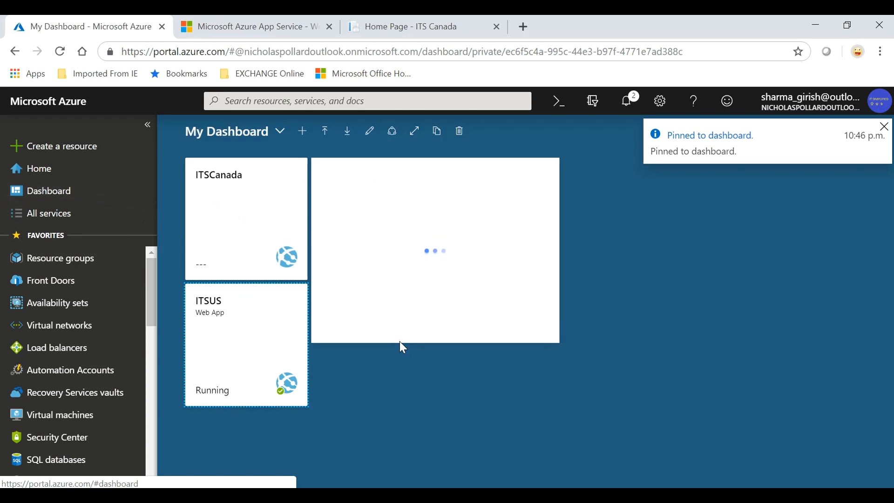
left_click(248, 344)
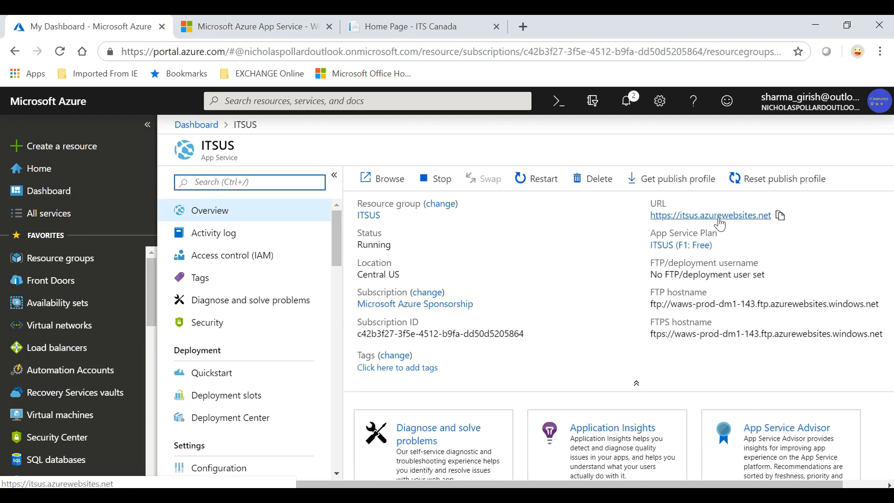
left_click(711, 216)
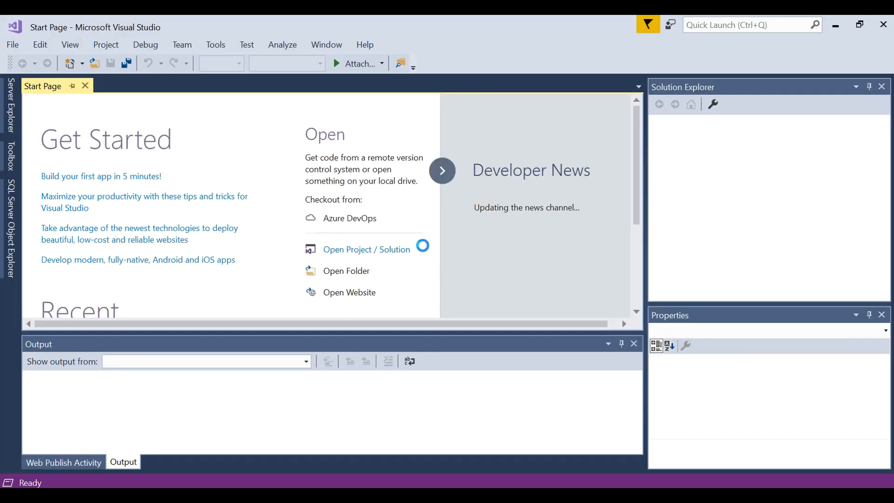
In Visual Studio, start a new ASP.NET Web Application (.NET Framework) project named ITSUS.
scroll(382, 250, "down", 3)
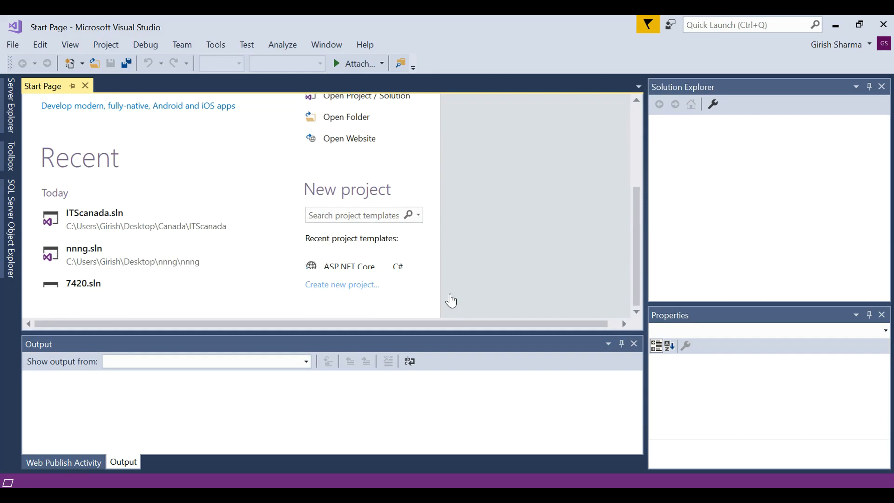
key("ctrl+shift+n")
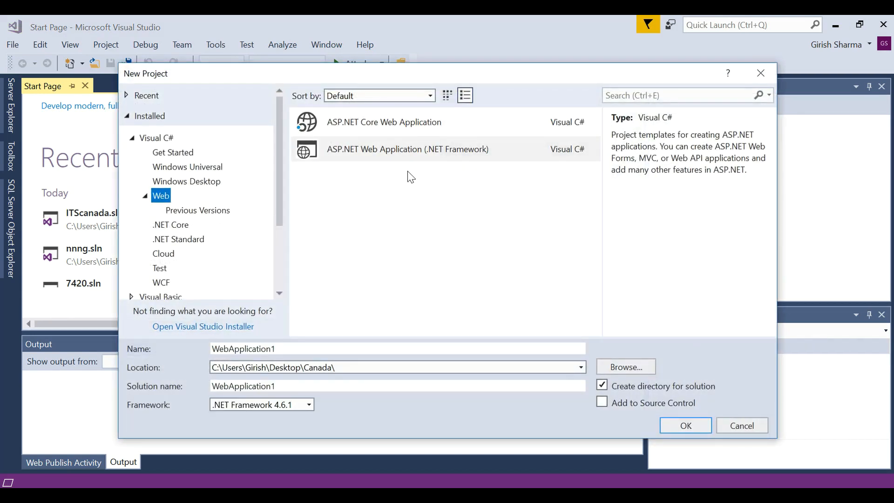
left_click(409, 153)
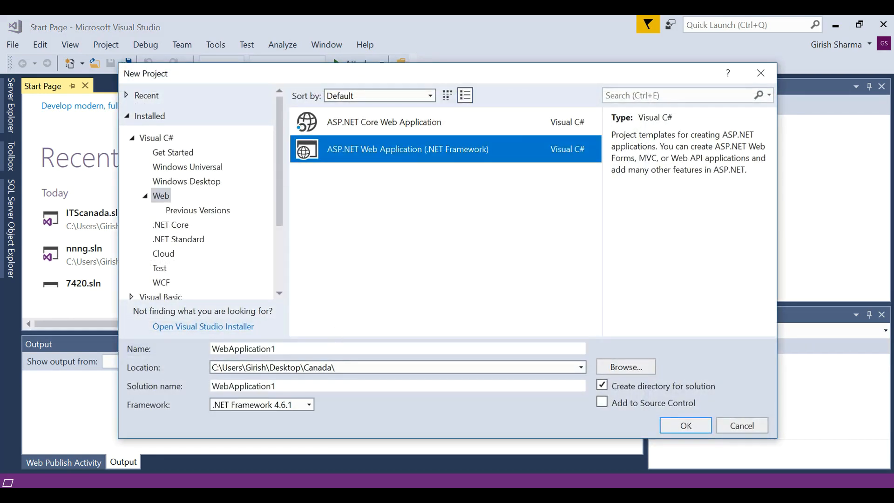
left_click(331, 348)
key("BackSpace")
key("BackSpace")
key("BackSpace")
key("BackSpace")
key("BackSpace")
key("BackSpace")
key("BackSpace")
key("BackSpace")
key("BackSpace")
key("BackSpace")
key("BackSpace")
key("BackSpace")
key("BackSpace")
key("BackSpace")
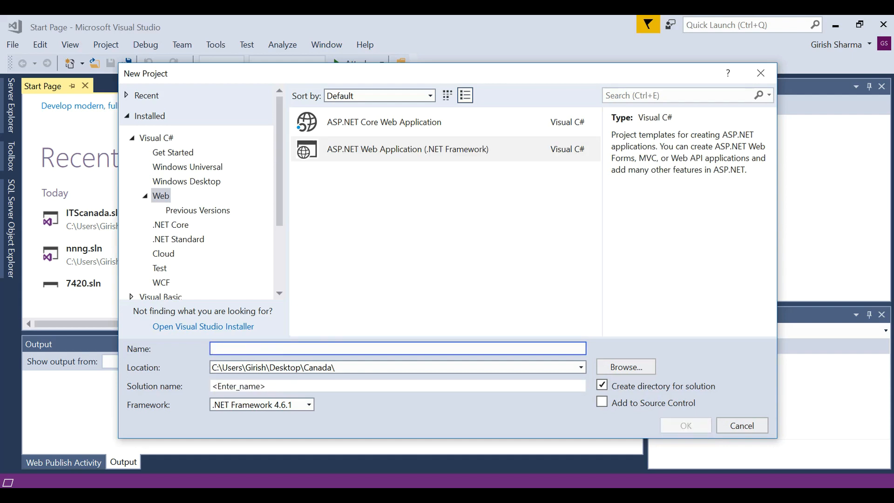
type("IT")
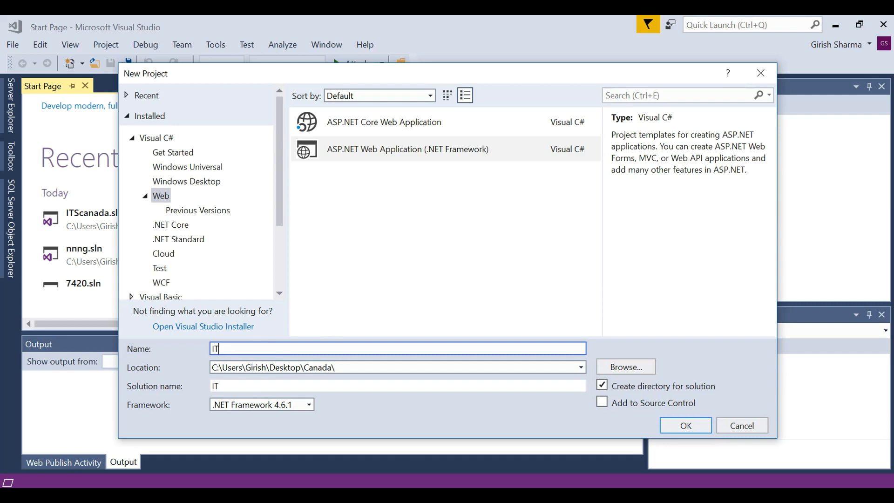
type("SUS")
Set the project location to a new Desktop folder named US, and accept the new project settings.
left_click(617, 367)
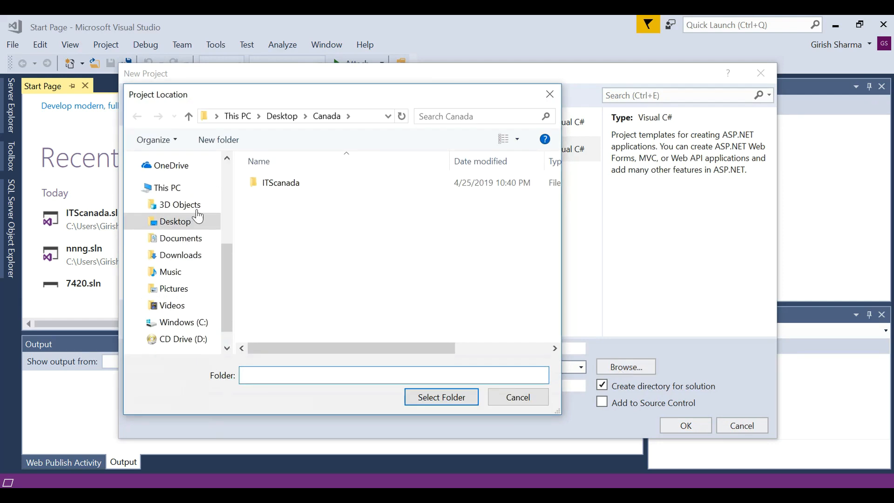
left_click(180, 226)
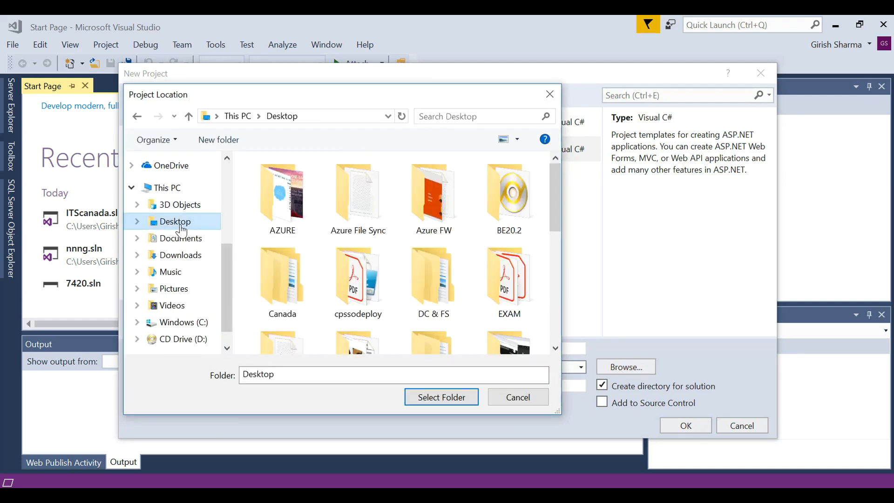
left_click(229, 140)
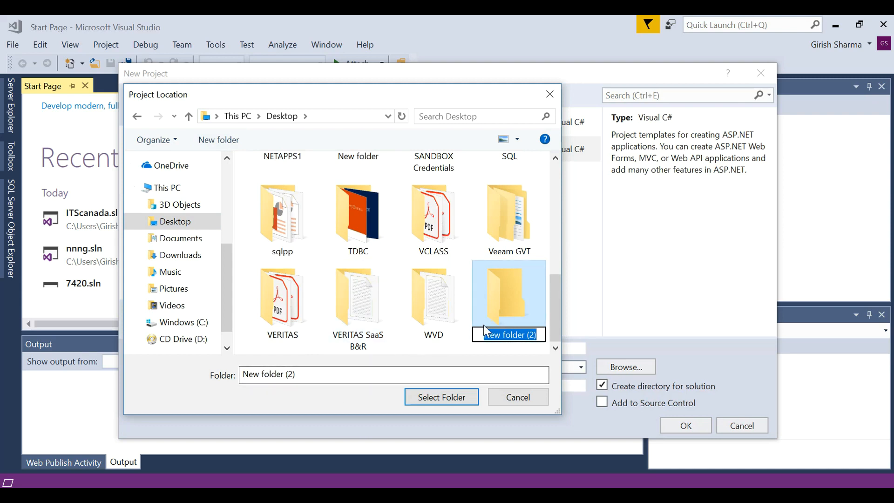
type("US")
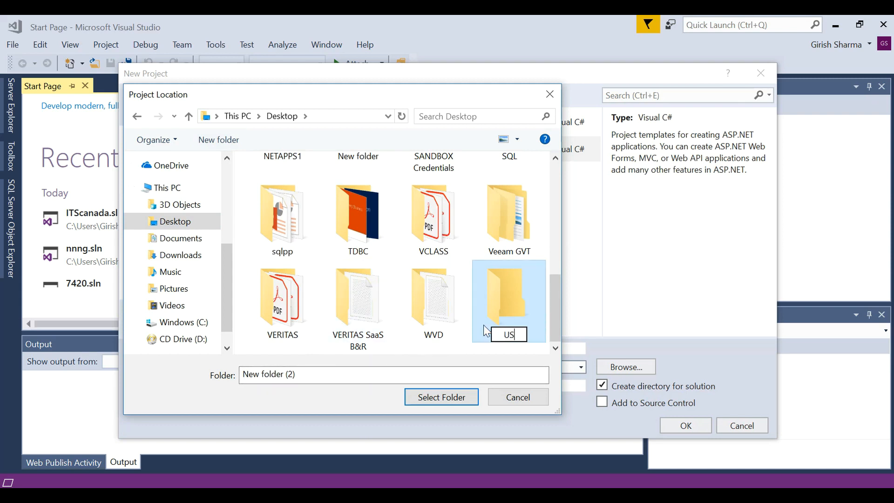
key("Return")
left_click(459, 397)
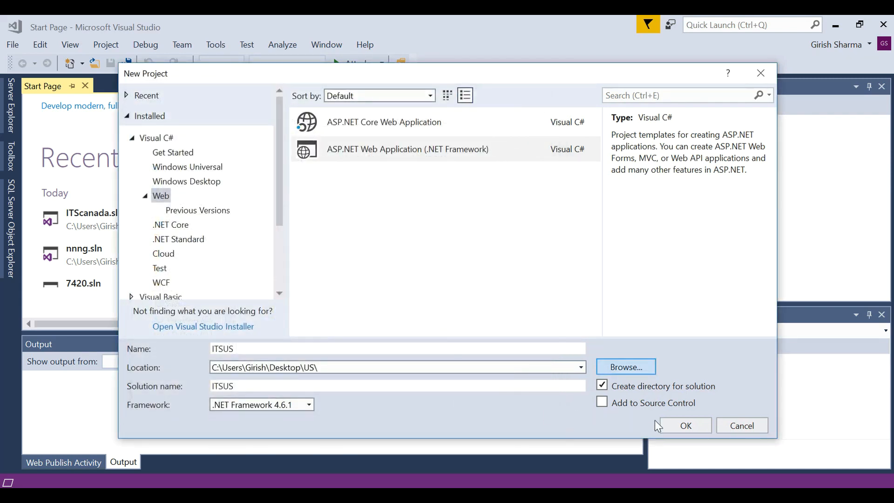
left_click(681, 423)
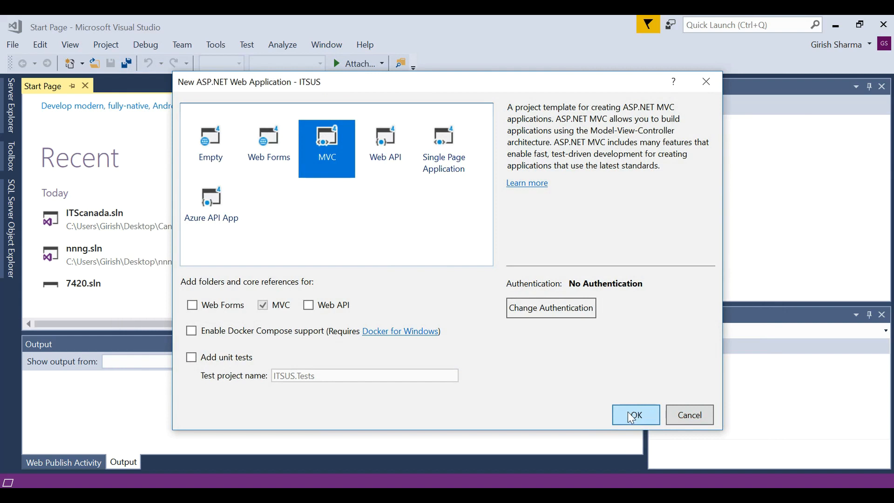
Create the ITSUS project from the MVC template without authentication, and open _Layout.cshtml from the Shared views folder.
left_click(629, 414)
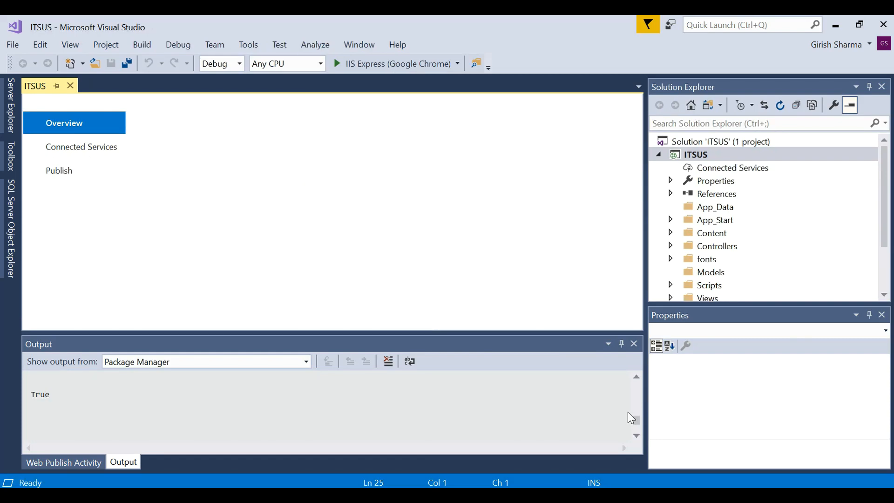
scroll(766, 259, "down", 2)
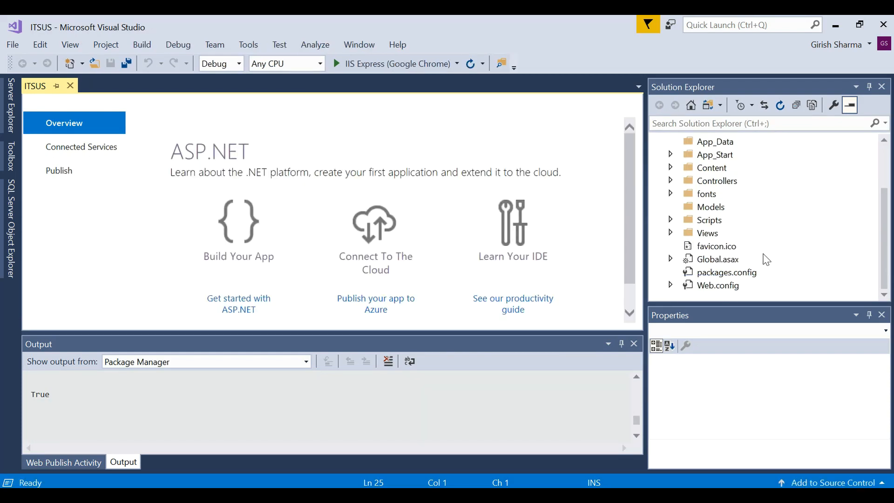
left_click(671, 233)
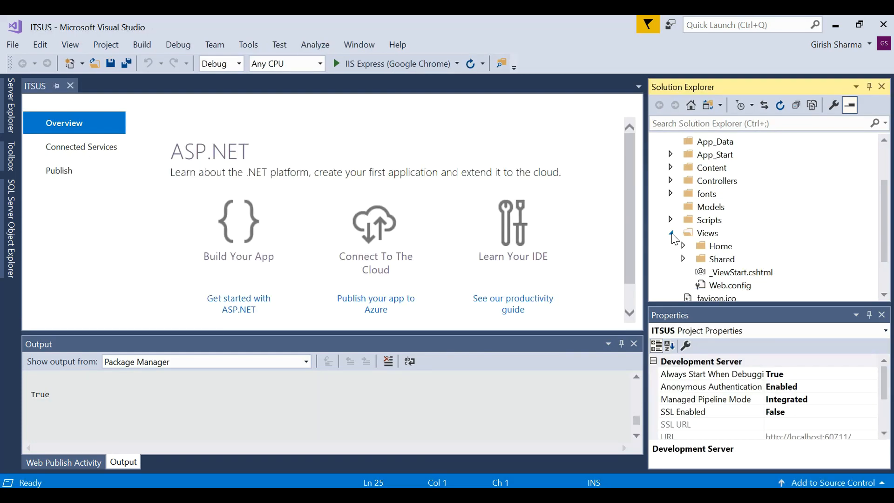
left_click(684, 260)
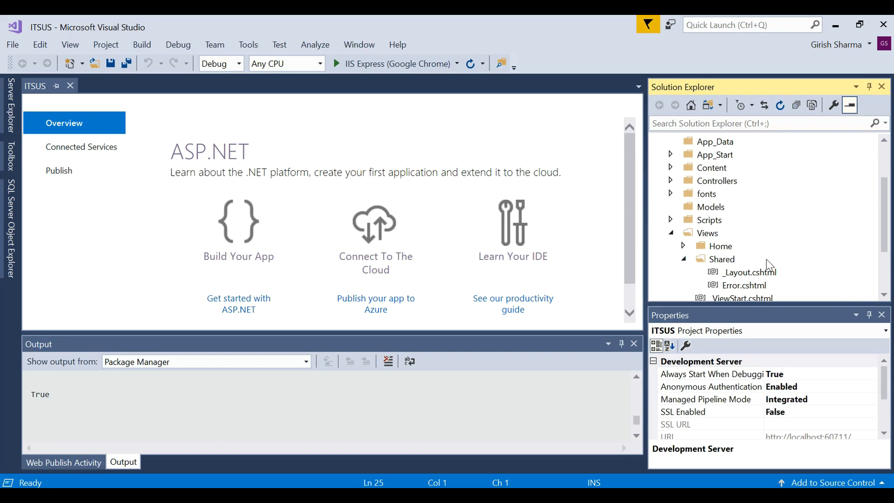
left_click(760, 275)
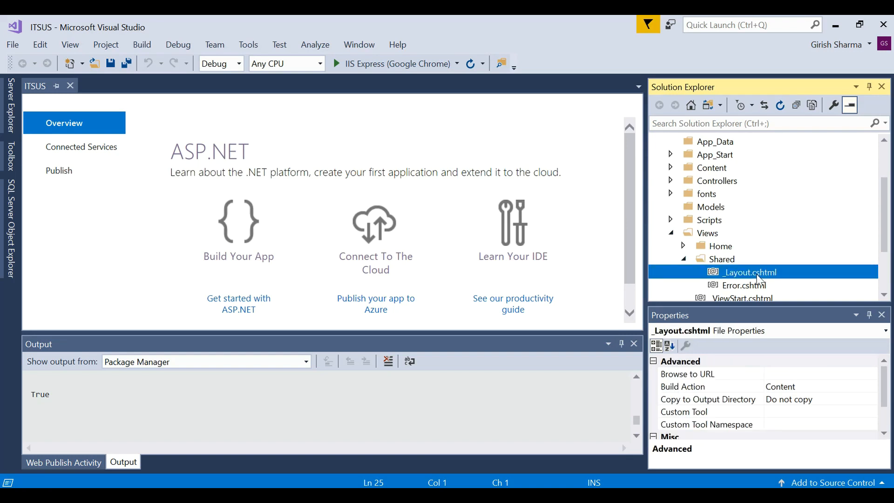
double_click(759, 274)
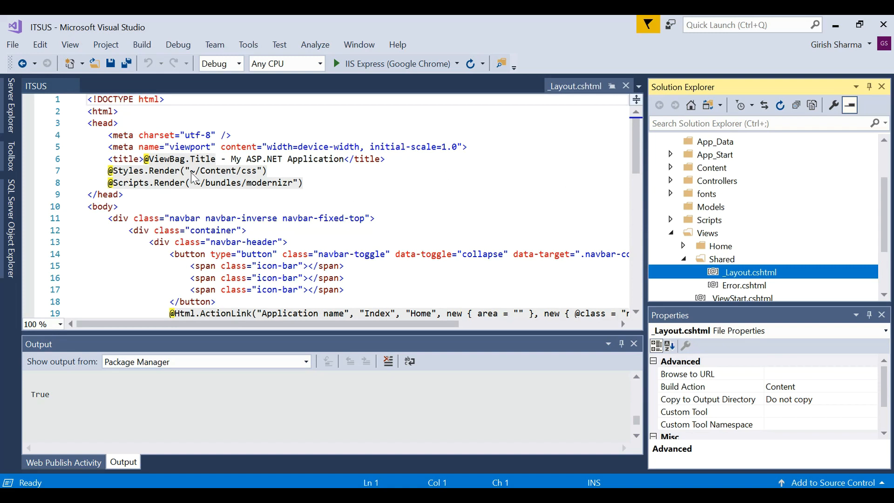
Replace "My ASP.NET Application" with "ITS US" in the title element of _Layout.cshtml.
left_click(345, 160)
key("BackSpace")
key("BackSpace")
key("BackSpace")
key("BackSpace")
key("BackSpace")
key("BackSpace")
key("BackSpace")
key("BackSpace")
key("BackSpace")
key("BackSpace")
key("BackSpace")
key("BackSpace")
key("BackSpace")
key("BackSpace")
key("BackSpace")
key("BackSpace")
key("BackSpace")
key("BackSpace")
key("BackSpace")
key("BackSpace")
key("BackSpace")
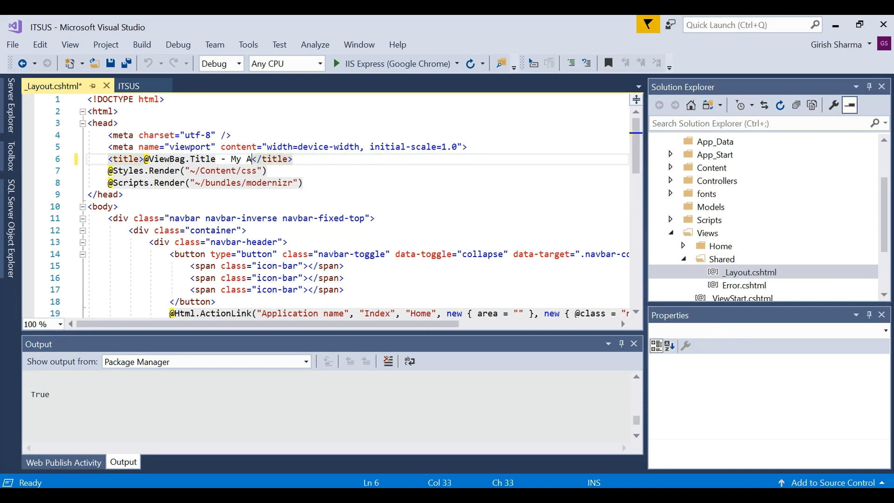
key("BackSpace")
type("ITS US")
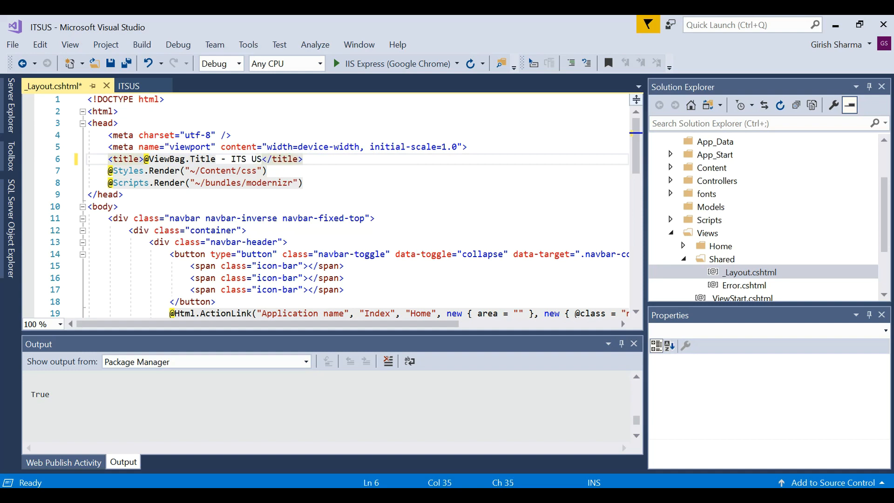
Replace "Application name" with "ITS US" in the navbar header's ActionLink in _Layout.cshtml.
left_click(345, 313)
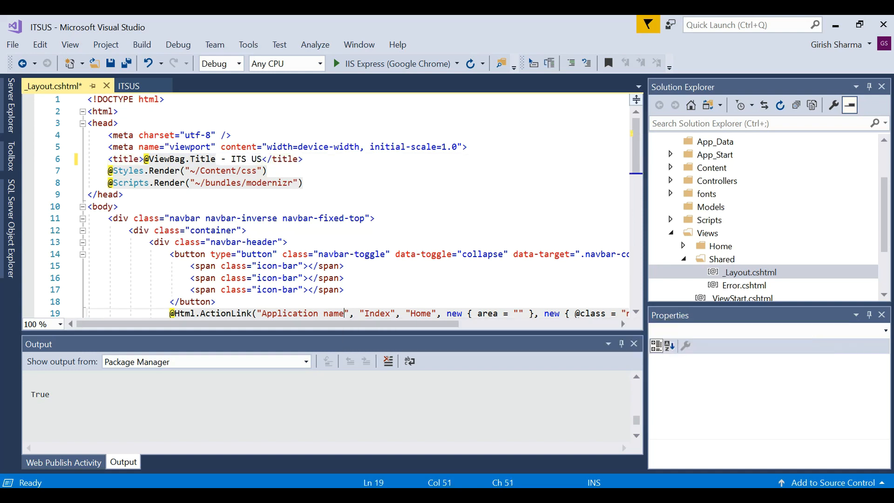
key("BackSpace")
key("BackSpace")
key("BackSpace")
key("BackSpace")
key("BackSpace")
key("BackSpace")
key("BackSpace")
key("BackSpace")
key("BackSpace")
key("BackSpace")
key("BackSpace")
key("BackSpace")
key("BackSpace")
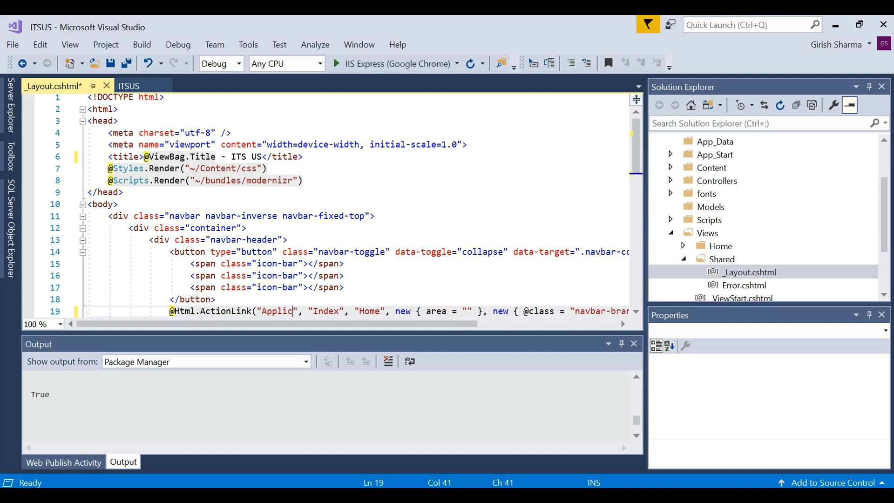
key("BackSpace")
key("BackSpace")
key("BackSpace")
type("ITS US")
Publish the project to the existing ITSUS Azure App Service in the ITSUS resource group.
left_click(142, 89)
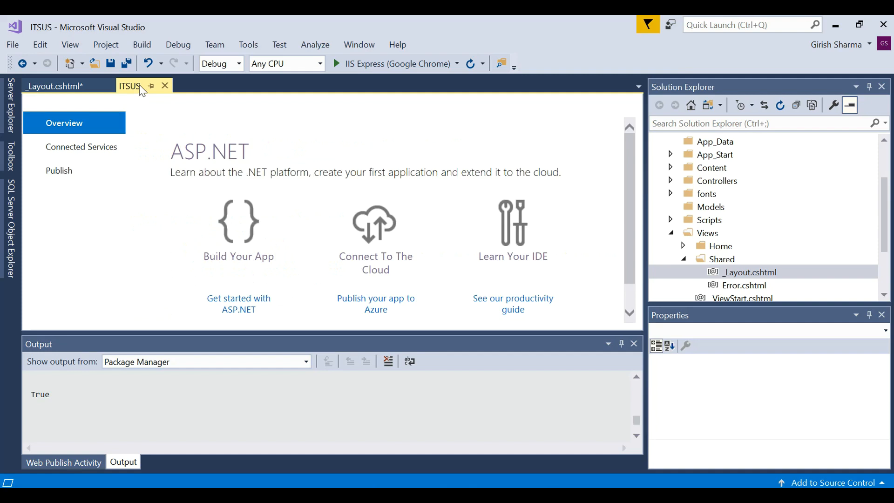
left_click(94, 177)
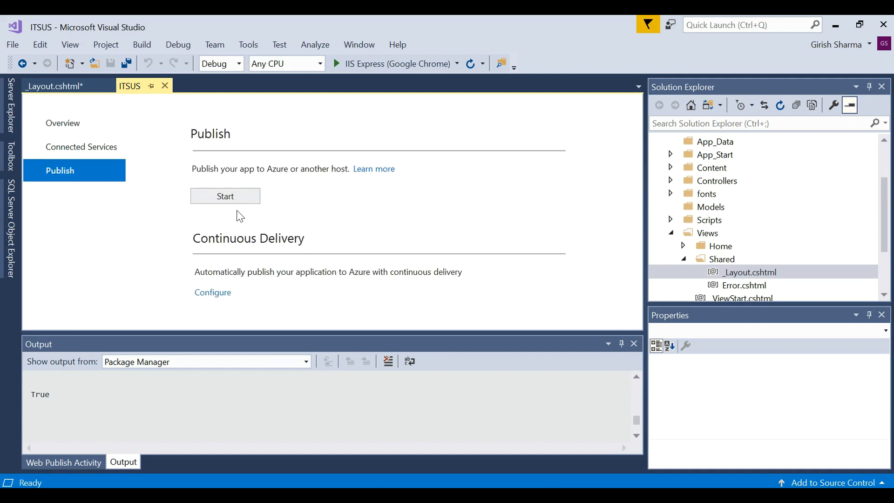
left_click(238, 197)
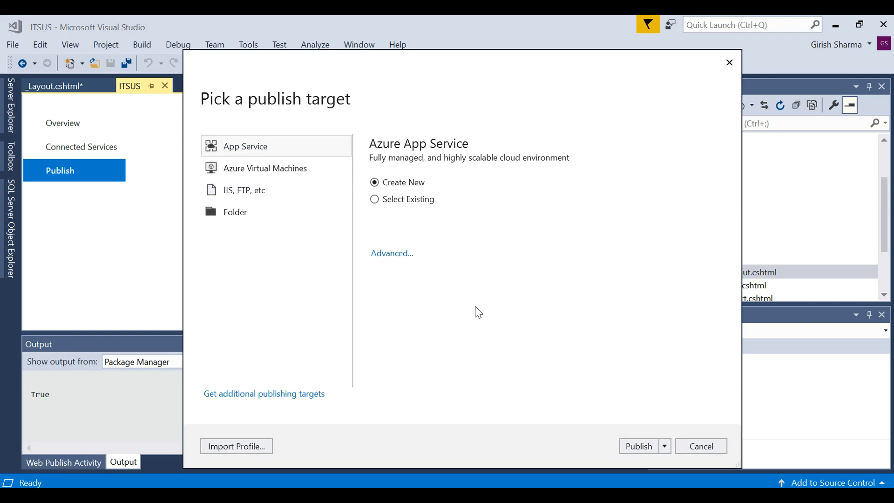
left_click(376, 200)
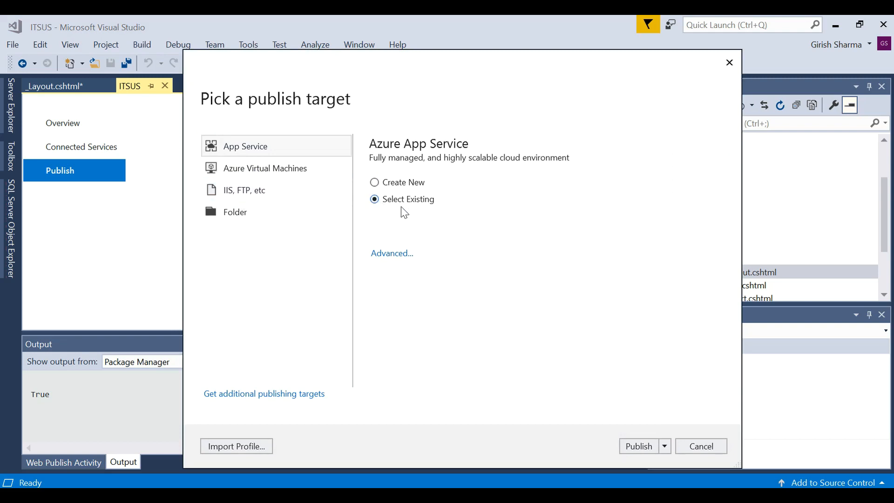
left_click(630, 445)
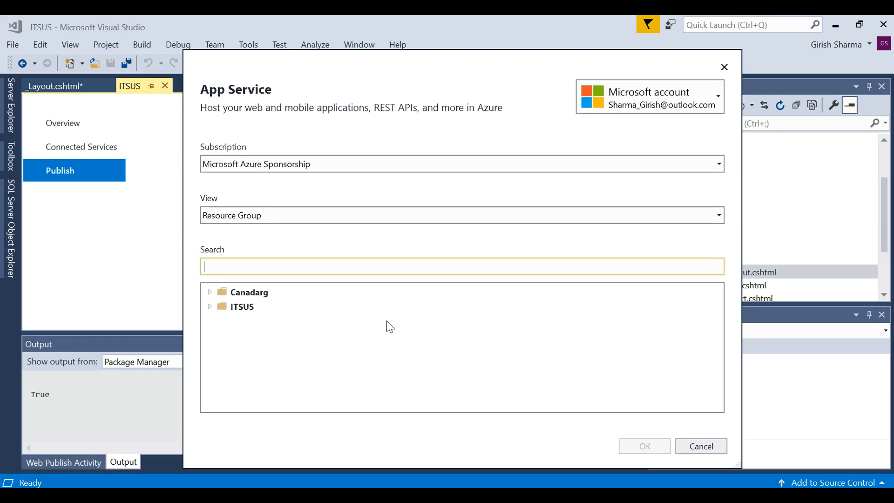
left_click(209, 306)
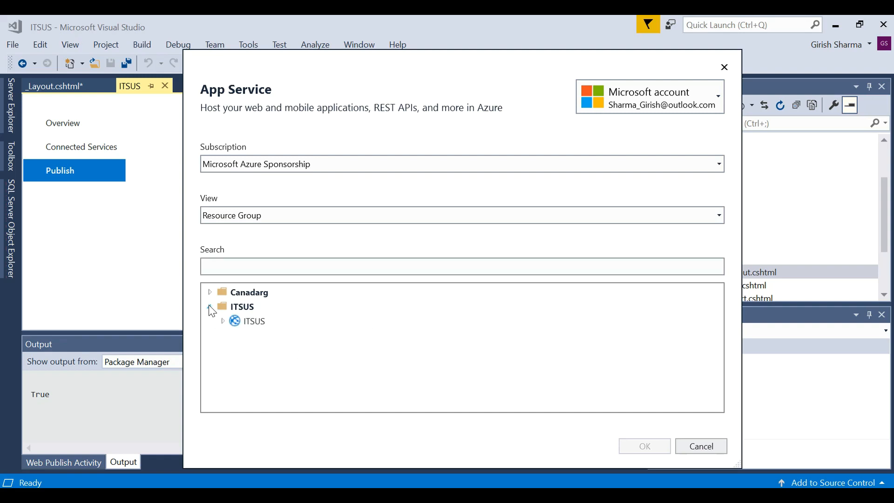
left_click(256, 323)
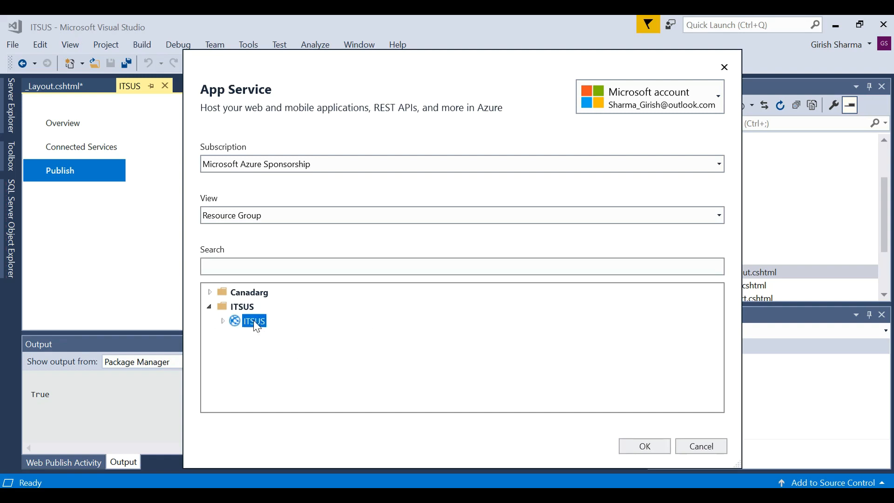
left_click(639, 447)
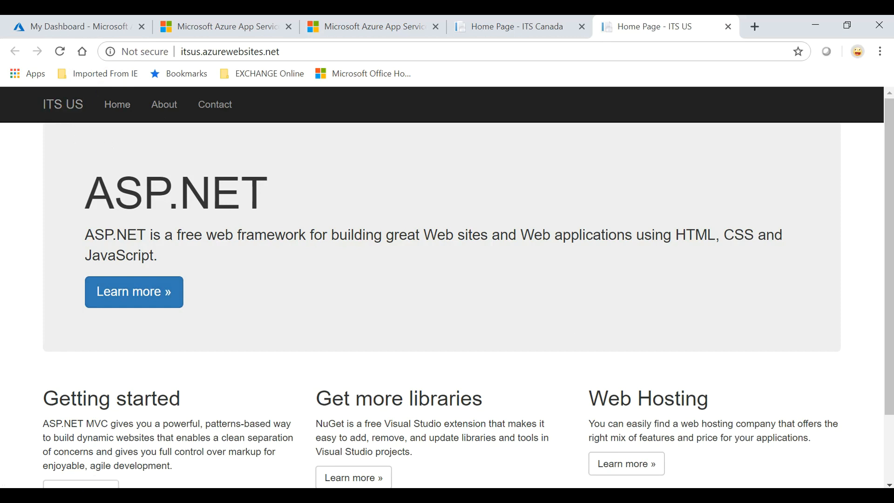
Switch to Microsoft Whiteboard, draw a check mark under both Canada and US, and return to the browser.
key("alt+Tab")
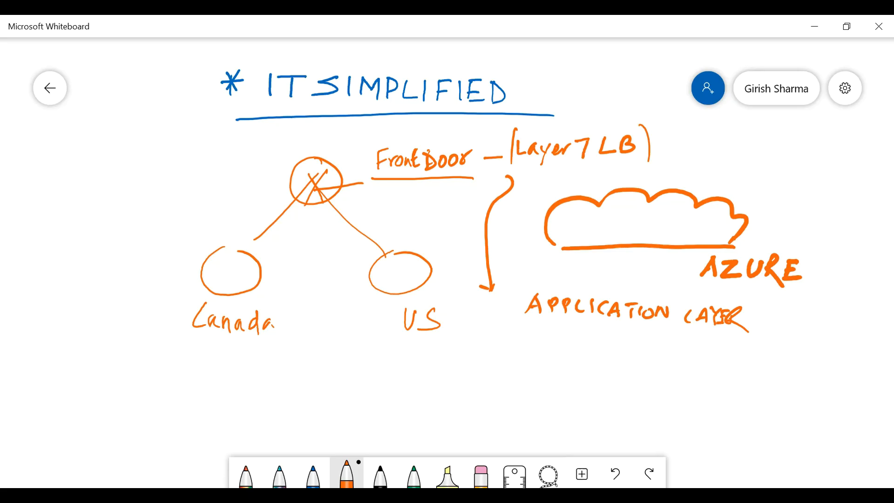
mouse_move(212, 347)
left_mouse_down()
mouse_move(215, 357)
mouse_move(245, 332)
left_mouse_up()
left_click_drag(395, 340, 434, 321)
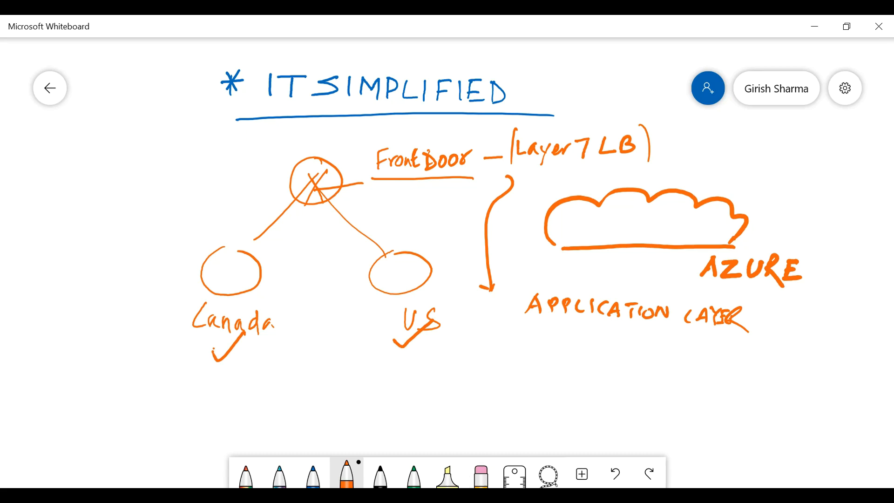
left_click(467, 496)
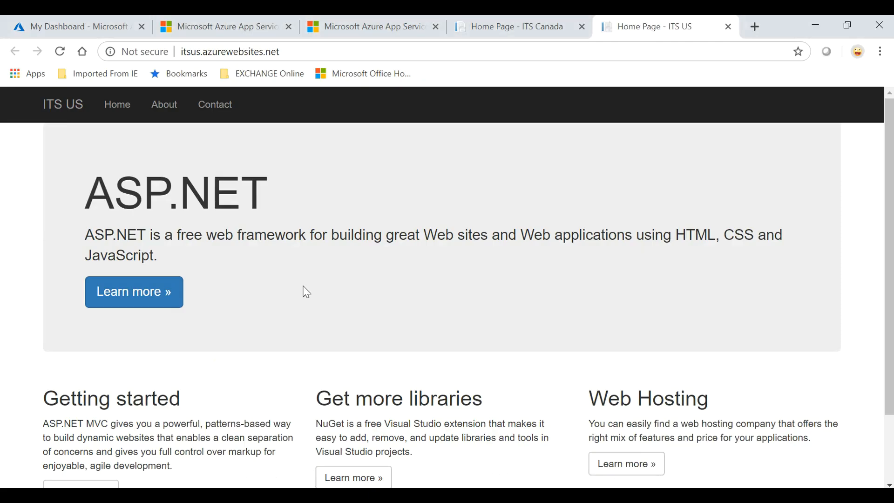
Return to the Azure portal page and close all the other browser pages.
left_click(52, 24)
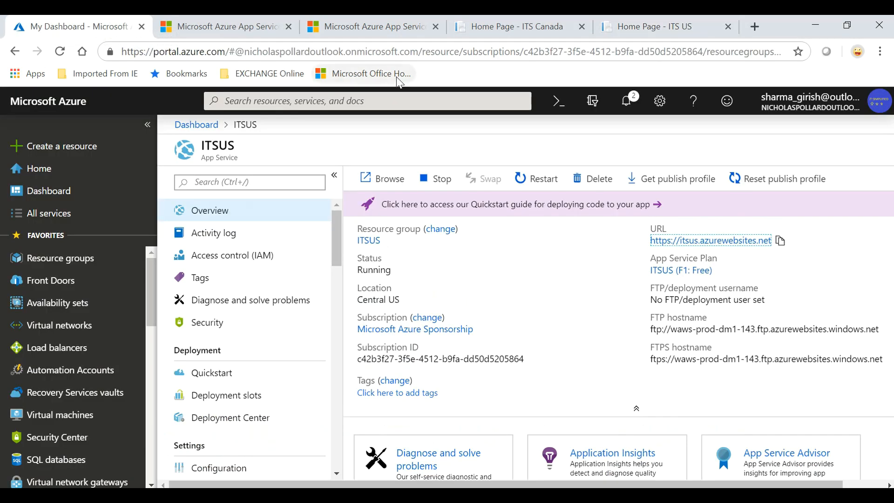
left_click(436, 27)
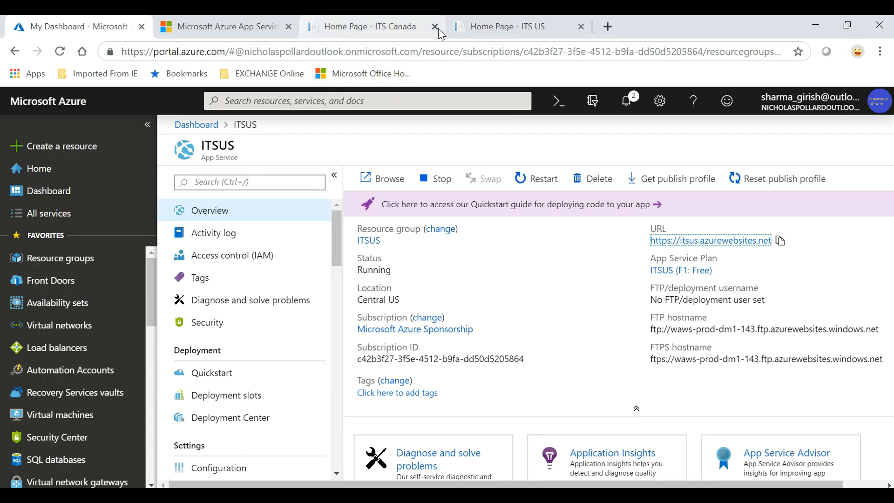
left_click(435, 27)
left_click(435, 27)
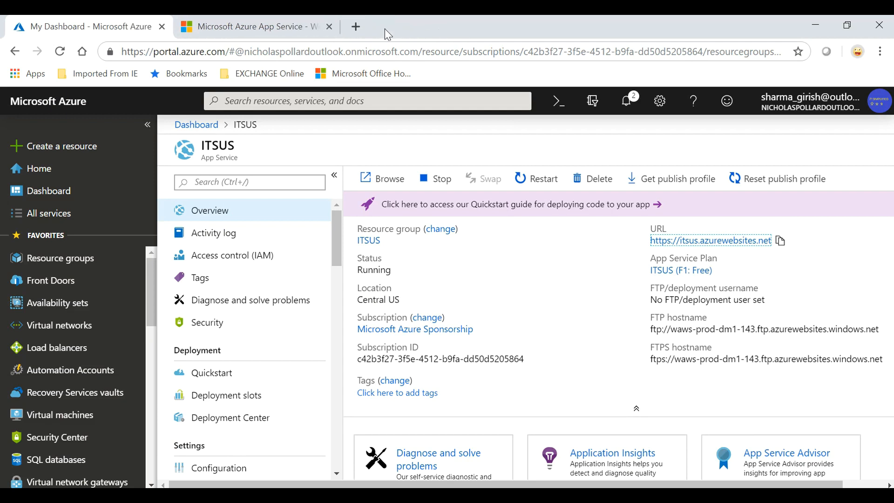
left_click(330, 27)
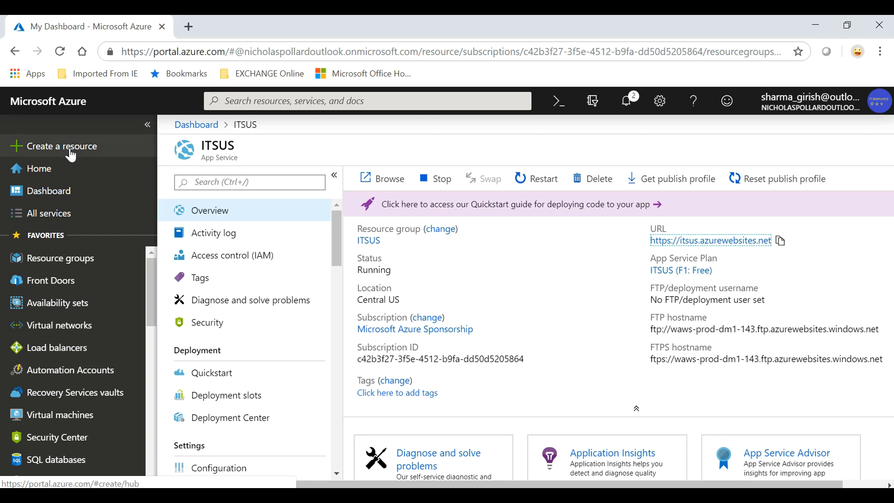
Search all Azure services for "front door", and open the Front Doors list from the favorites.
left_click(48, 219)
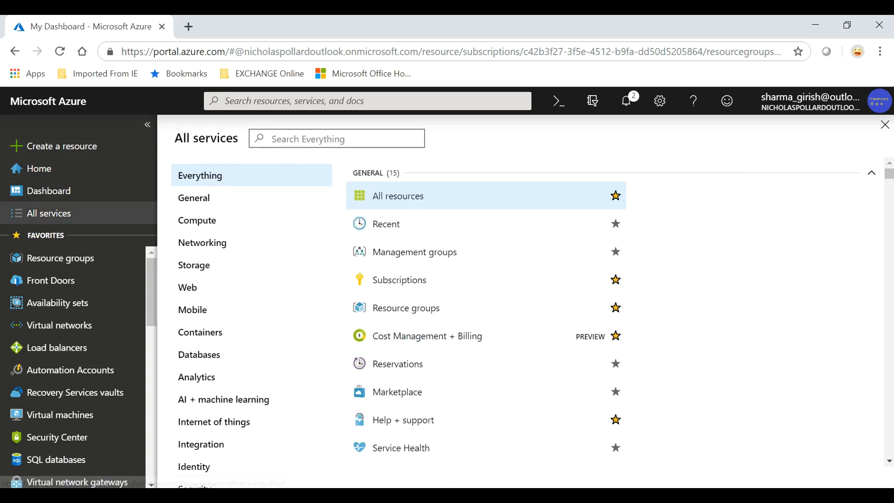
type("front")
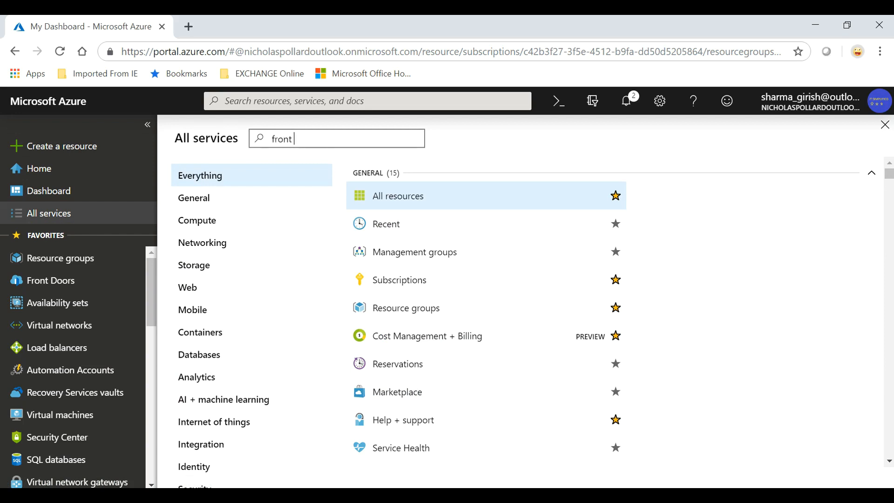
type(" door")
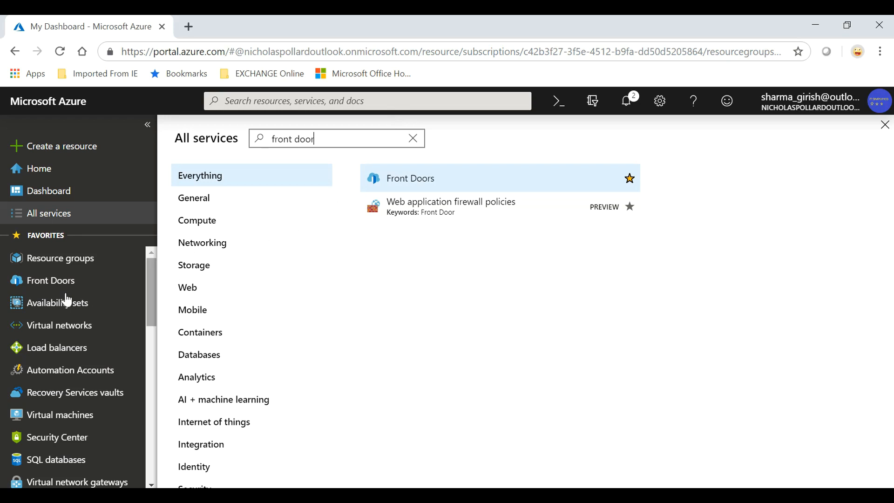
left_click(55, 281)
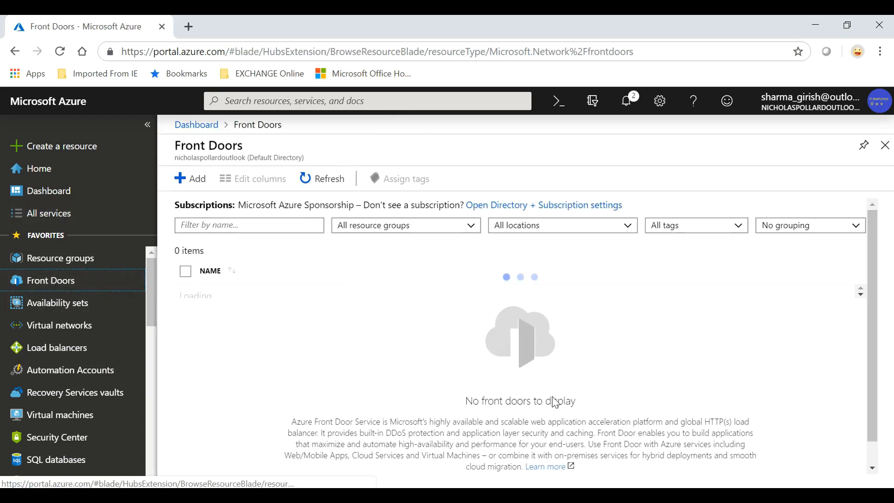
Start creating a Front Door with the Microsoft Azure Sponsorship subscription and the Canadarg resource group.
left_click(191, 186)
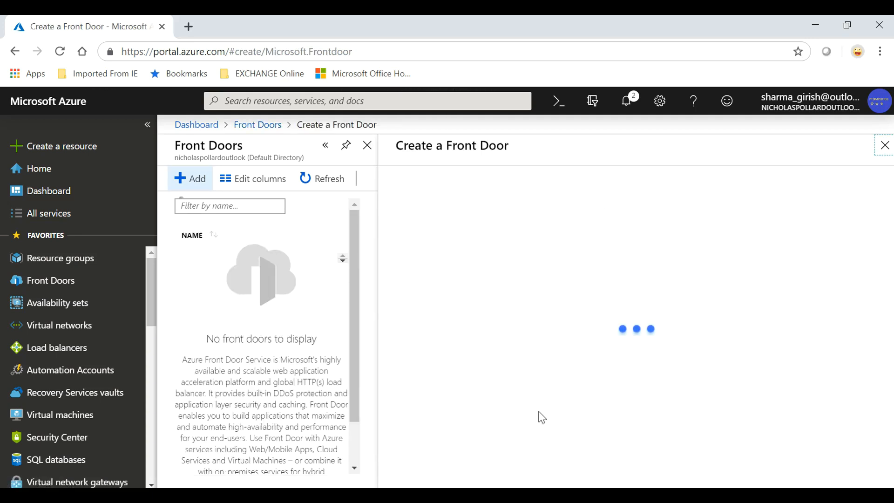
scroll(530, 329, "down", 1)
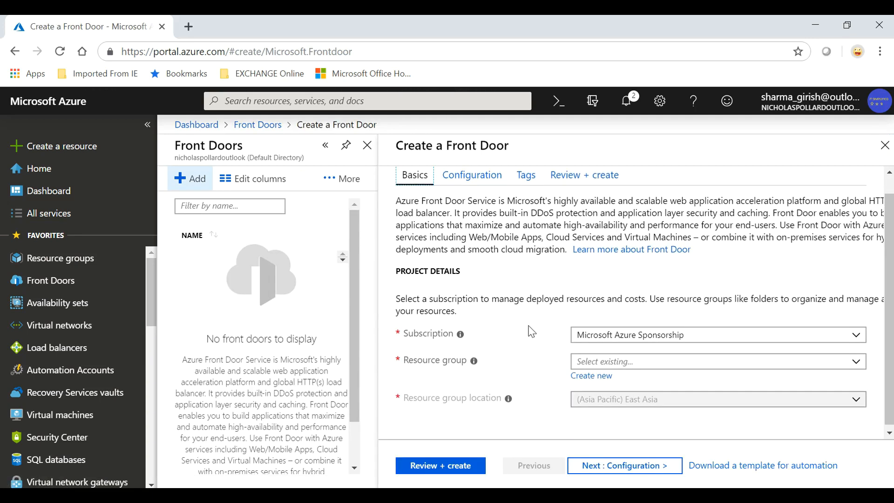
left_click(857, 363)
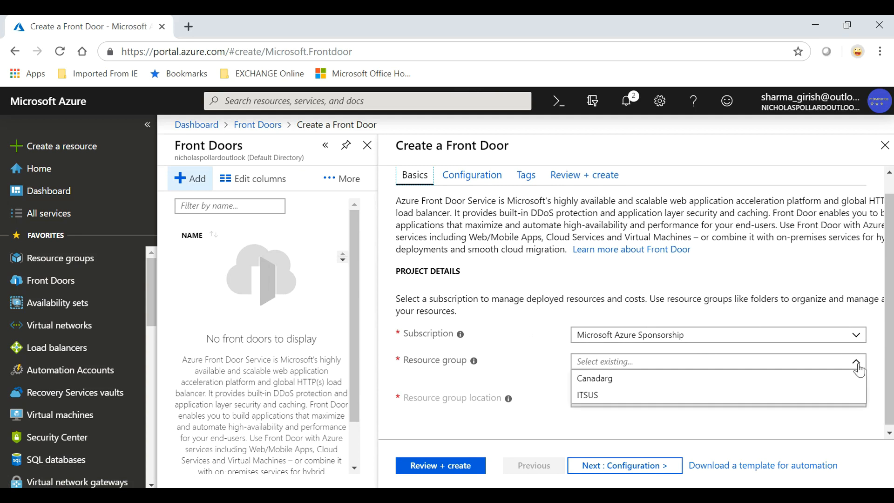
left_click(630, 380)
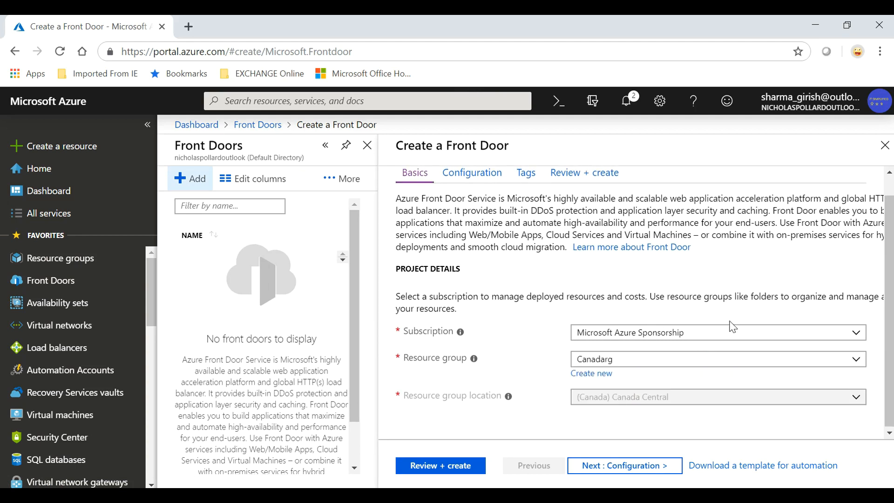
left_click(431, 467)
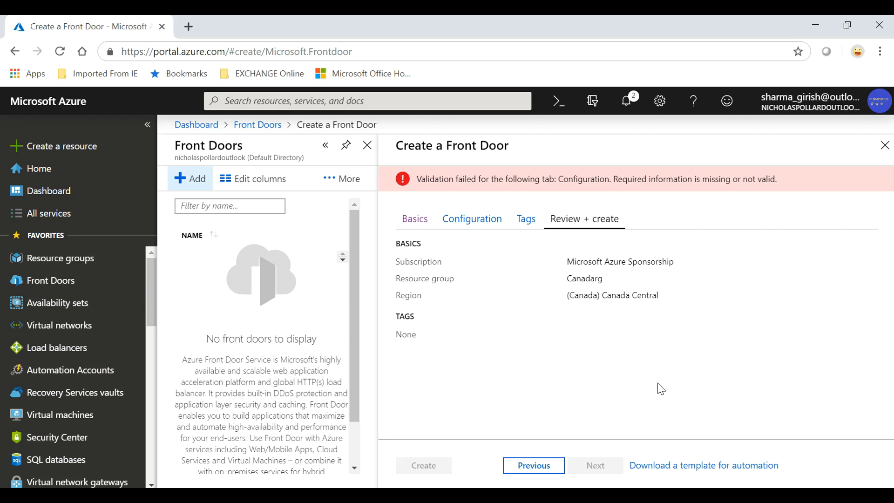
left_click(549, 468)
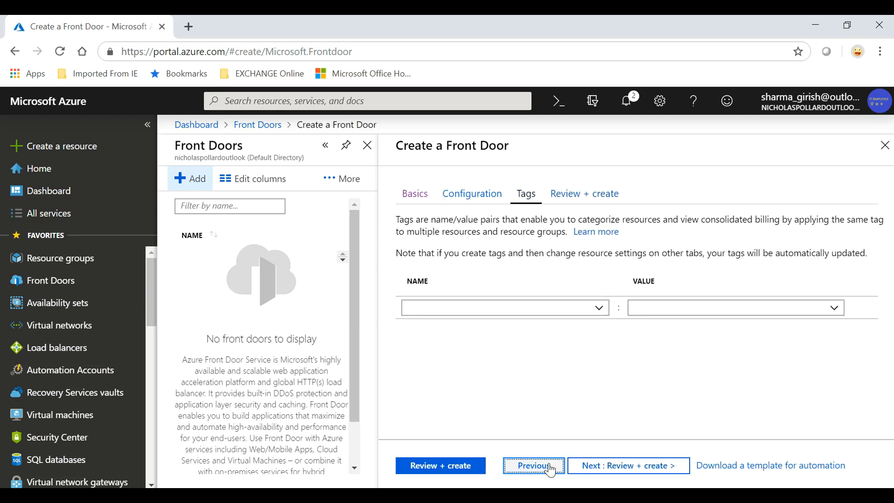
left_click(633, 473)
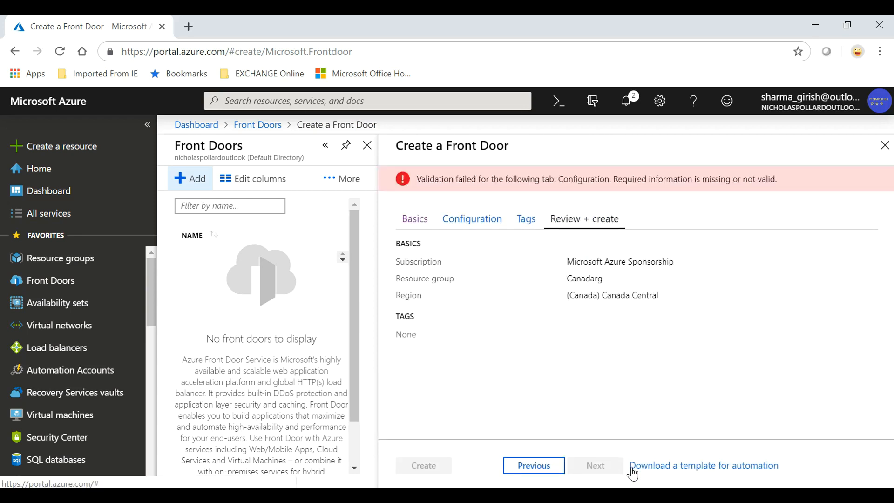
left_click(543, 468)
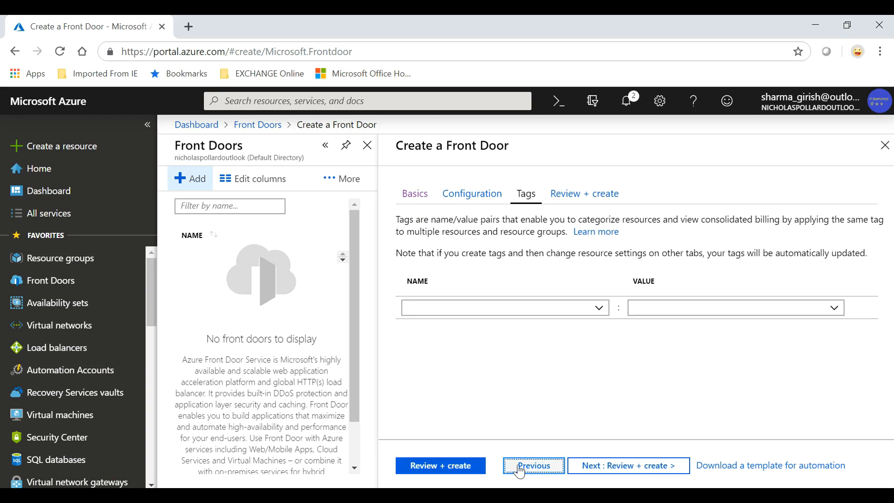
Go to the Front Door's configuration stage and start adding a frontend host.
left_click(520, 472)
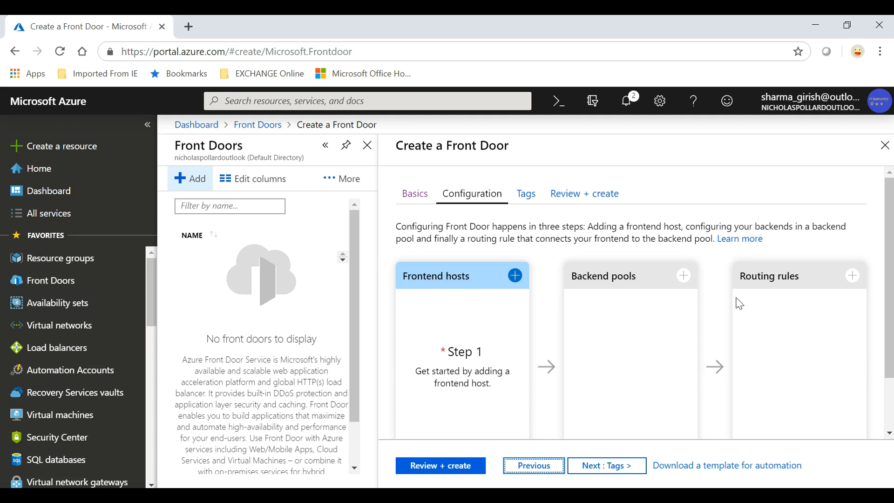
left_click(515, 277)
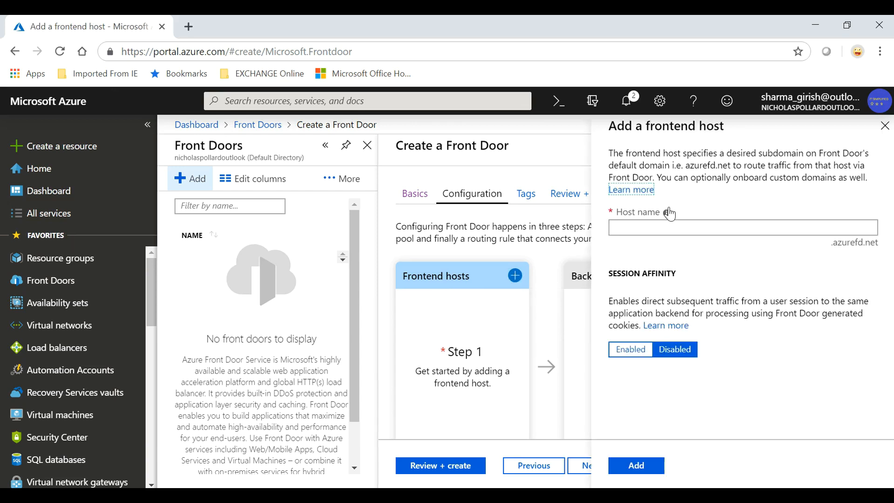
left_click(665, 227)
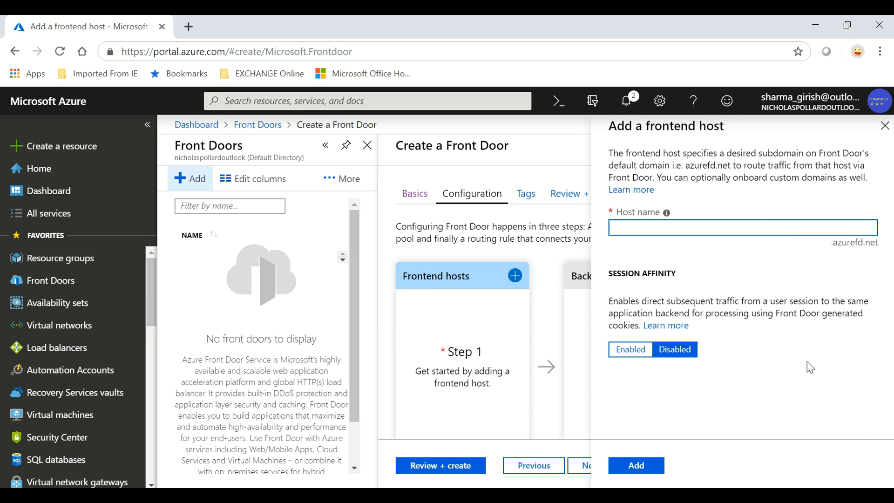
type("MY")
key("BackSpace")
key("BackSpace")
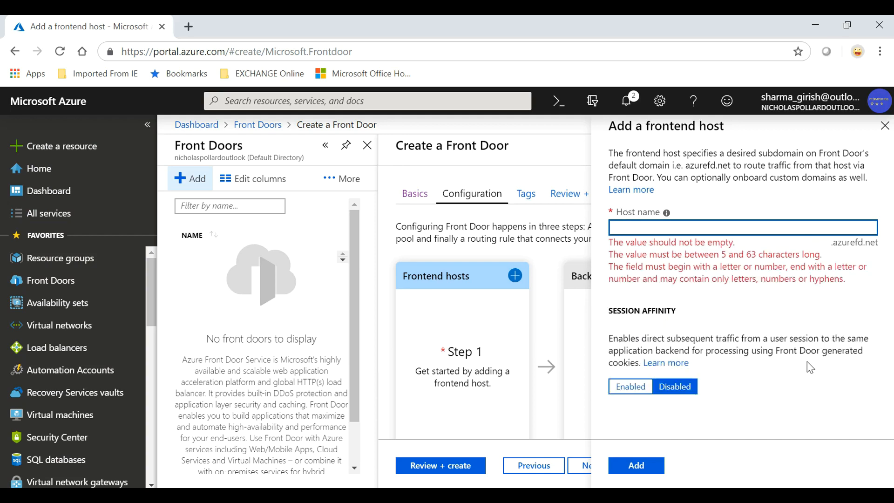
type("BEP")
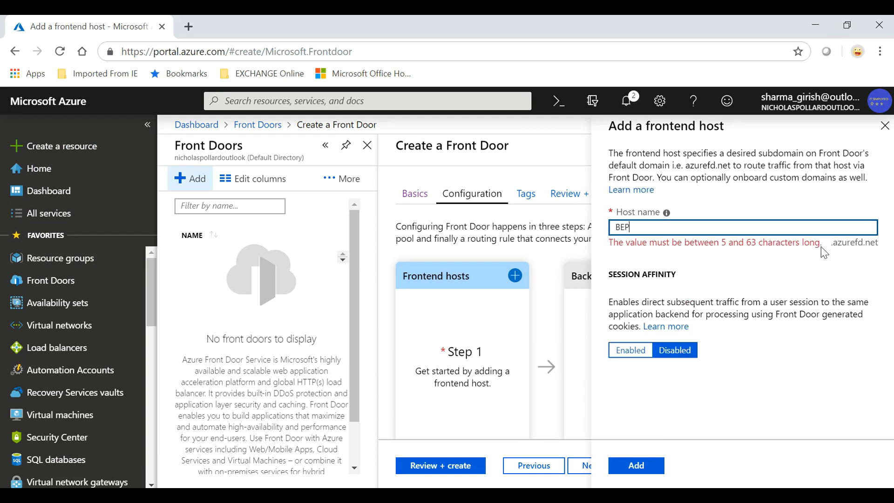
left_click(813, 270)
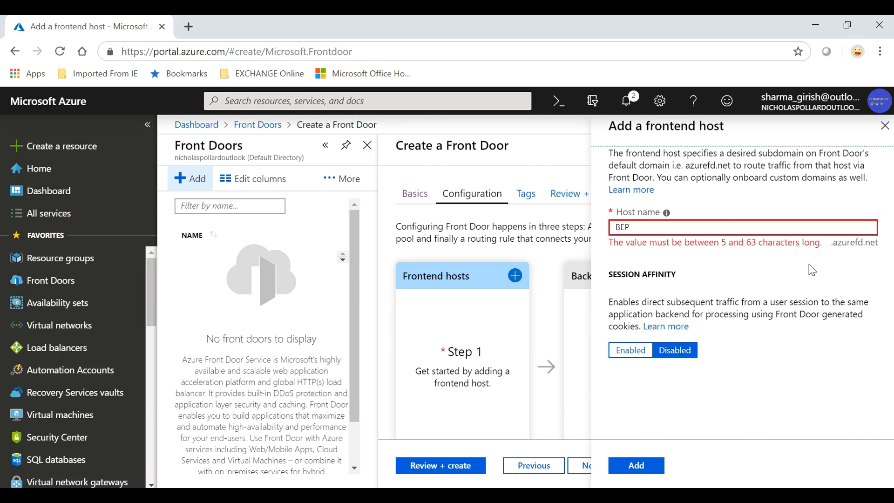
left_click(735, 227)
key("BackSpace")
key("BackSpace")
key("BackSpace")
type("bep")
key("BackSpace")
key("BackSpace")
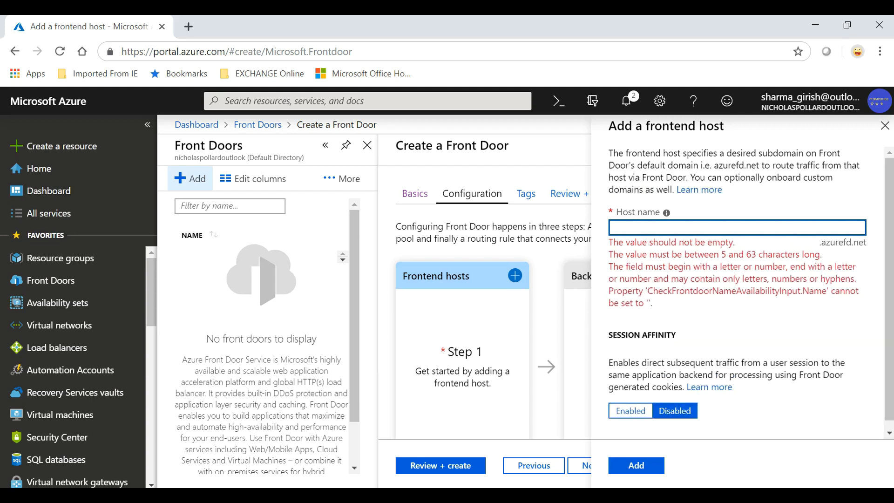
Enter itsimplified as the frontend host name and add the host to the Front Door.
type("it")
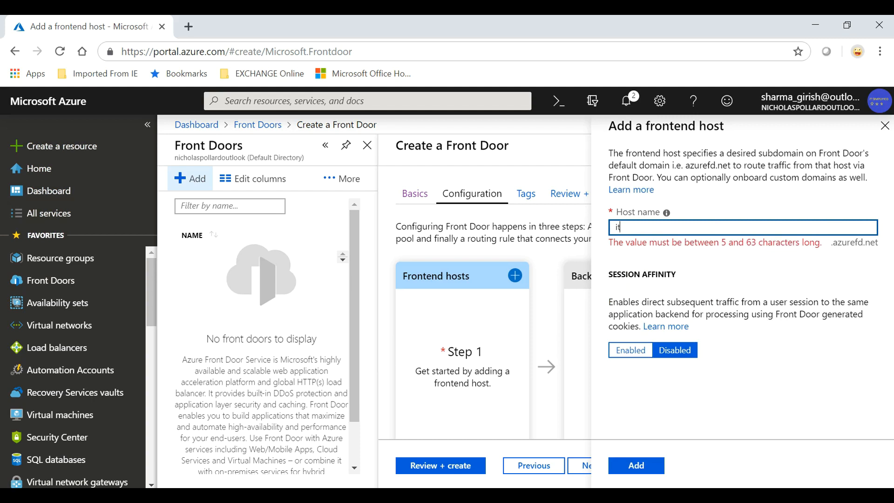
type("simplified")
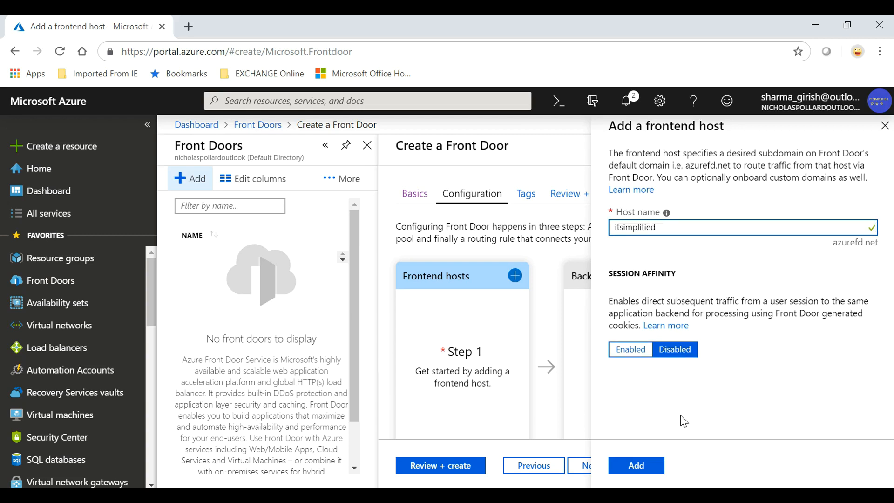
left_click(634, 467)
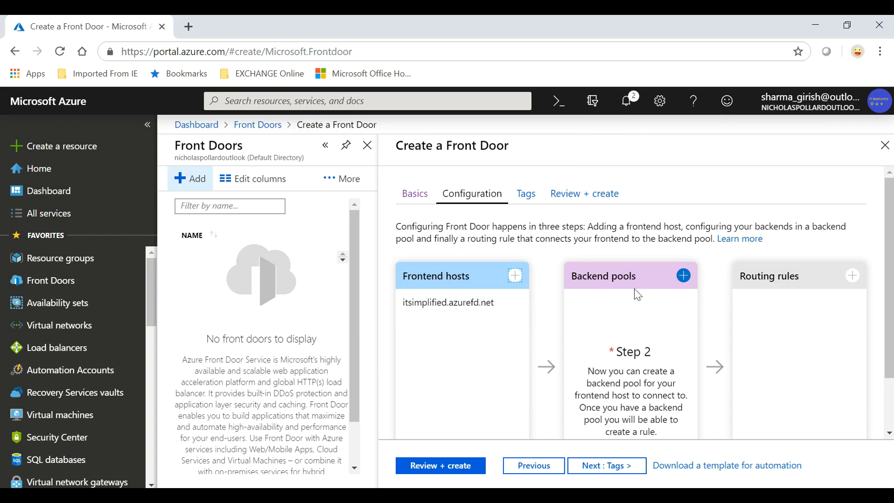
Start a new backend pool for the Front Door and name it BEP.
left_click(684, 277)
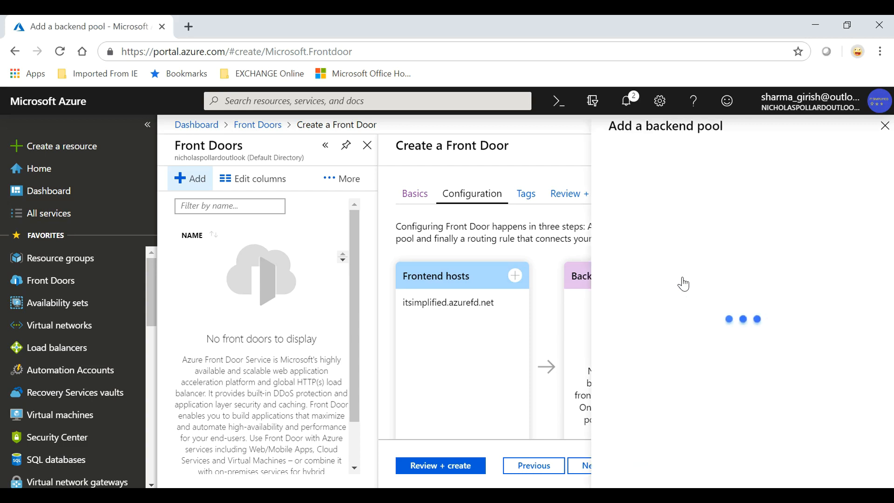
left_click(737, 203)
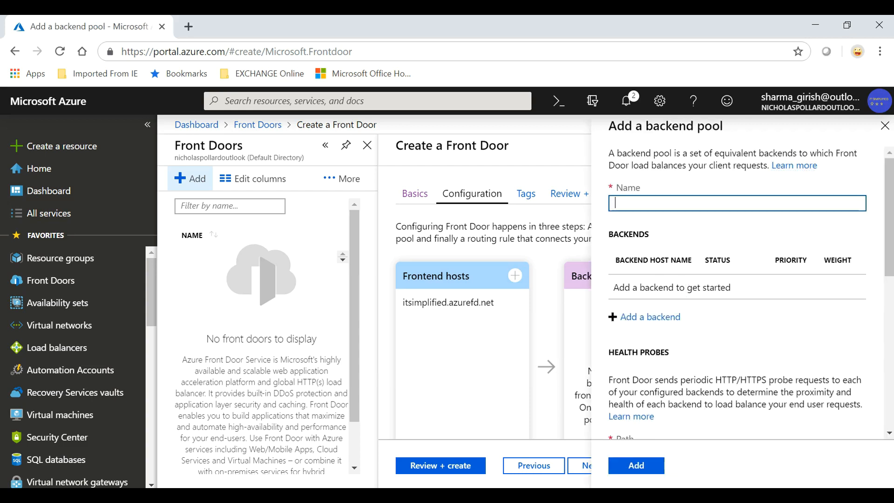
type("BEP")
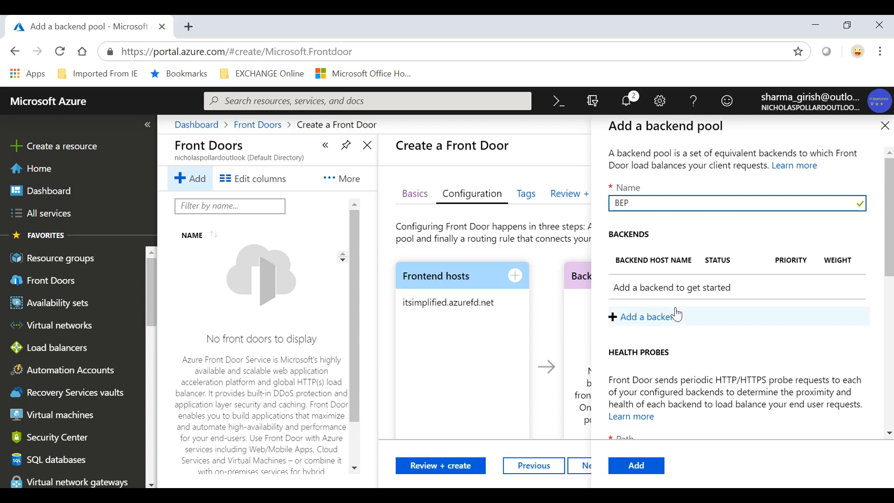
Add an App service backend to the pool with the host name itscanada.azurewebsites.net, keeping the default ports, priority and weight.
left_click(654, 322)
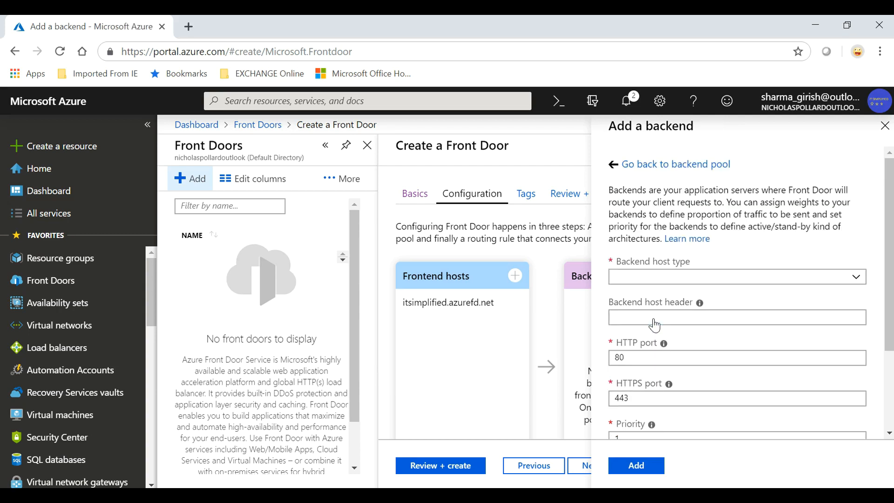
left_click(687, 282)
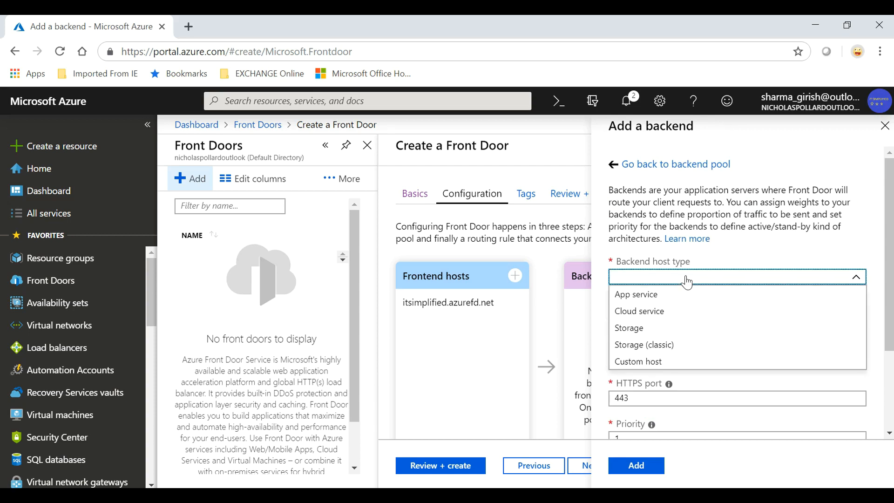
left_click(664, 299)
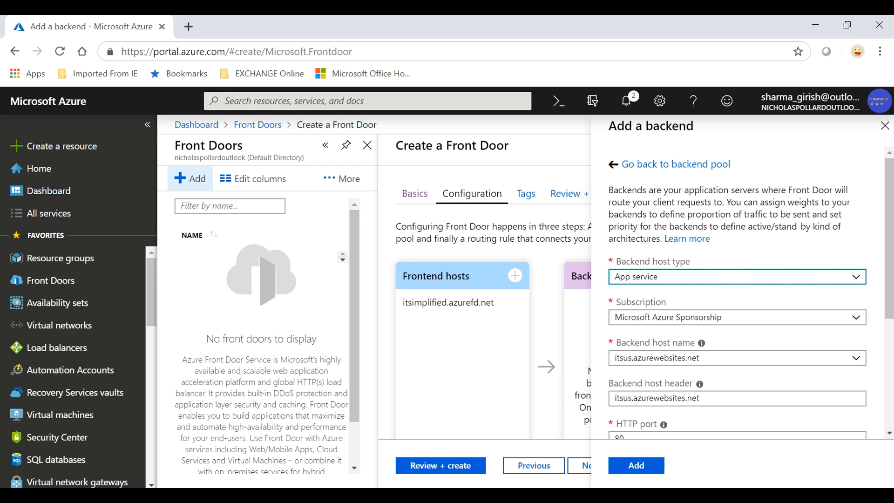
left_click(851, 368)
left_click(721, 396)
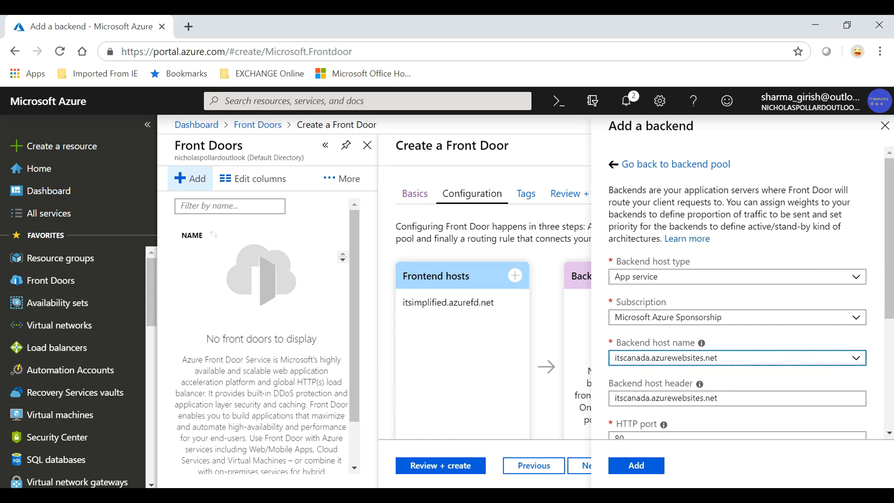
scroll(790, 376, "down", 2)
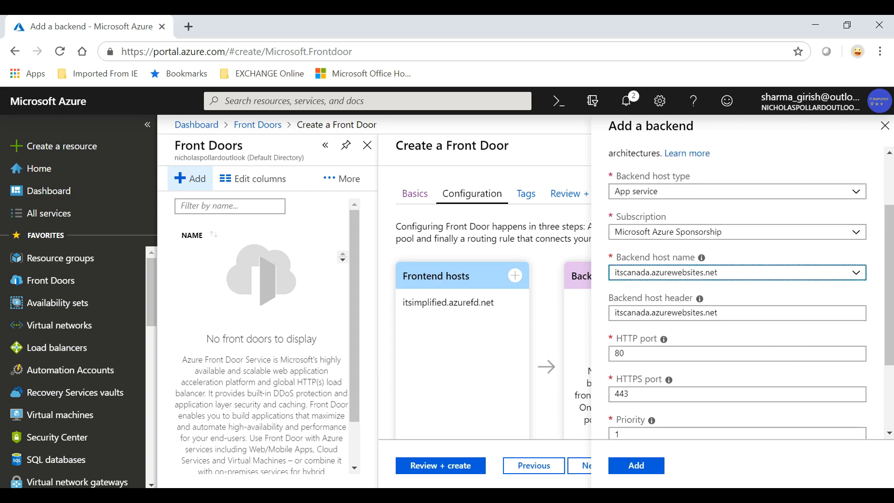
scroll(744, 379, "down", 2)
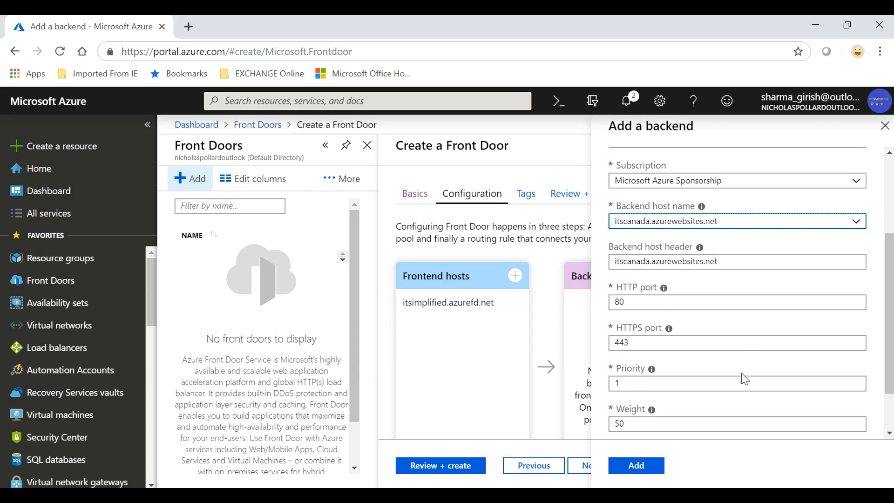
scroll(745, 379, "down", 1)
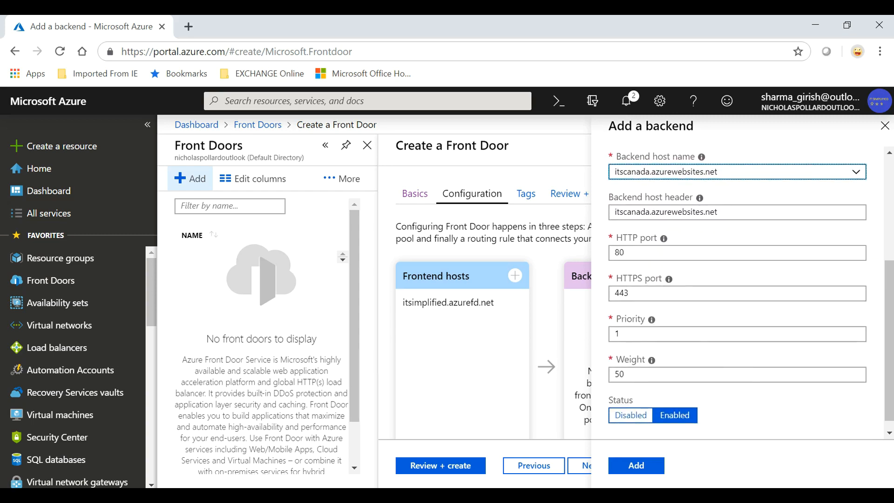
left_click(632, 473)
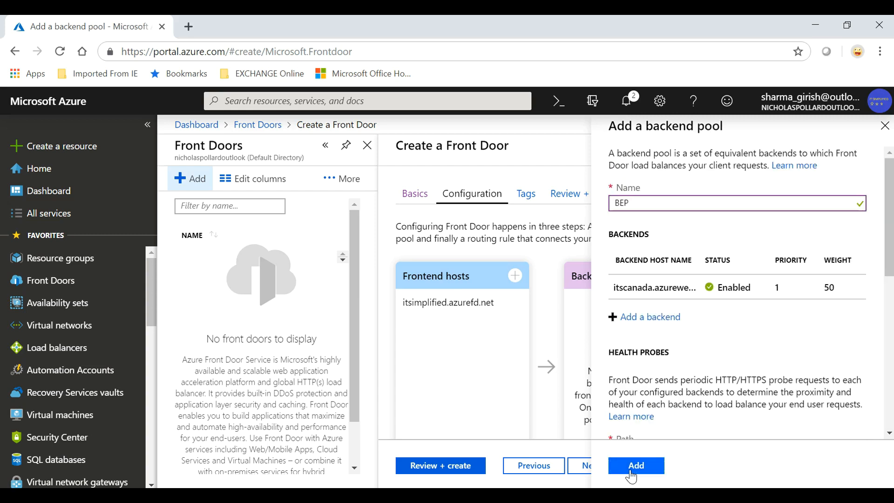
Add a second App service backend with the host name itsus.azurewebsites.net, and add the finished pool to the Front Door.
left_click(650, 317)
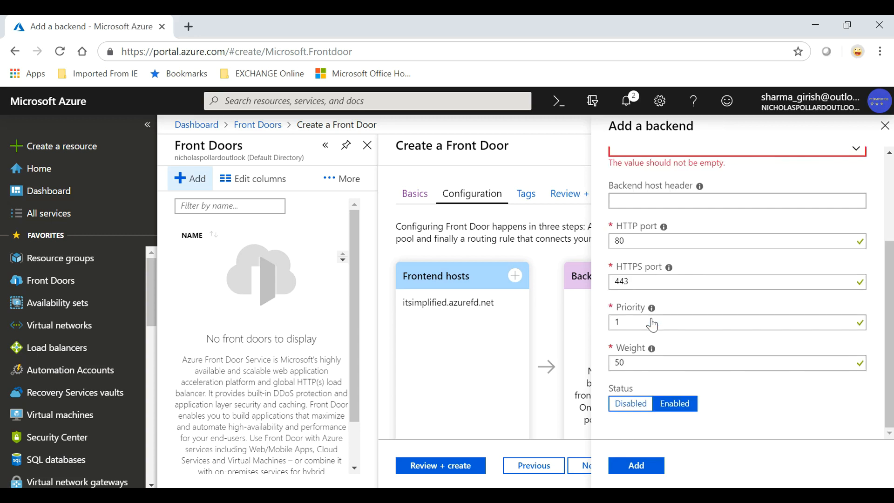
scroll(652, 325, "up", 3)
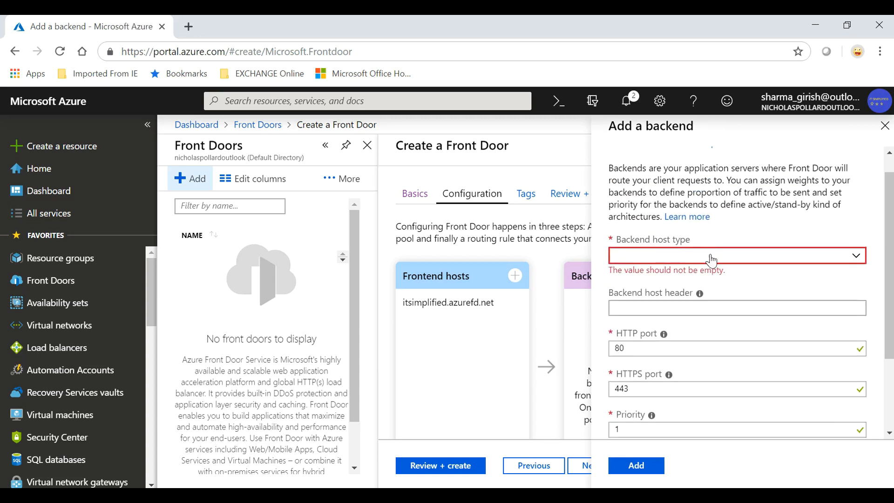
left_click(756, 256)
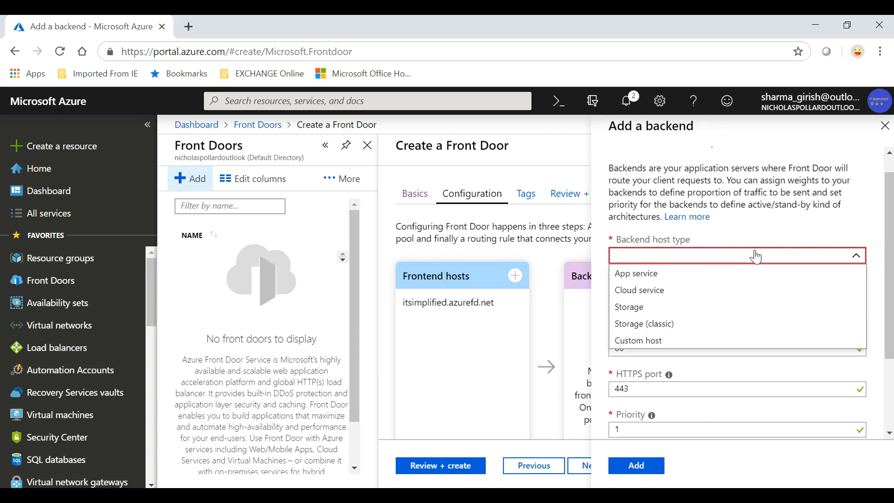
left_click(656, 275)
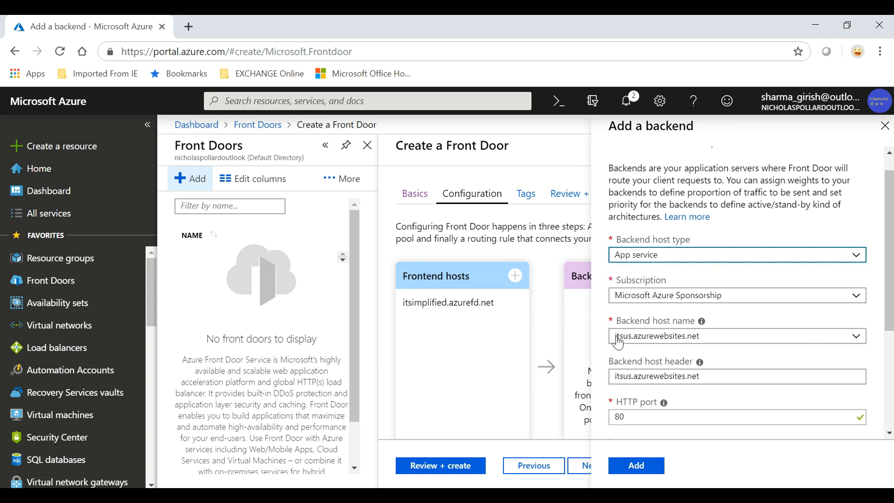
scroll(721, 350, "down", 1)
scroll(721, 350, "down", 5)
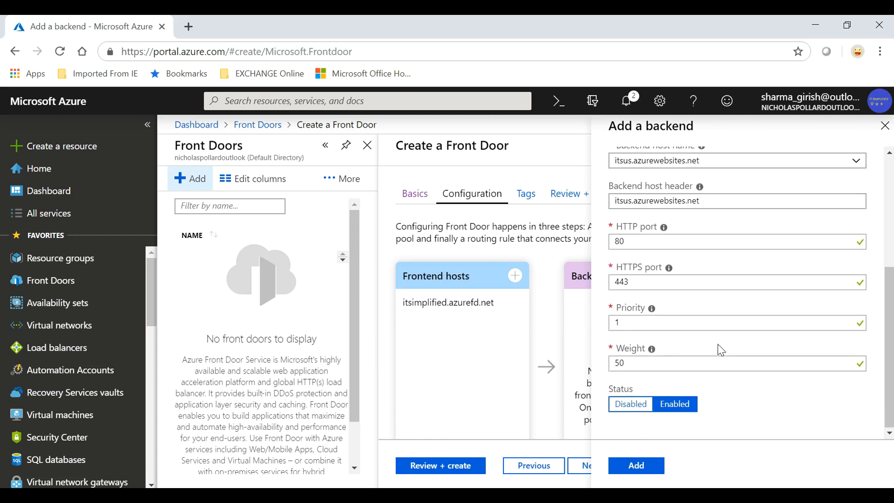
left_click(650, 479)
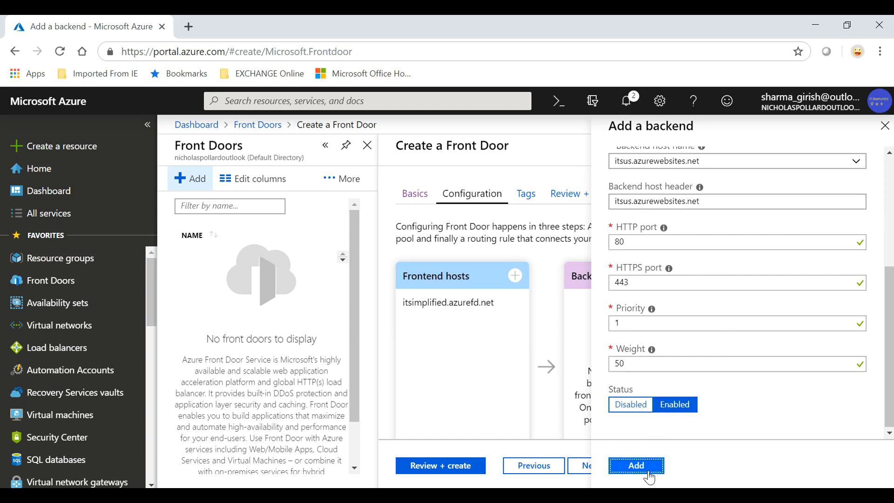
left_click(636, 466)
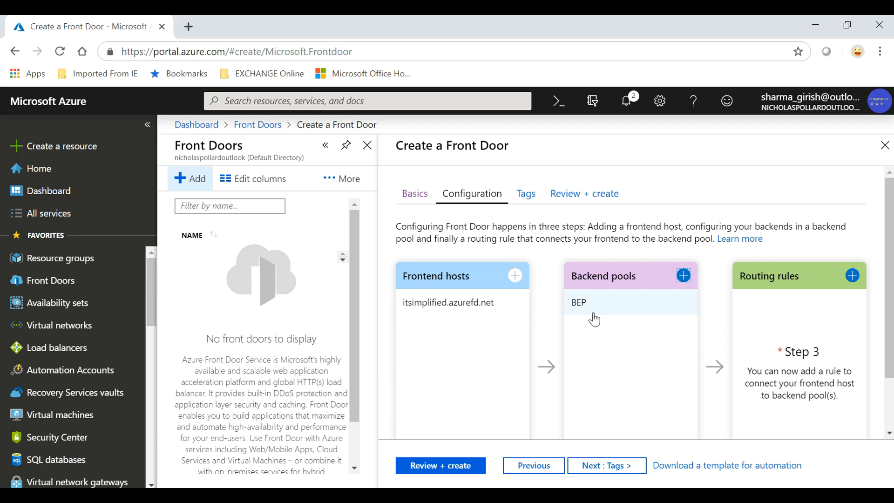
Start a routing rule named routingrule, keeping HTTP and HTTPS as accepted protocols and itsimplified.azurefd.net as the frontend host.
left_click(854, 279)
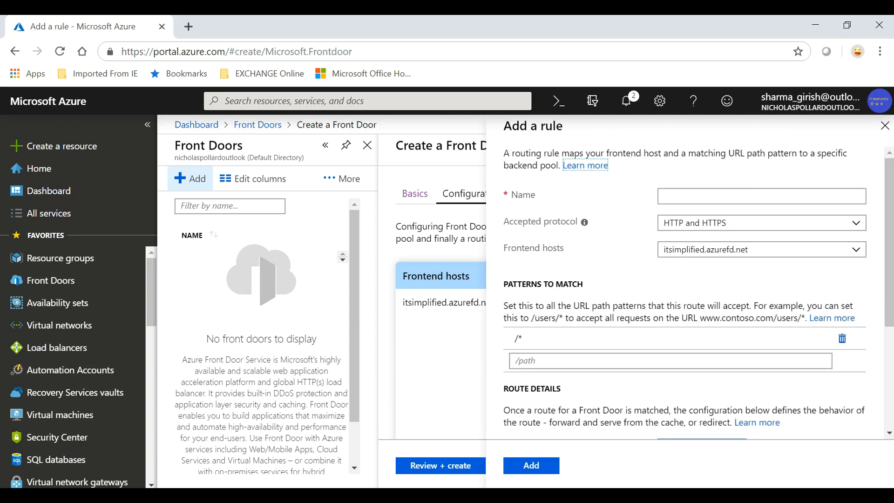
type("routingrile")
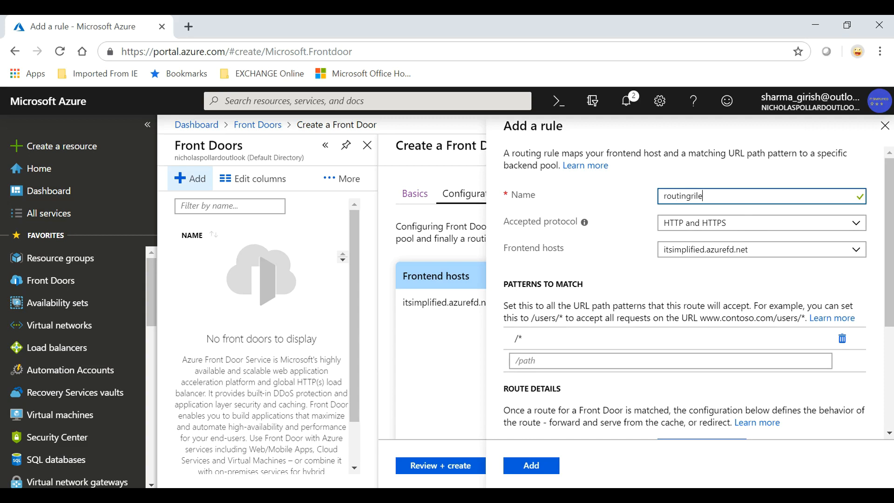
key("BackSpace")
key("BackSpace")
type("ule")
left_click(802, 232)
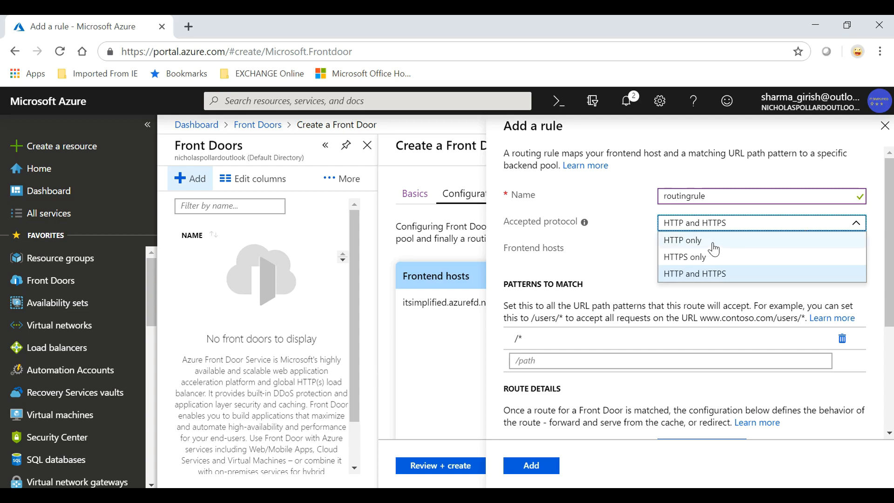
left_click(630, 260)
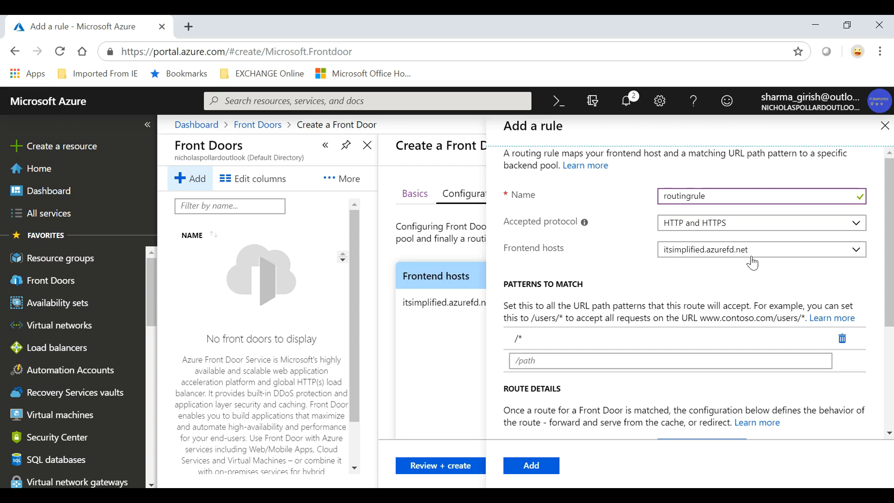
Keep the rule's /* pattern, Forward route to backend pool BEP and HTTPS only forwarding, and add the rule to the Front Door.
scroll(645, 261, "down", 3)
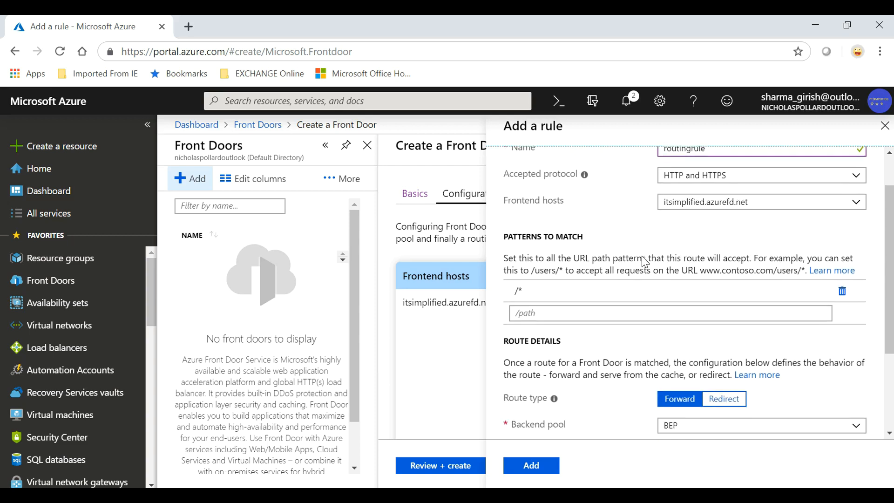
scroll(645, 261, "down", 2)
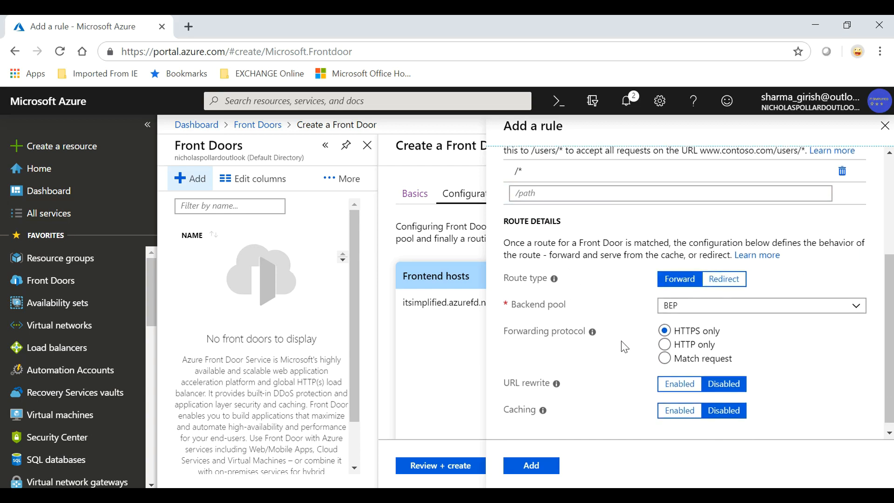
scroll(625, 347, "down", 1)
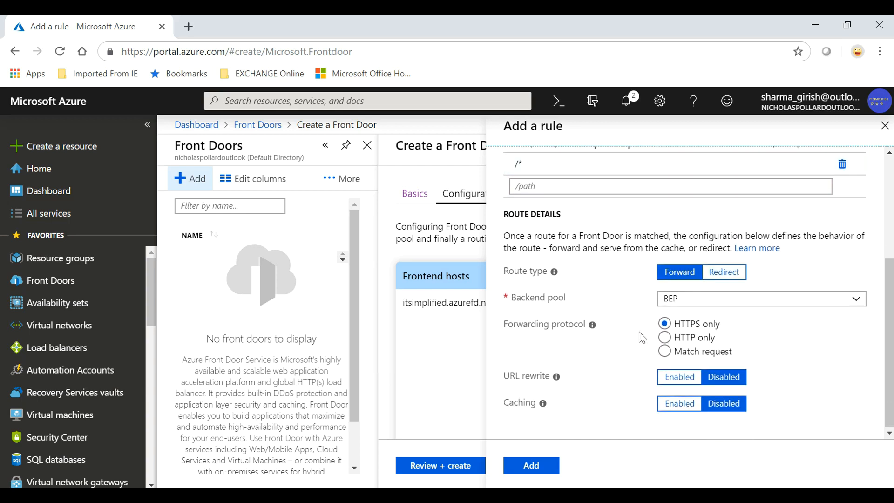
scroll(641, 334, "up", 3)
scroll(642, 335, "down", 3)
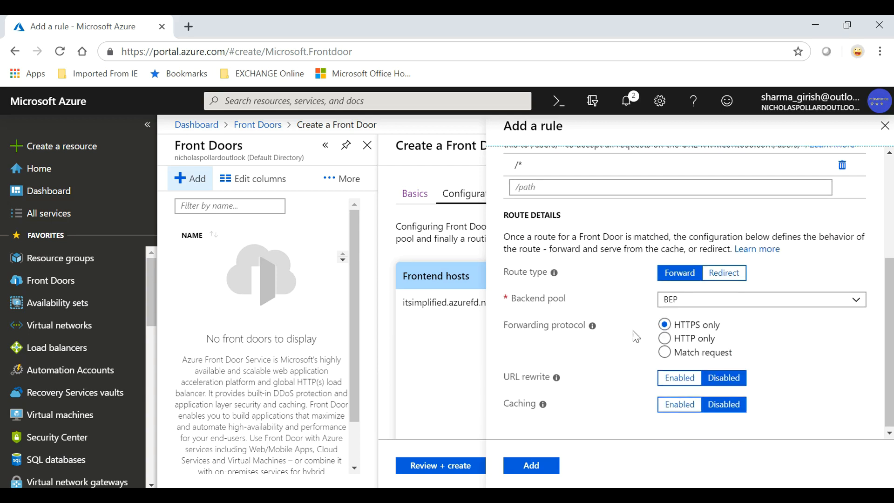
left_click(534, 472)
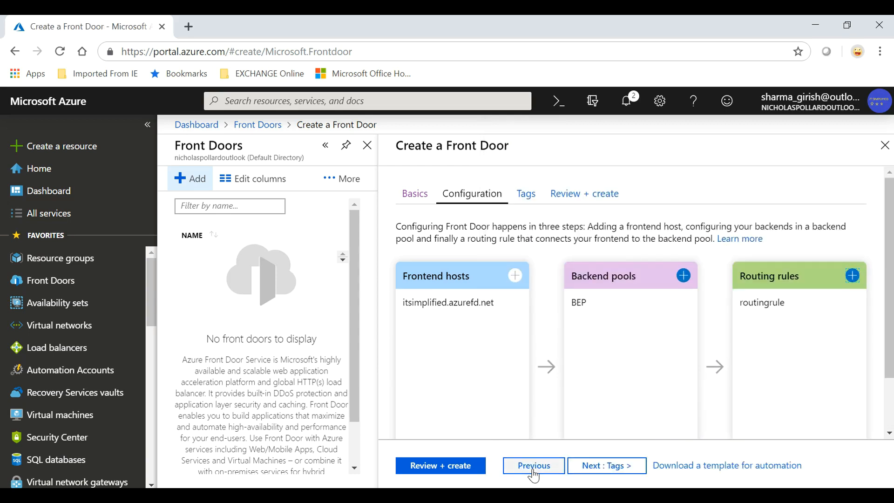
Validate the Front Door configuration and create the resource.
left_click(457, 467)
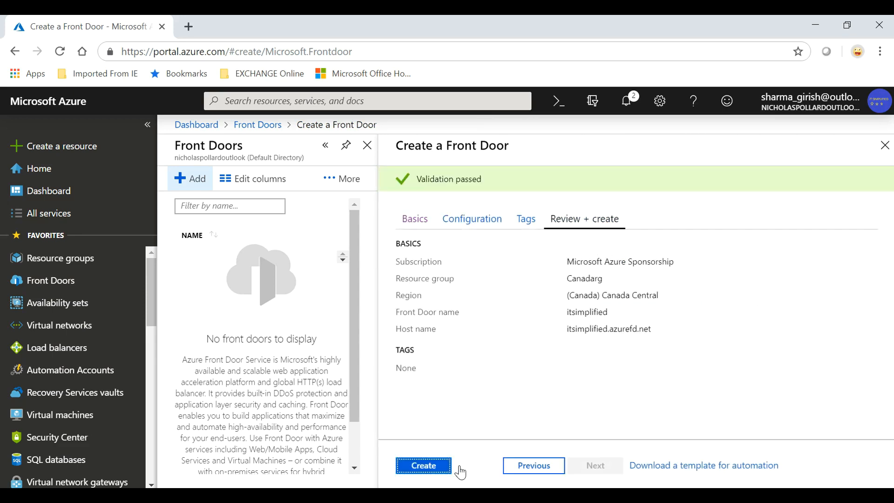
left_click(426, 465)
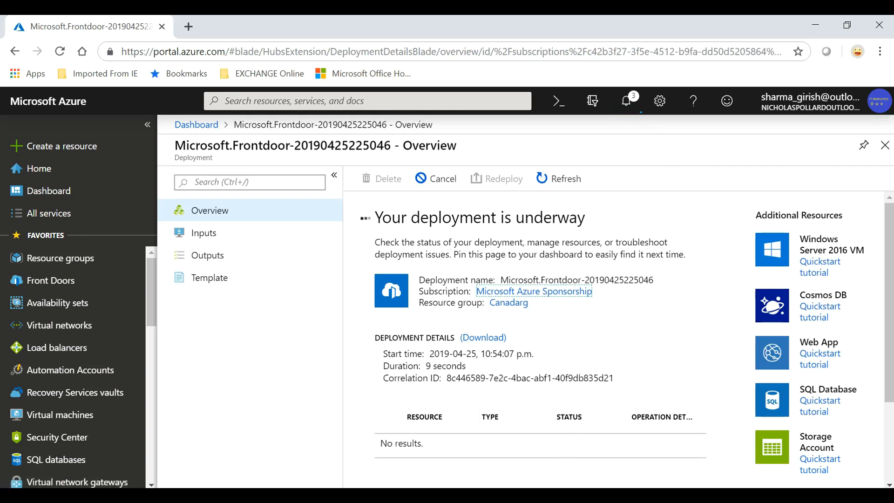
left_click(540, 496)
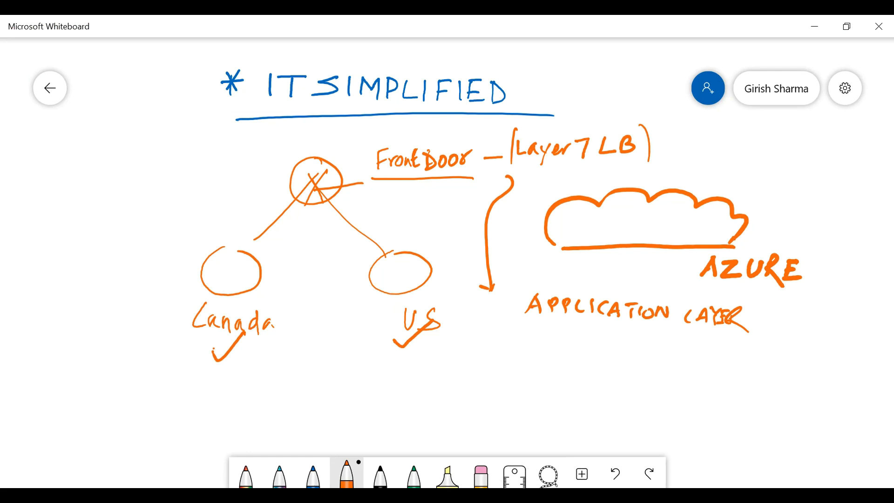
mouse_move(467, 494)
left_click(467, 438)
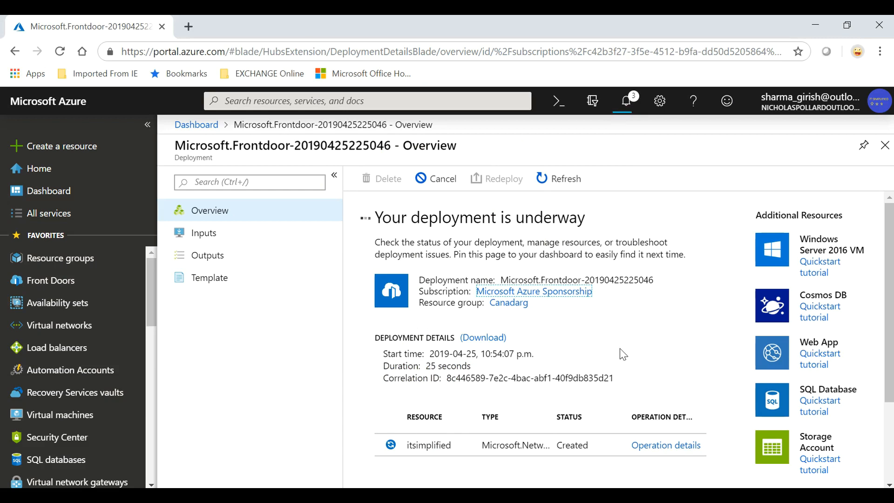
Check the deployment notifications and open the deployed itsimplified Front Door resource.
left_click(628, 99)
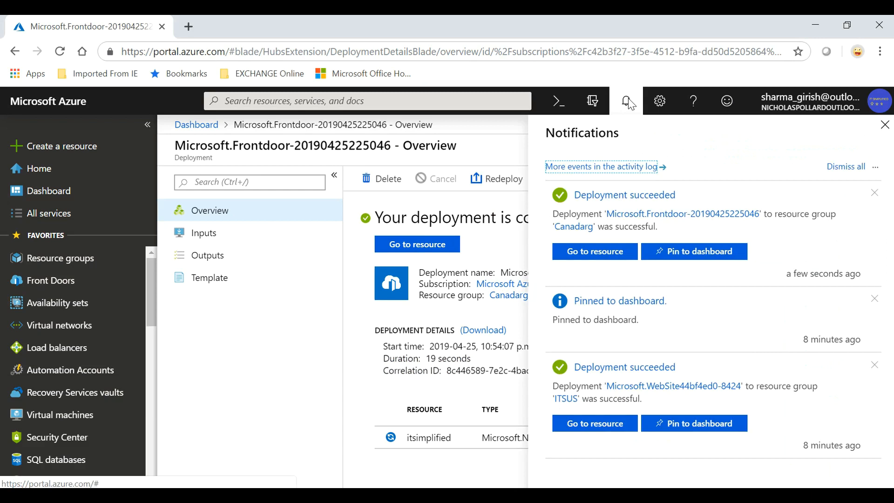
left_click(884, 125)
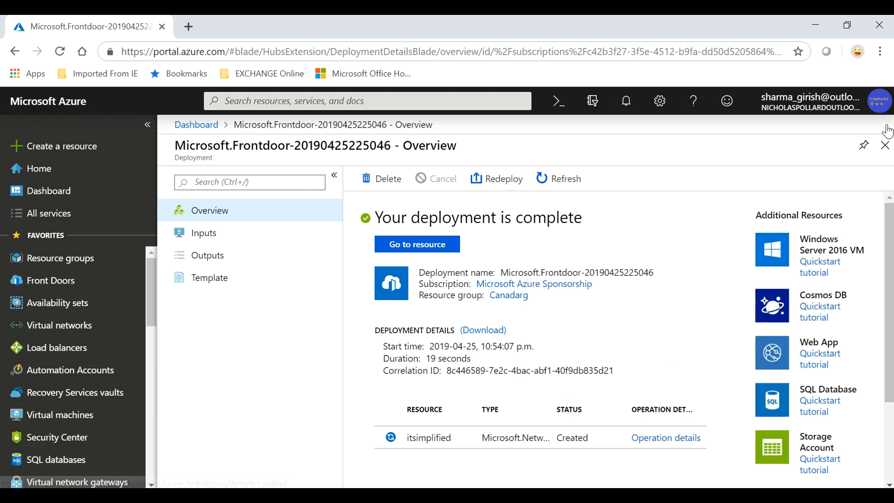
left_click(441, 249)
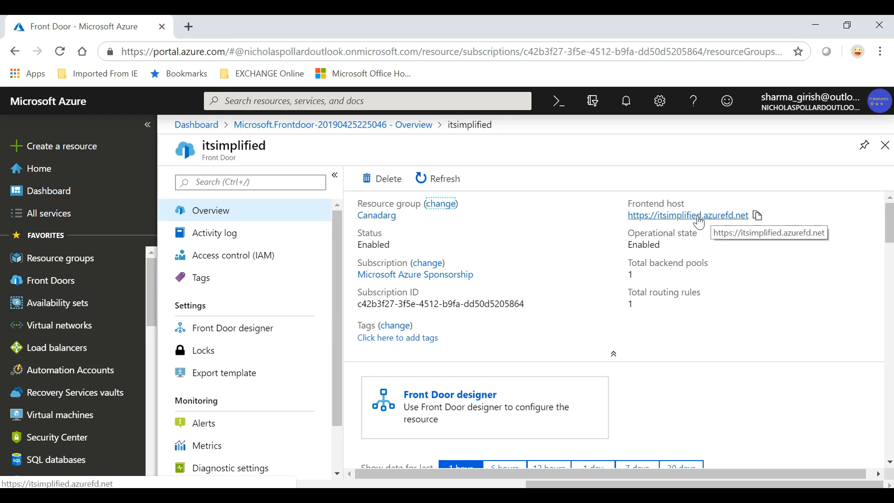
left_click(758, 217)
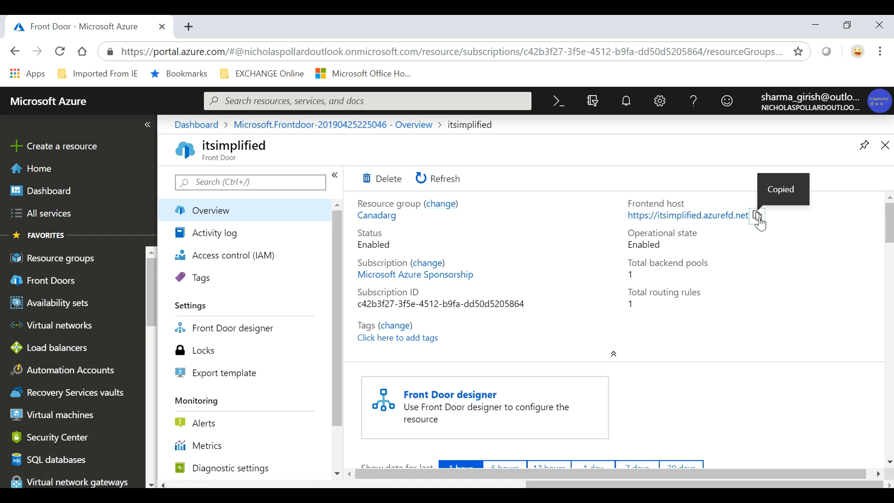
left_click(188, 26)
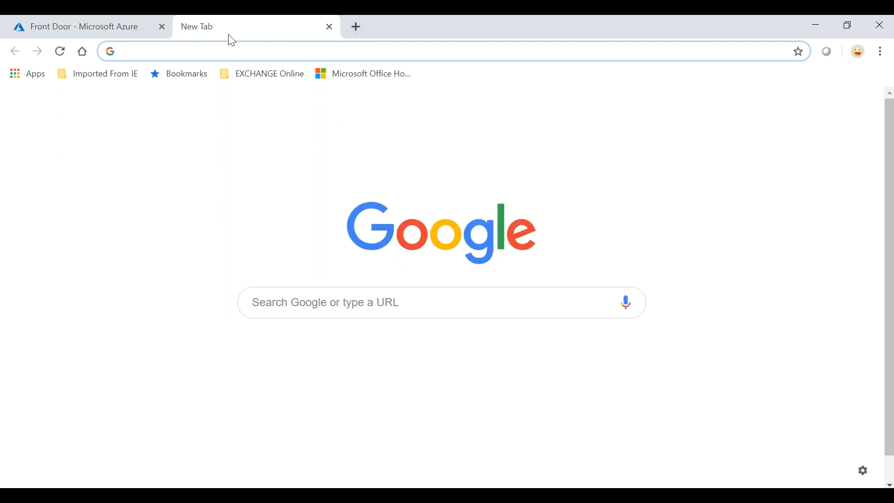
key("ctrl+v")
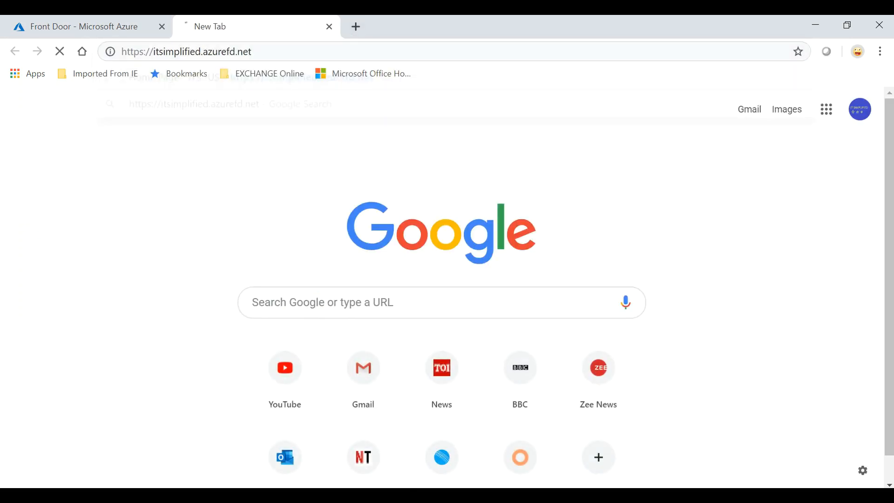
key("Return")
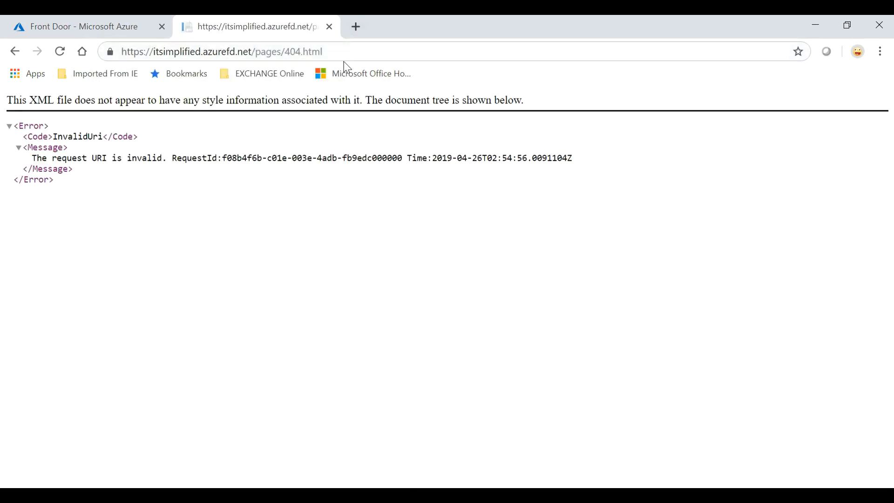
left_click(330, 27)
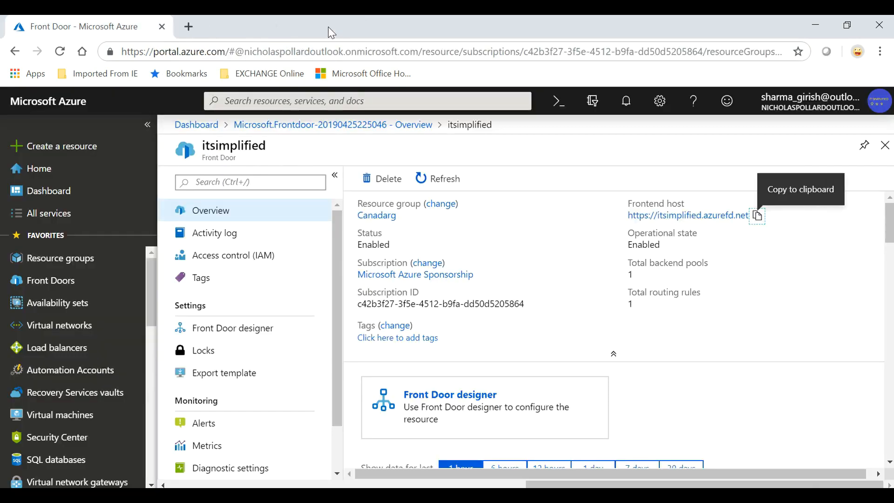
left_click(191, 28)
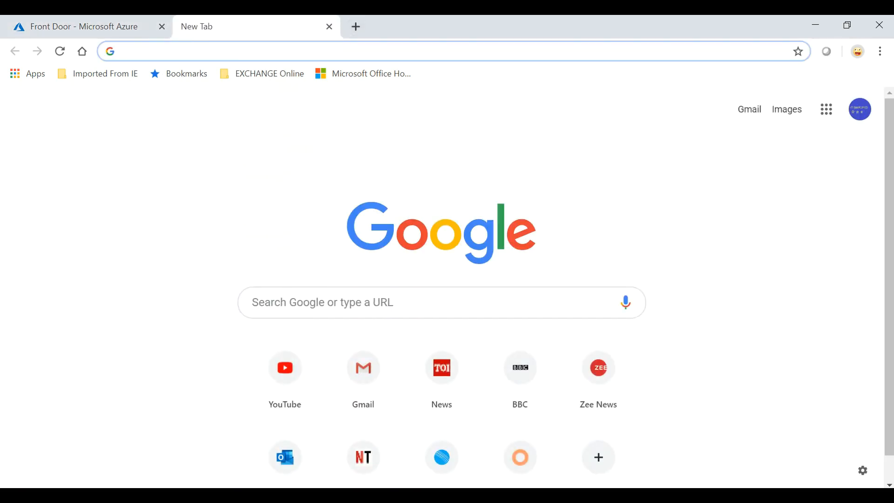
left_click(122, 28)
left_click(289, 52)
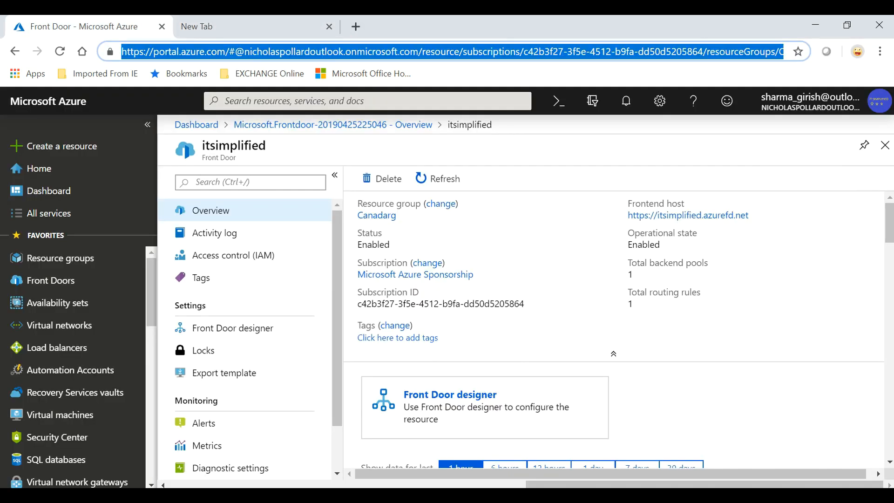
key("Return")
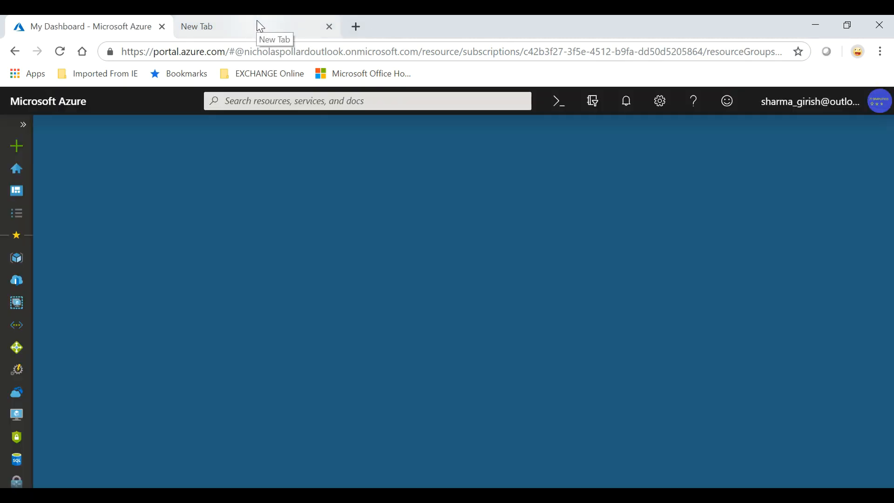
left_click(261, 26)
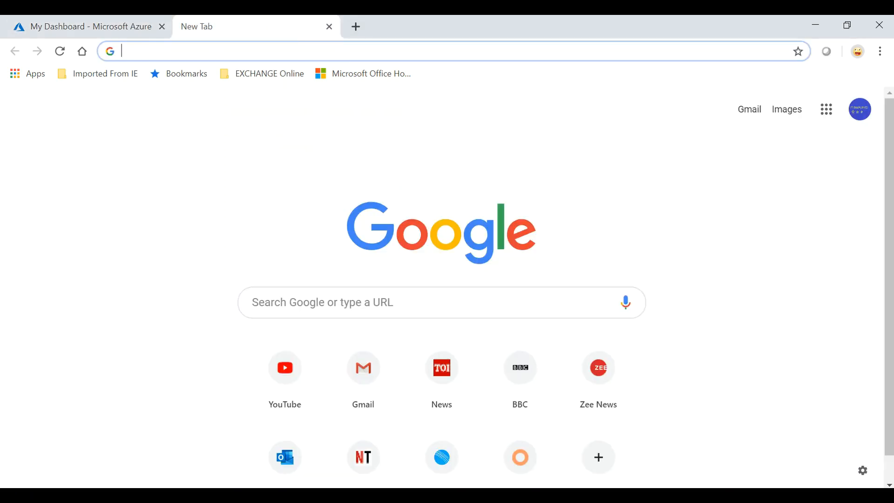
key("ctrl+v")
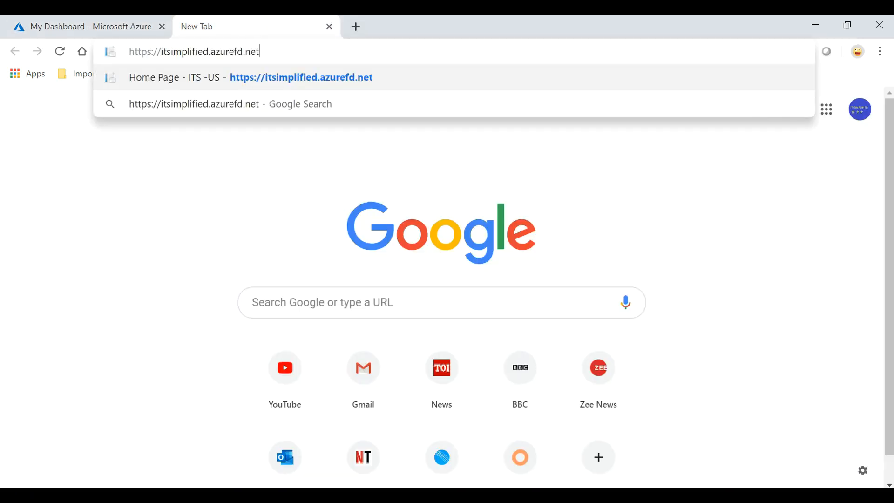
key("Return")
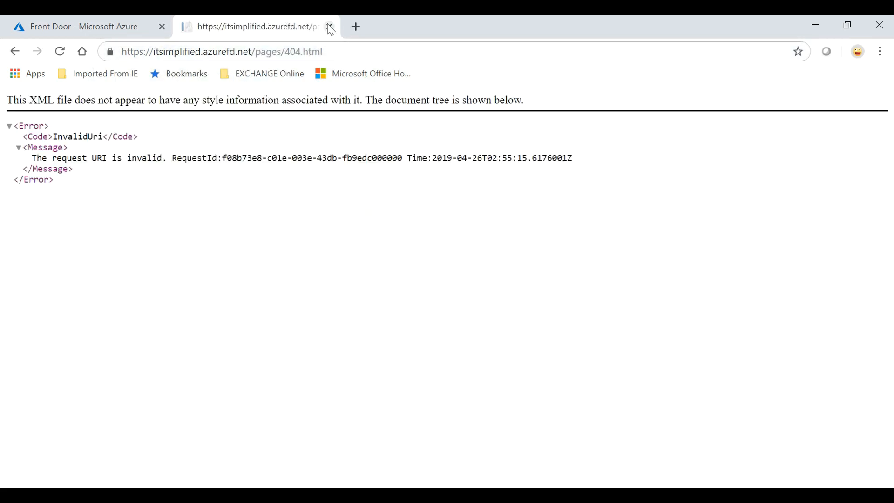
left_click(330, 27)
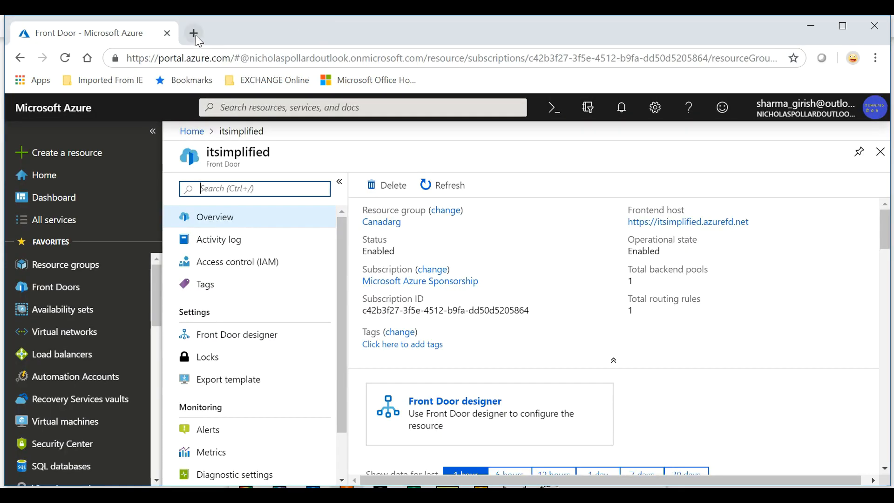
left_click(194, 33)
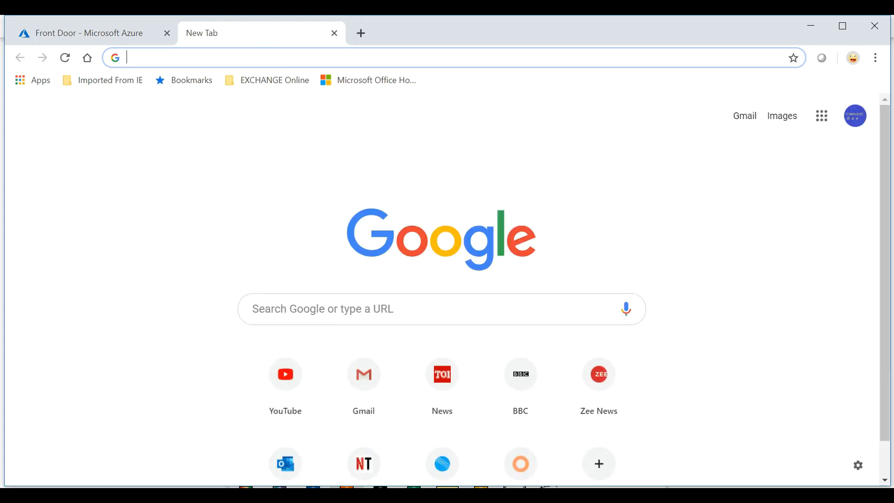
key("ctrl+v")
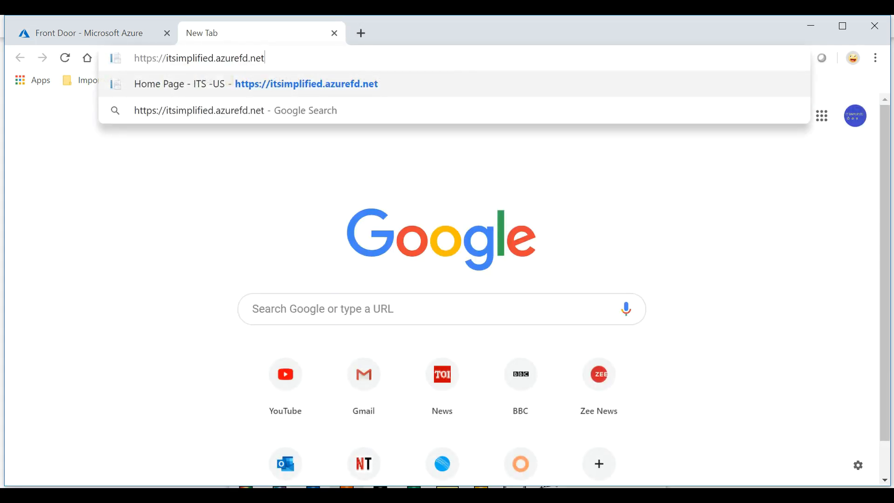
key("Return")
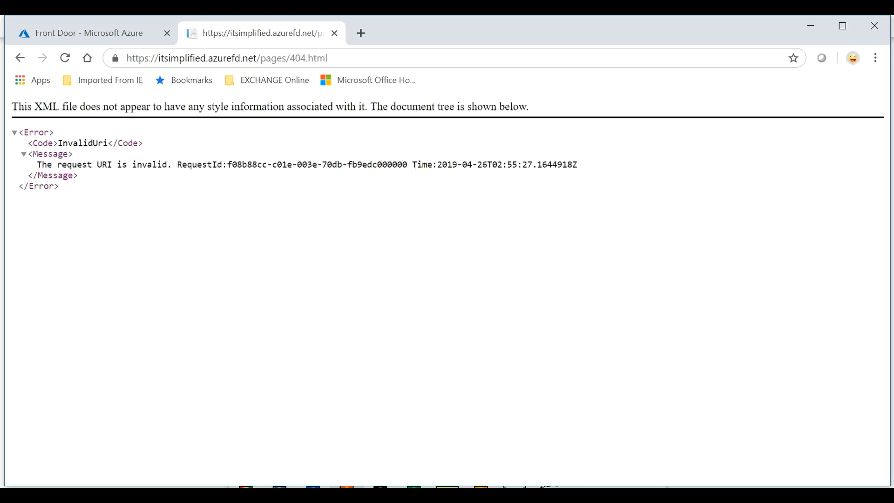
left_click(334, 33)
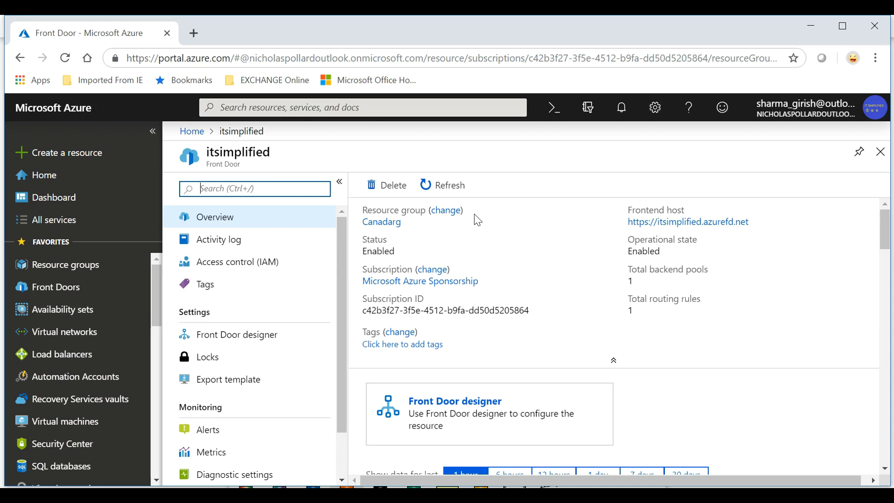
Go to the Azure portal dashboard and check the notifications.
left_click(74, 181)
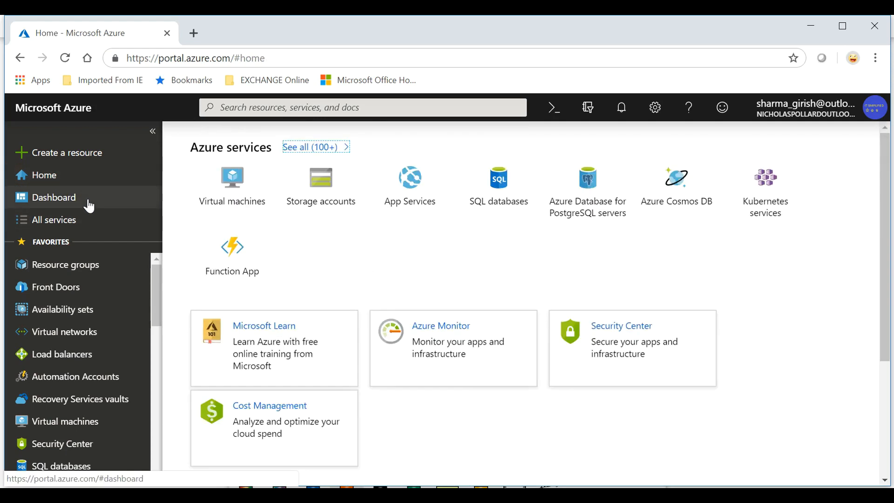
left_click(88, 204)
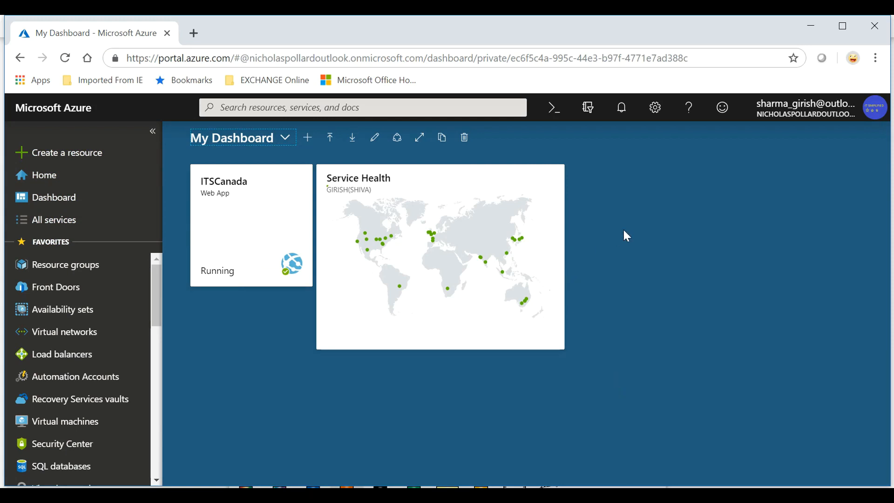
left_click(623, 111)
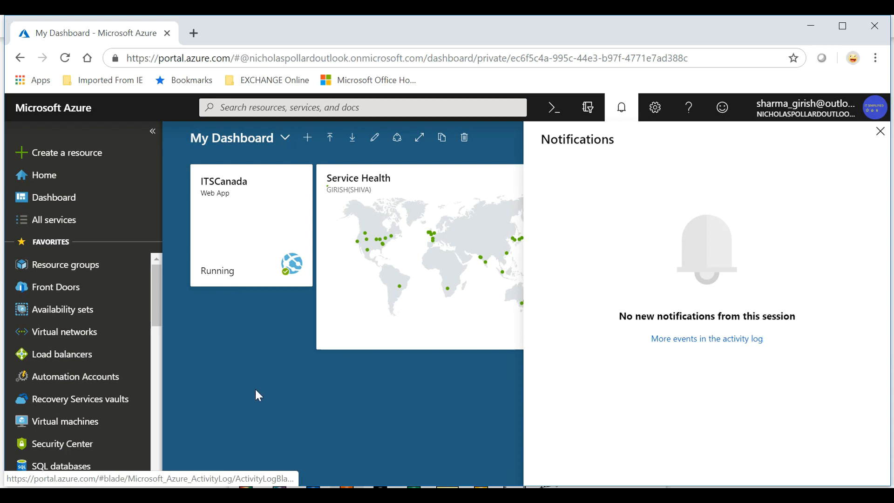
Close the notifications and view the subscription's resource groups.
left_click_drag(260, 391, 831, 187)
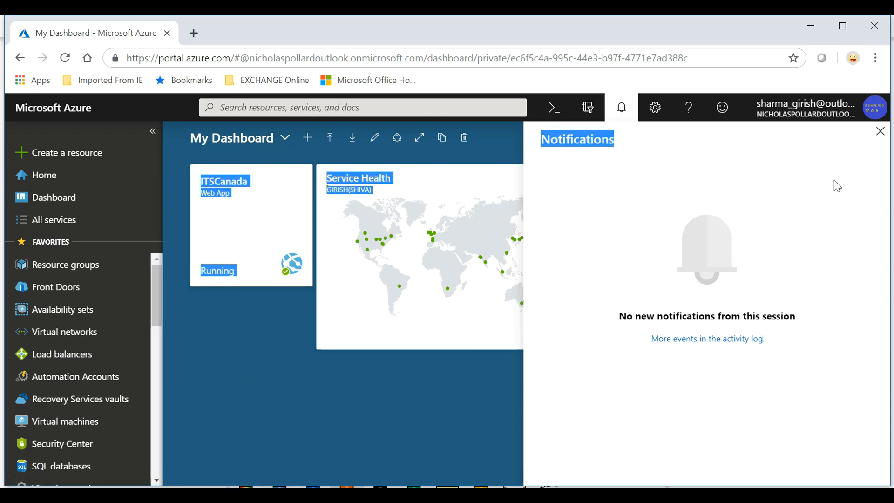
left_click(880, 131)
left_click(737, 317)
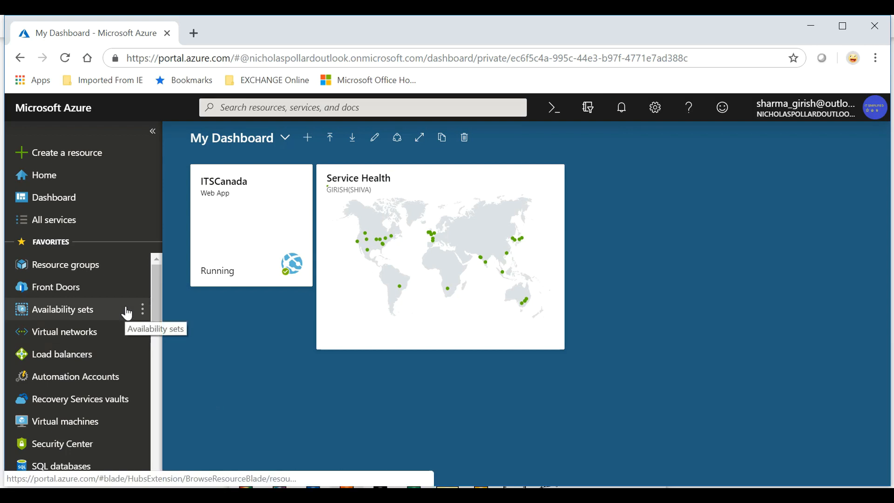
left_click(100, 273)
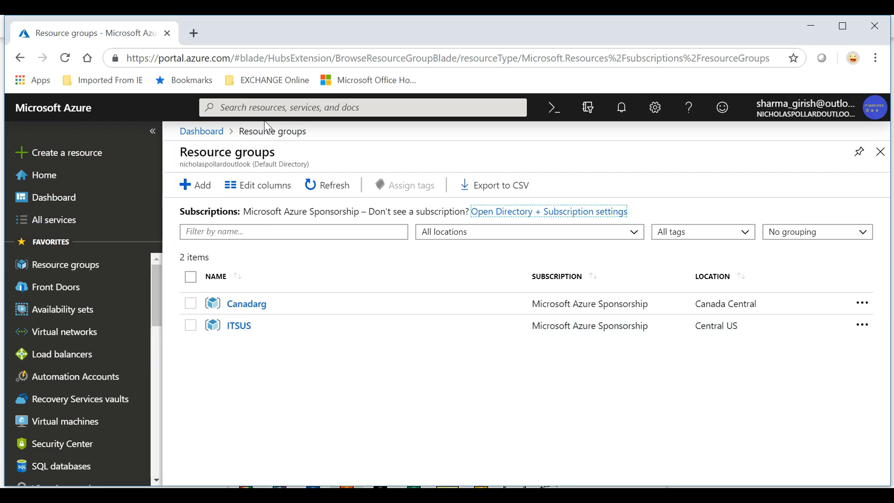
Find App Services by searching for "weba", pin the ITSUS web app to the dashboard, and check the dashboard.
left_click(289, 108)
type("weba")
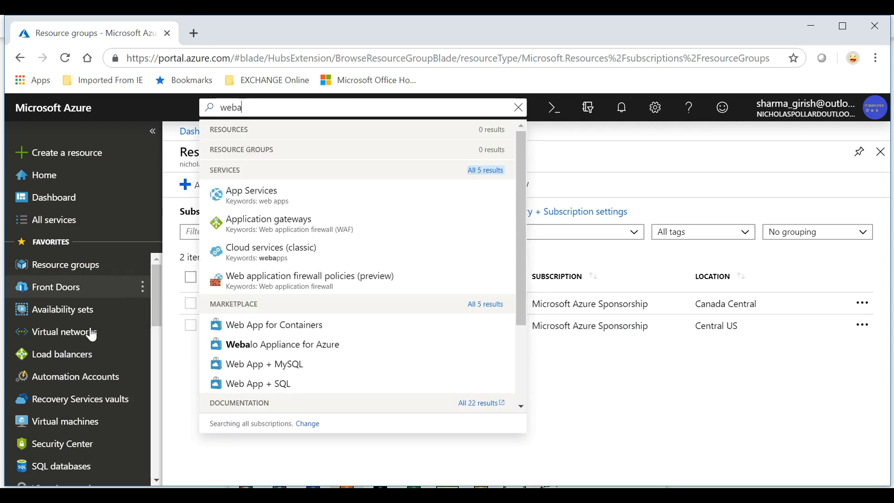
left_click(259, 193)
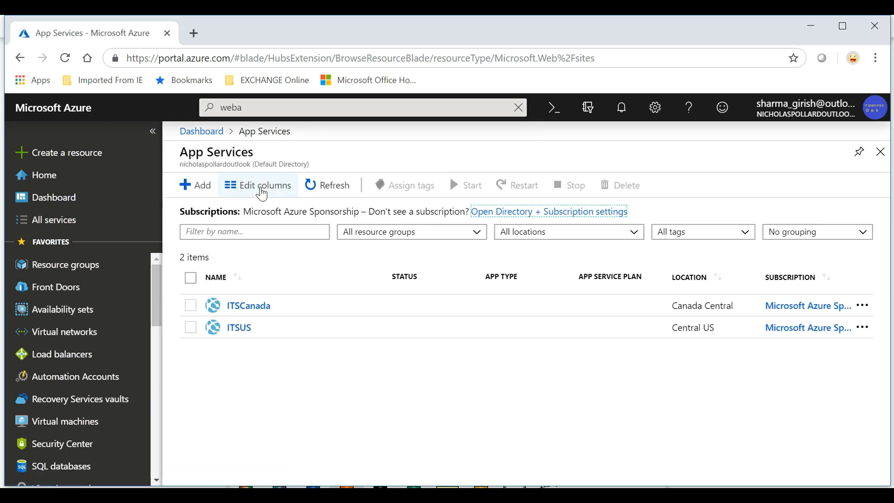
left_click(862, 328)
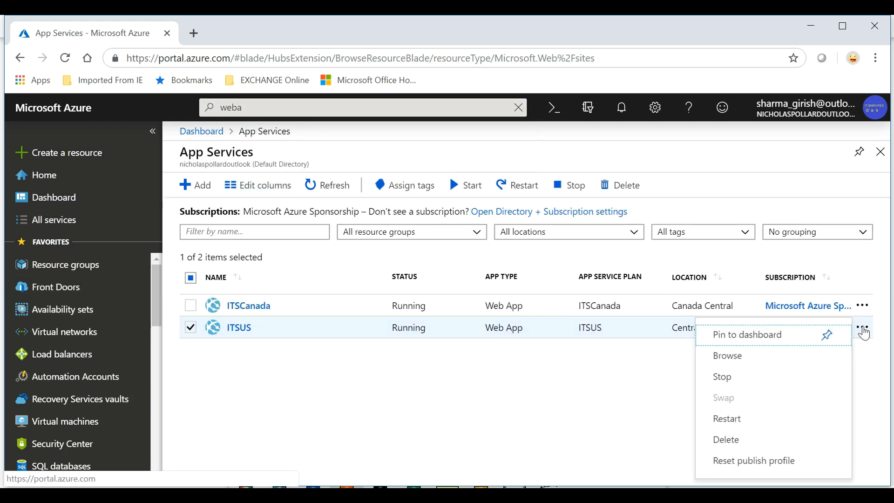
left_click(778, 337)
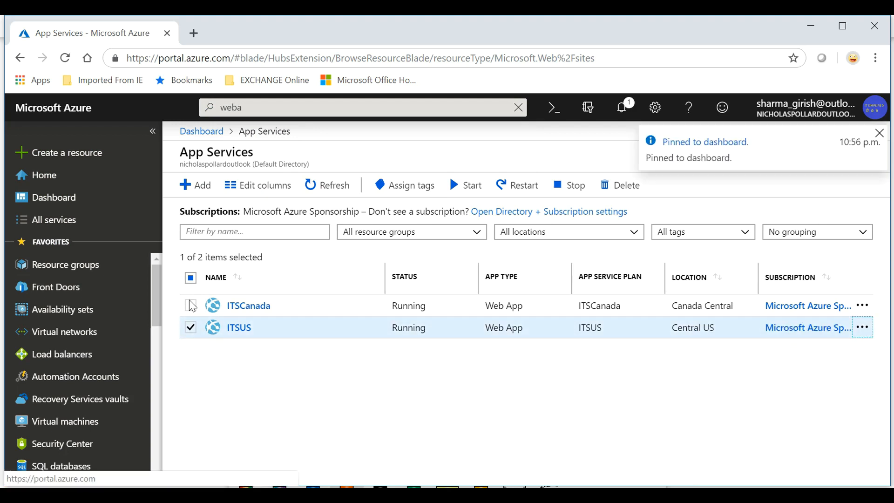
left_click(87, 200)
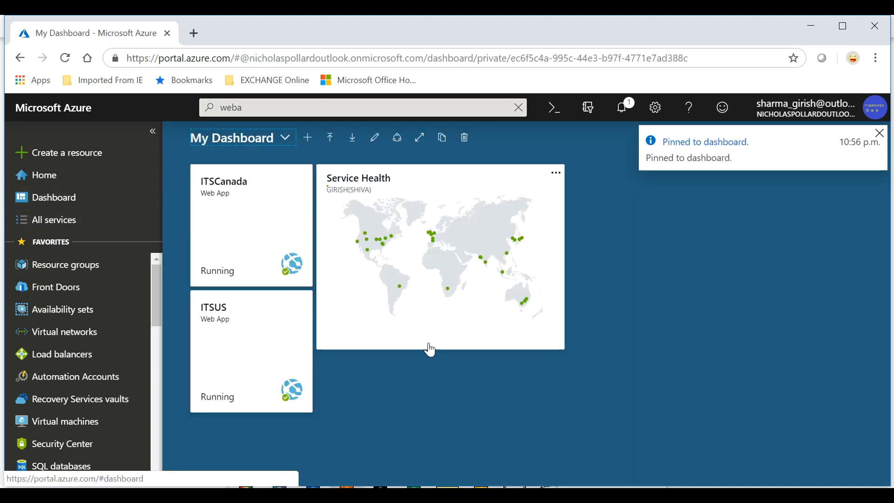
left_click(879, 134)
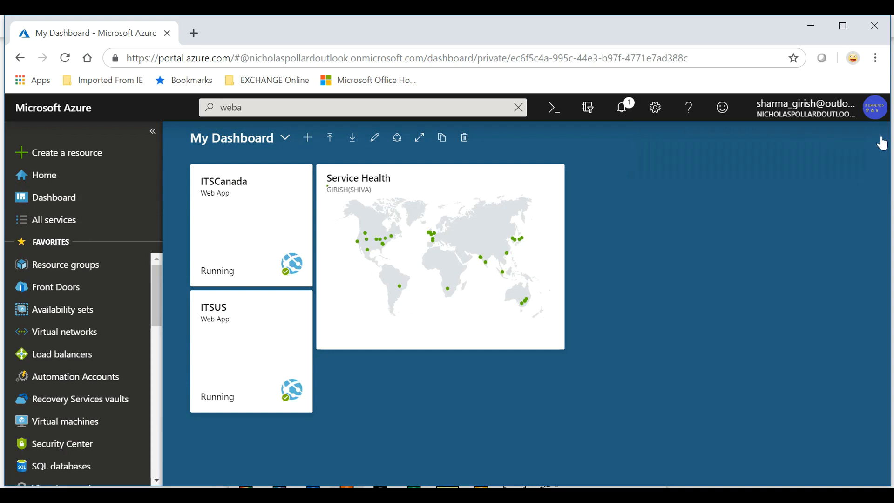
left_click(195, 33)
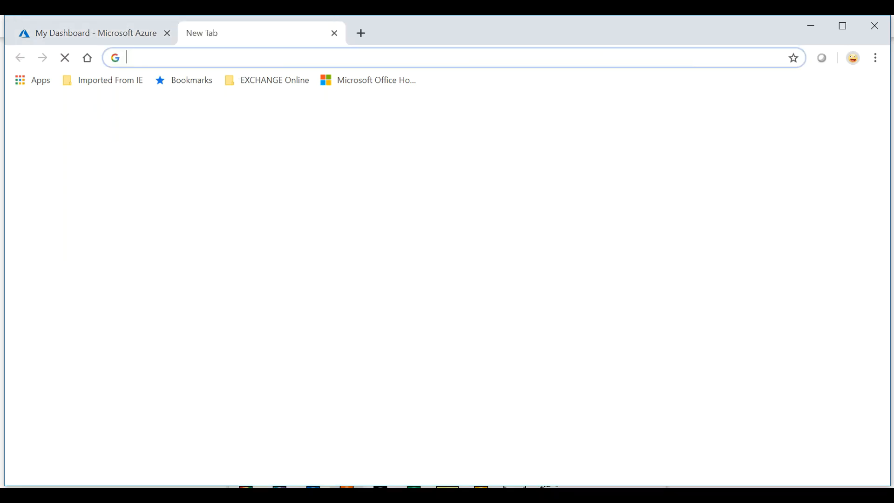
type("https://itsimplified.azurefd.net")
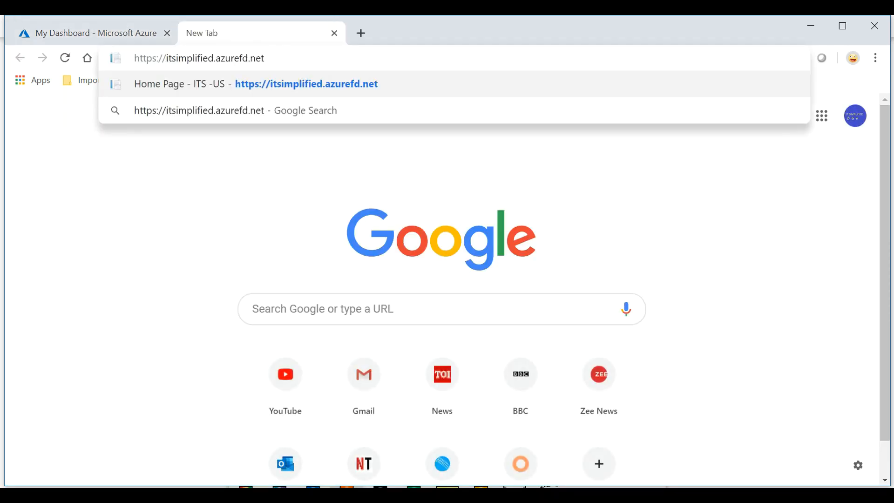
key("Return")
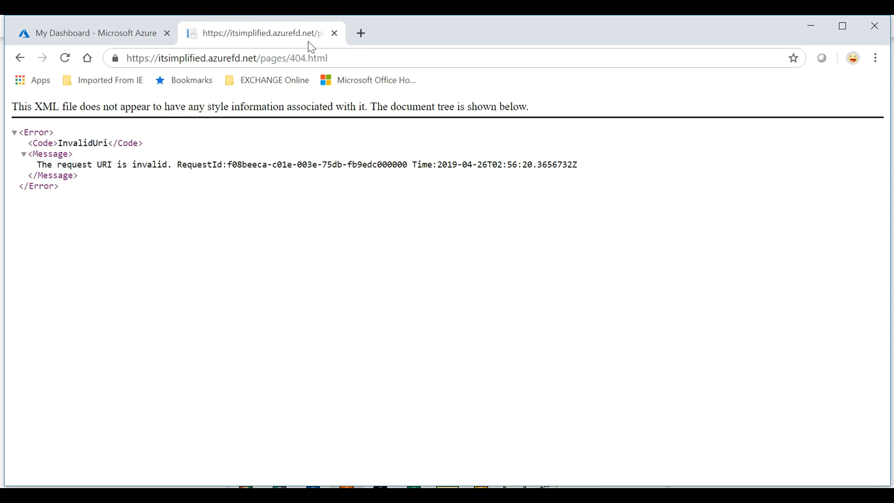
left_click(334, 33)
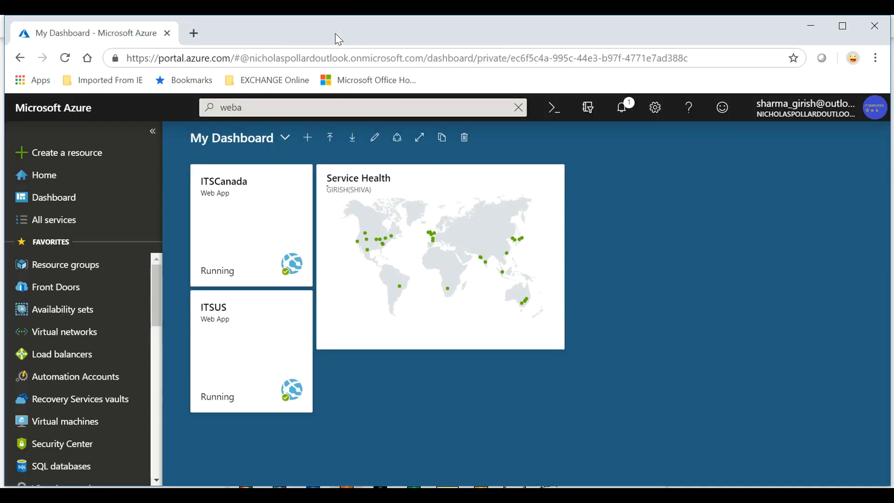
Open the itsimplified Front Door from the Front Doors list and copy its frontend host URL.
left_click(78, 292)
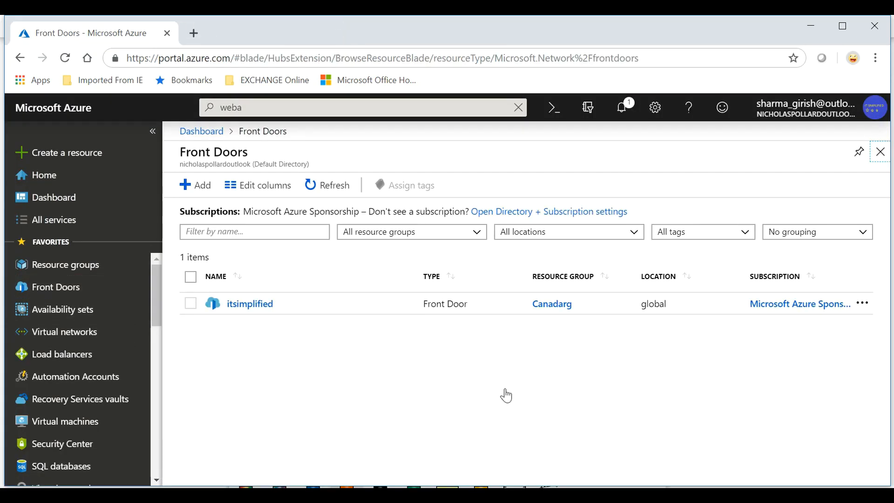
left_click(261, 305)
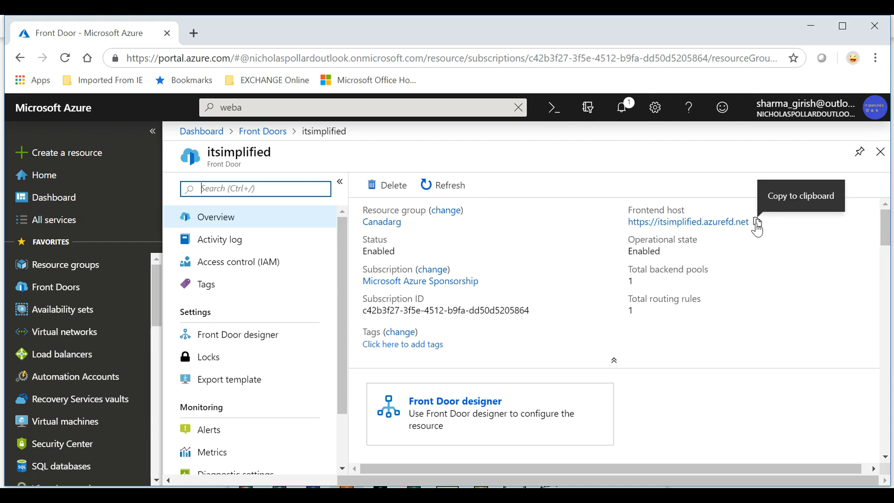
left_click(757, 224)
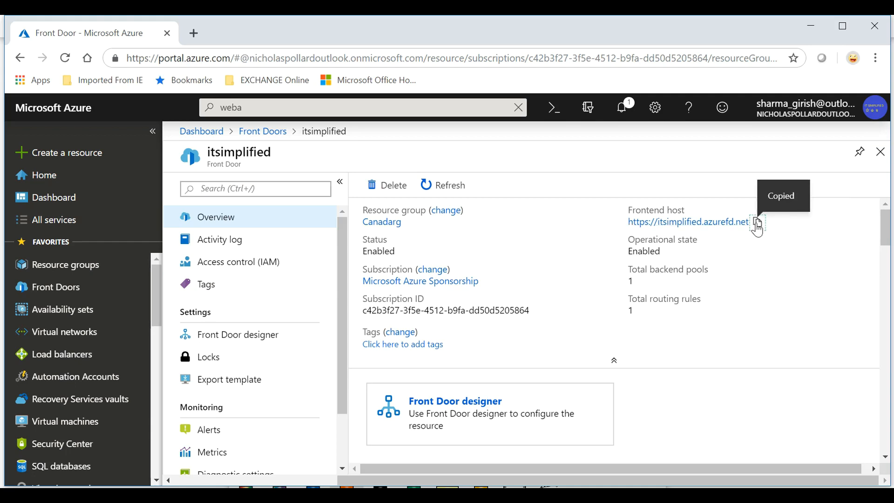
Load the copied frontend host URL in a new browser tab, closing the tab when done.
left_click(194, 34)
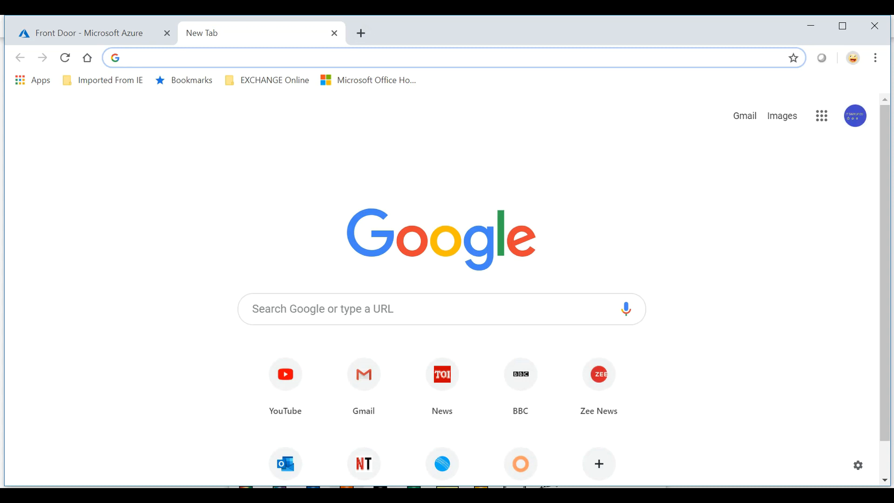
key("ctrl+v")
key("Return")
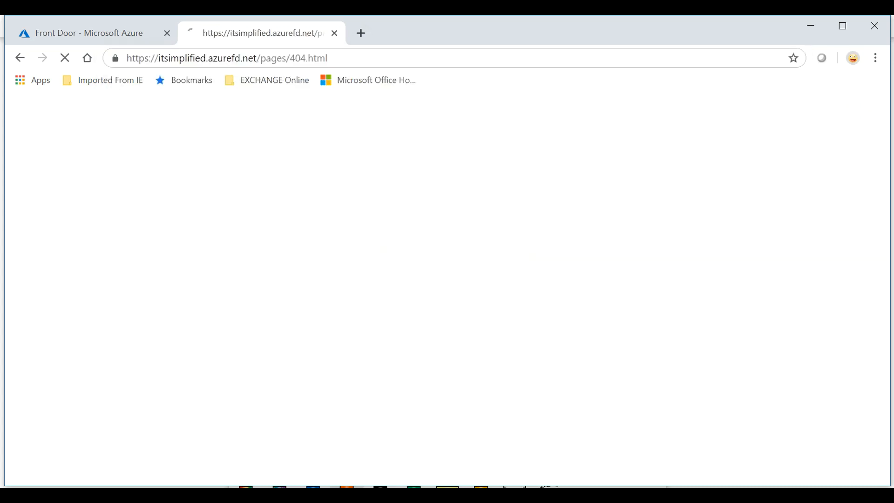
left_click(334, 33)
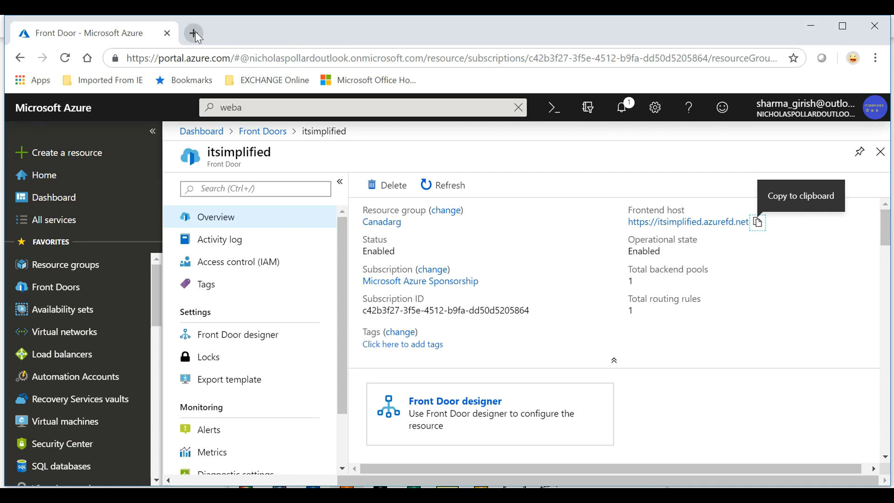
Open a blank browser tab, return to the itsimplified Front Door overview, and check the portal notifications.
left_click(195, 33)
left_click(139, 35)
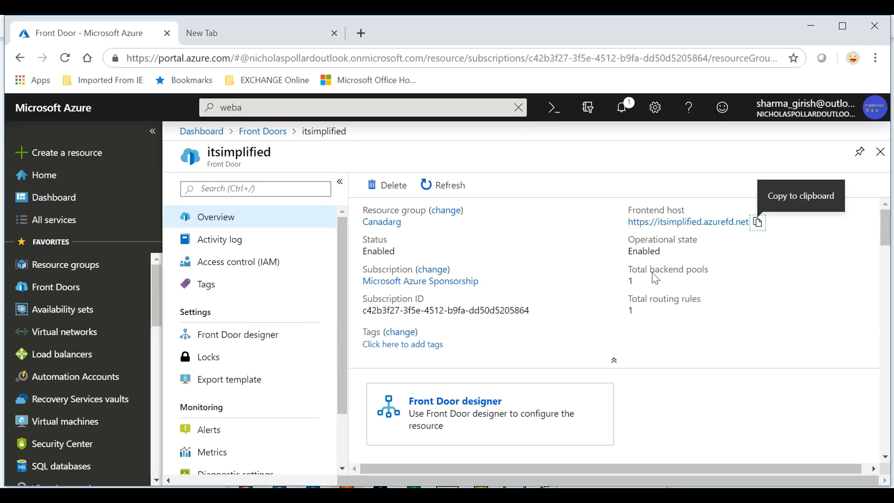
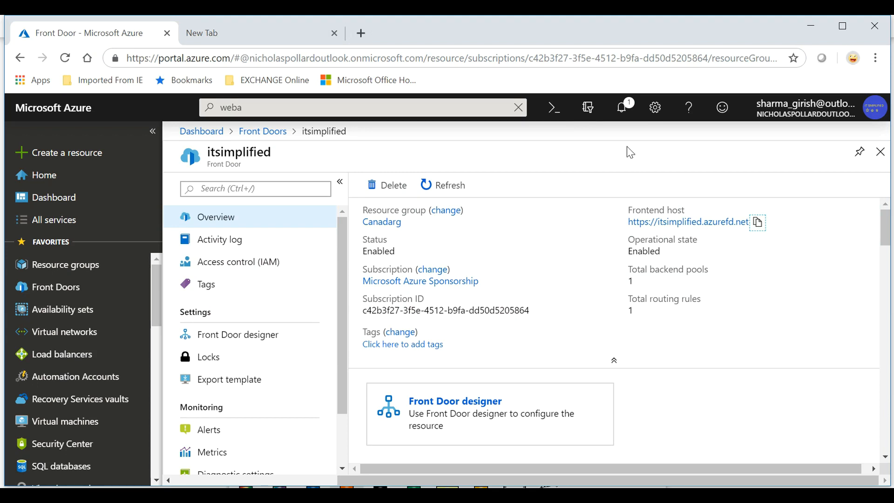
left_click(622, 108)
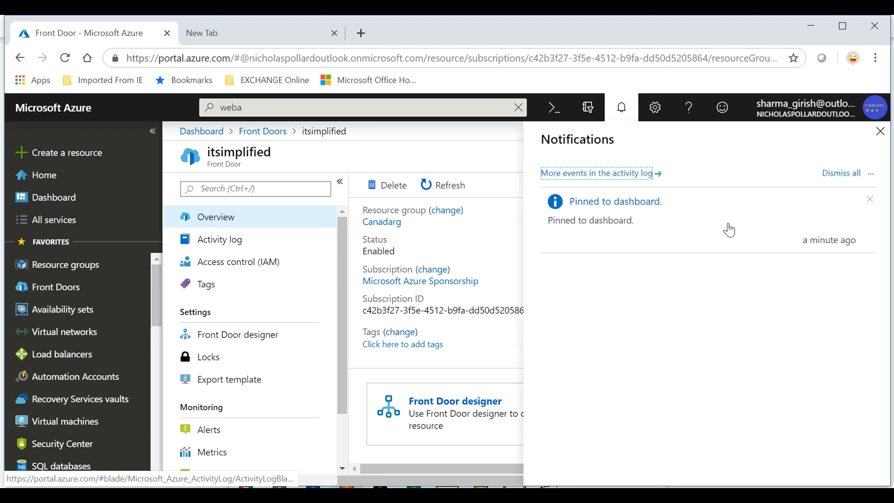
left_click(879, 131)
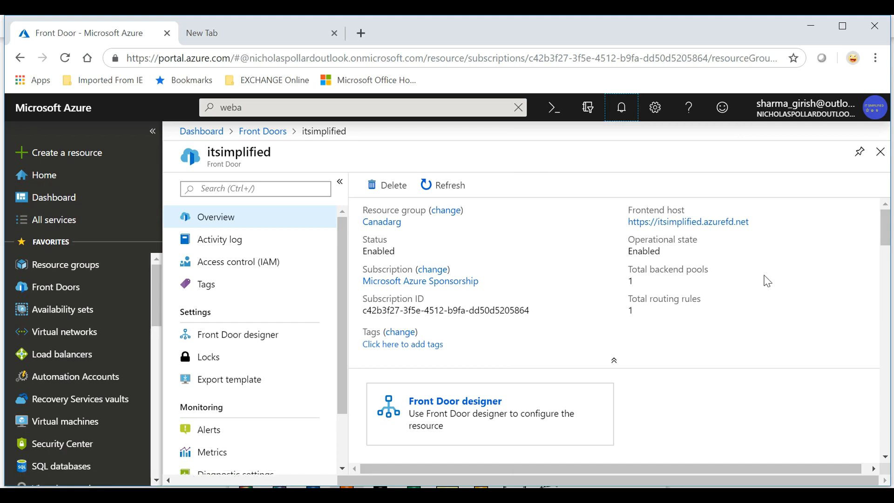
left_click(272, 32)
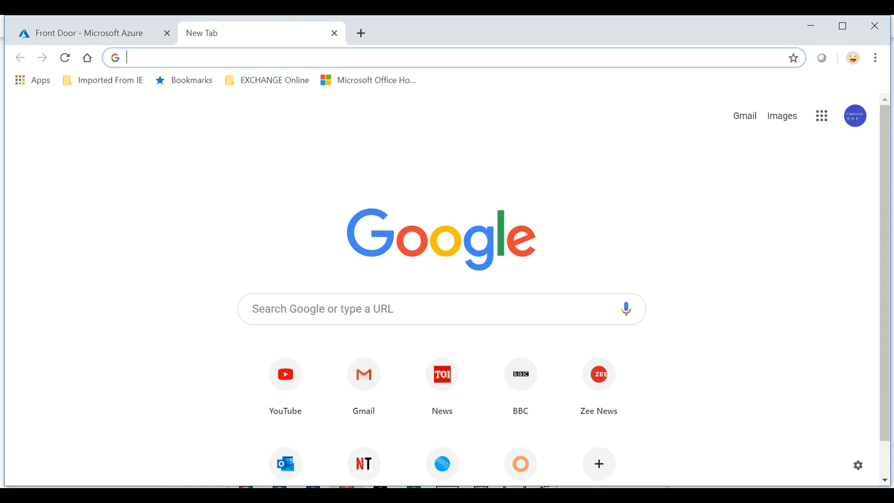
type("https://itsimplified.azurefd.net")
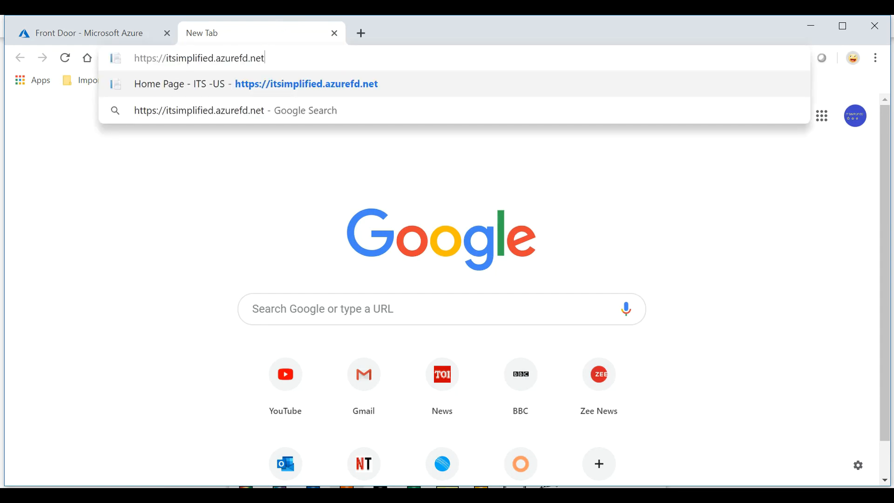
key("Return")
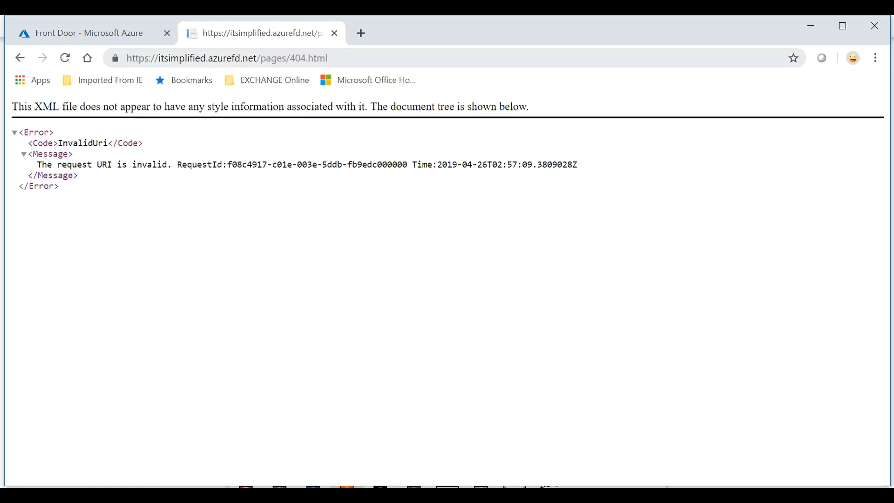
left_click(334, 33)
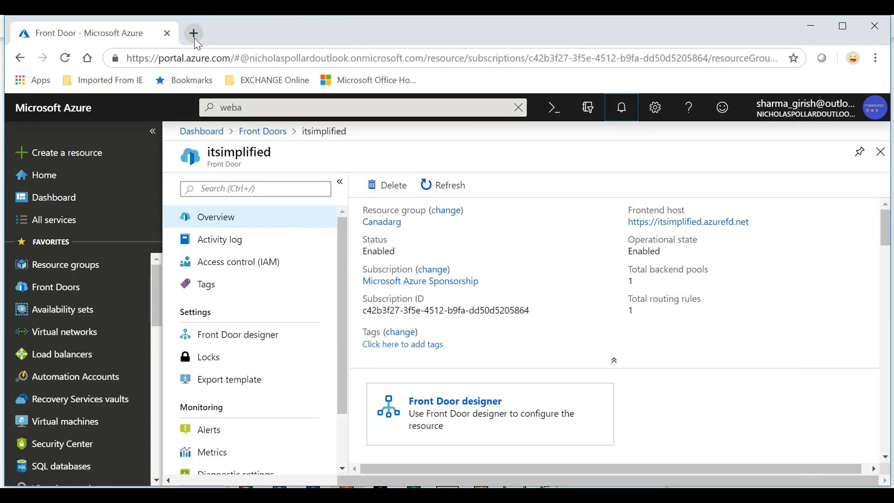
left_click(72, 197)
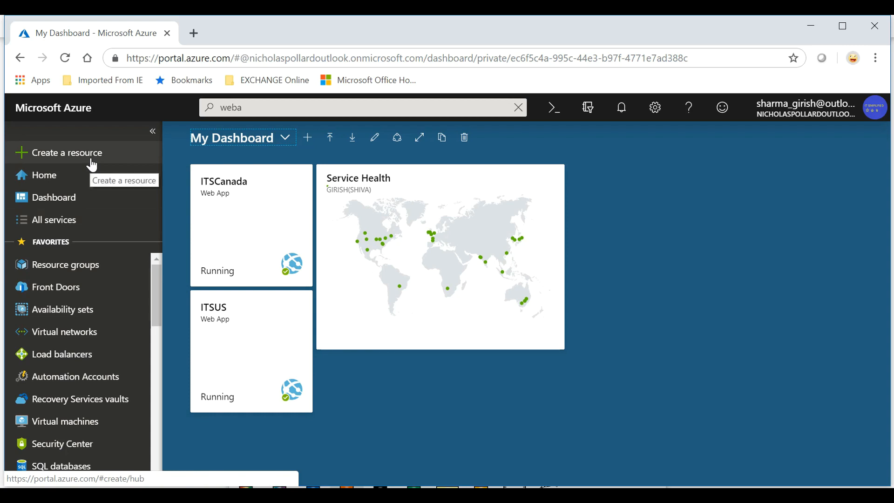
left_click(65, 176)
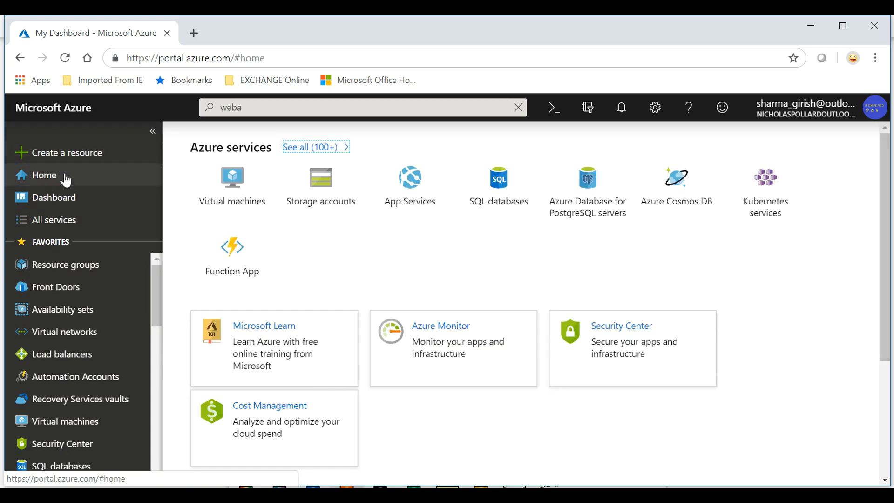
left_click(194, 34)
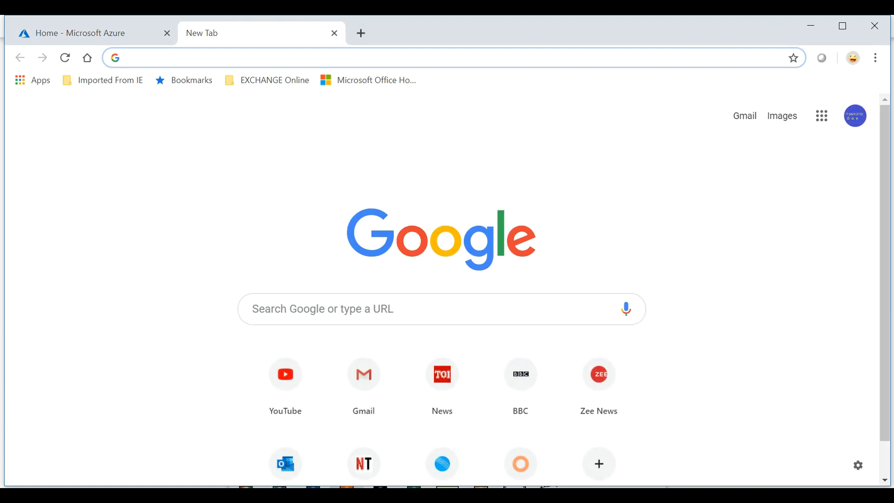
type("https://itsimplified.azurefd.net")
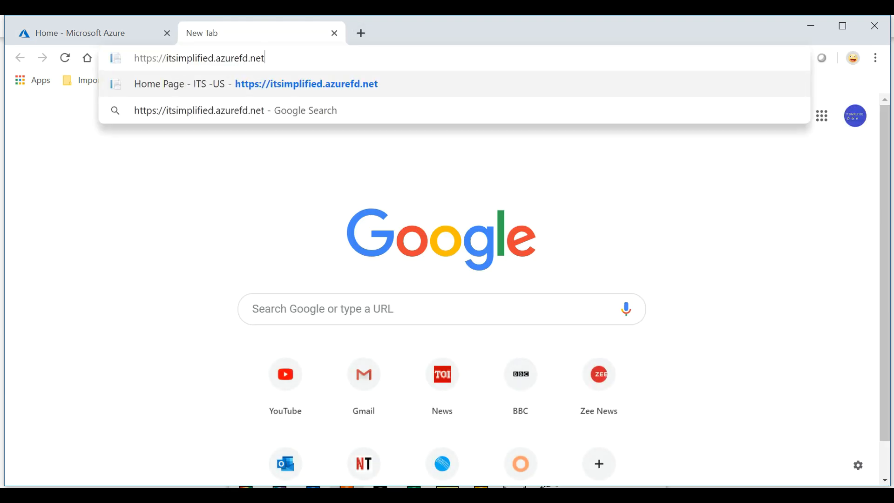
key("Return")
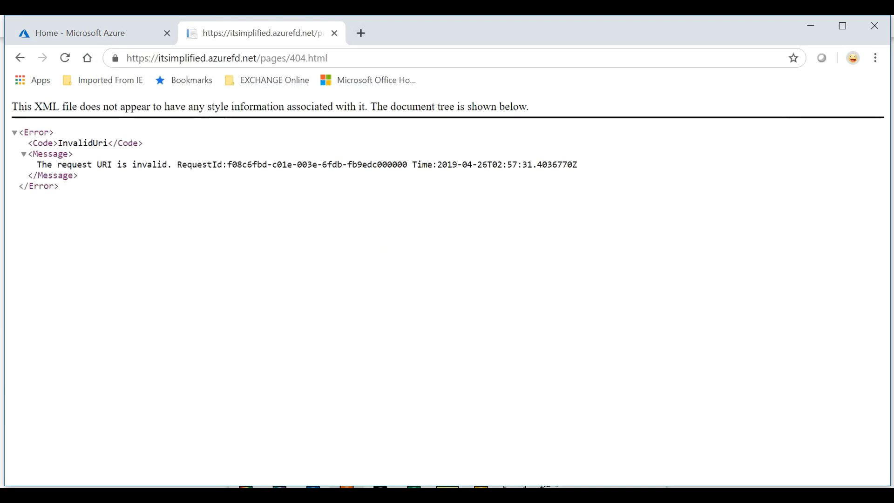
left_click(334, 33)
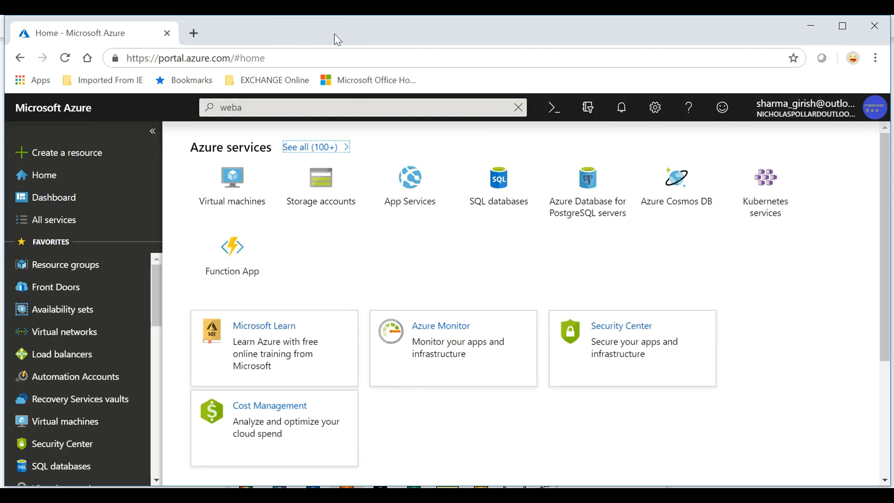
Reopen the overview of the itsimplified Front Door from the Front Doors list.
left_click(76, 295)
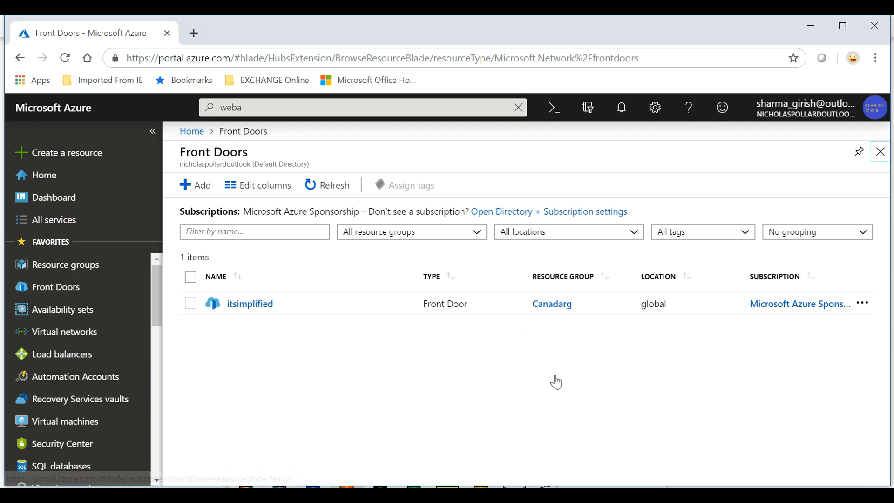
left_click(264, 309)
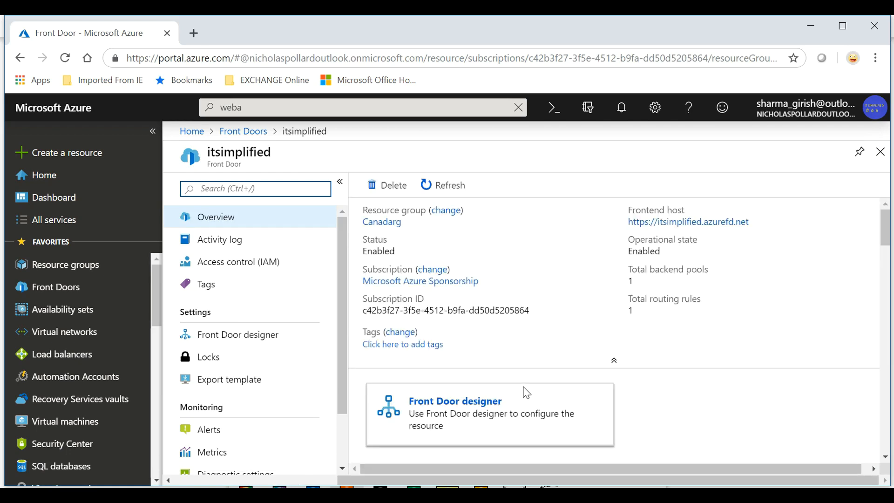
Check the available metrics for the itsimplified Front Door, and open its Alerts page.
scroll(700, 408, "down", 1)
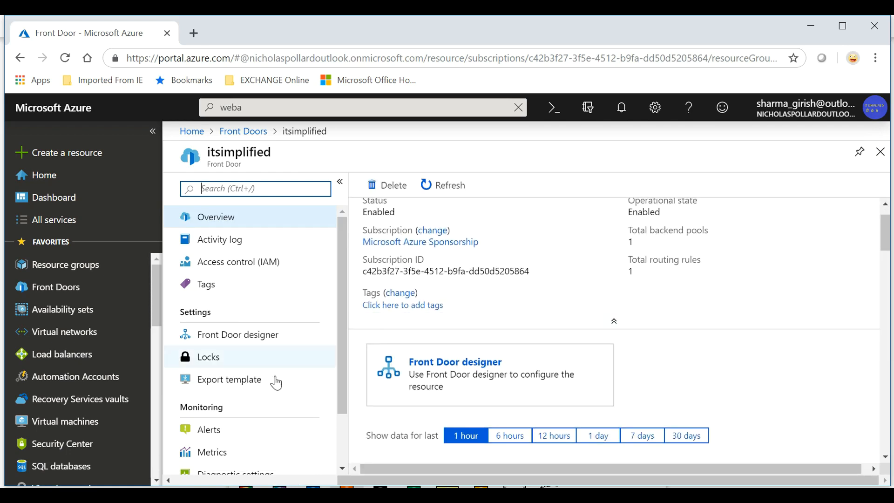
scroll(275, 381, "down", 1)
scroll(275, 381, "up", 1)
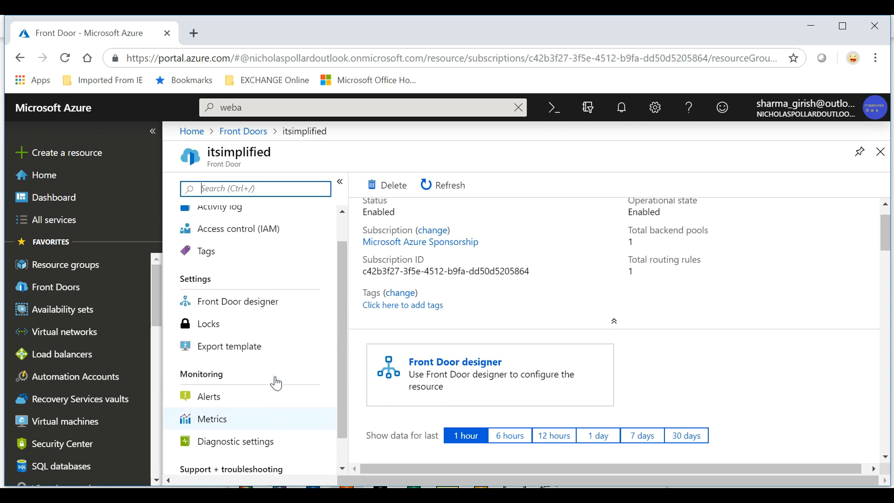
left_click(227, 425)
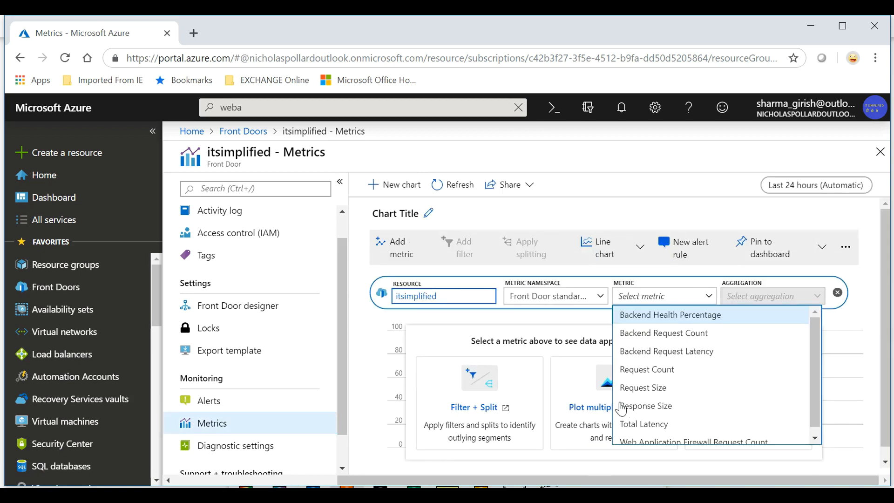
left_click(599, 184)
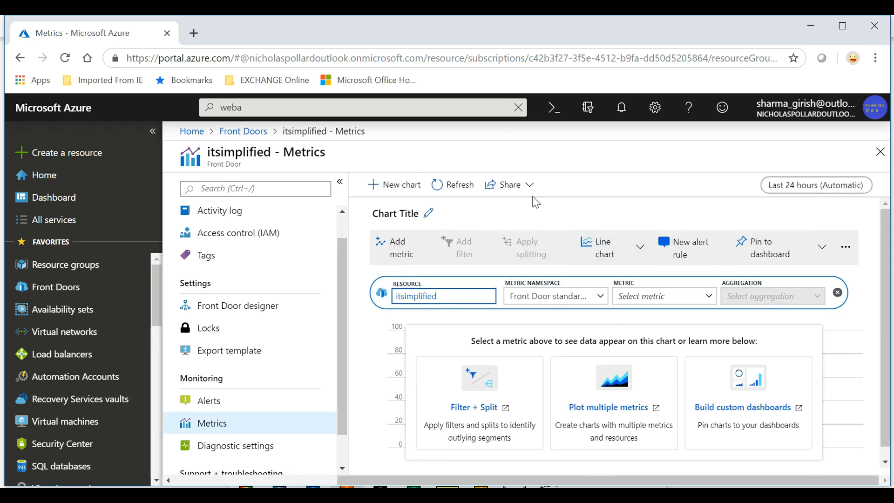
left_click(261, 405)
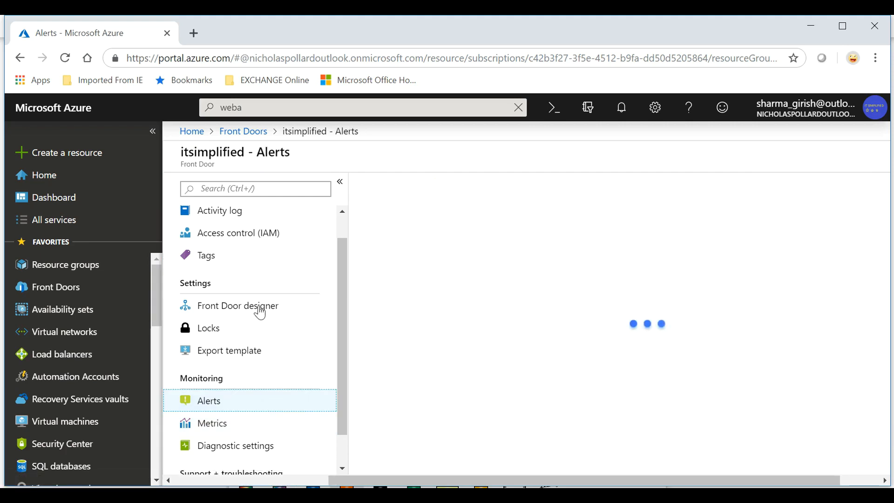
Review the frontend host, backend pool and routing rule in the Front Door designer, and return to the itsimplified overview.
left_click(261, 313)
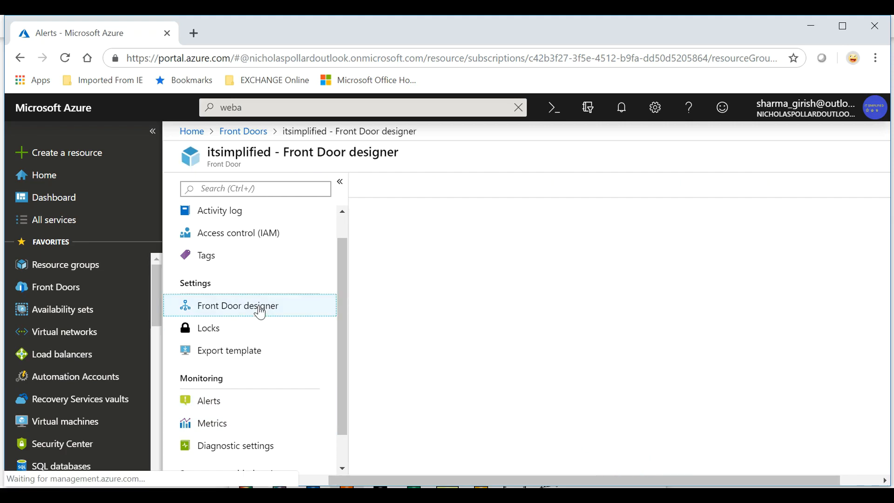
scroll(252, 279, "up", 1)
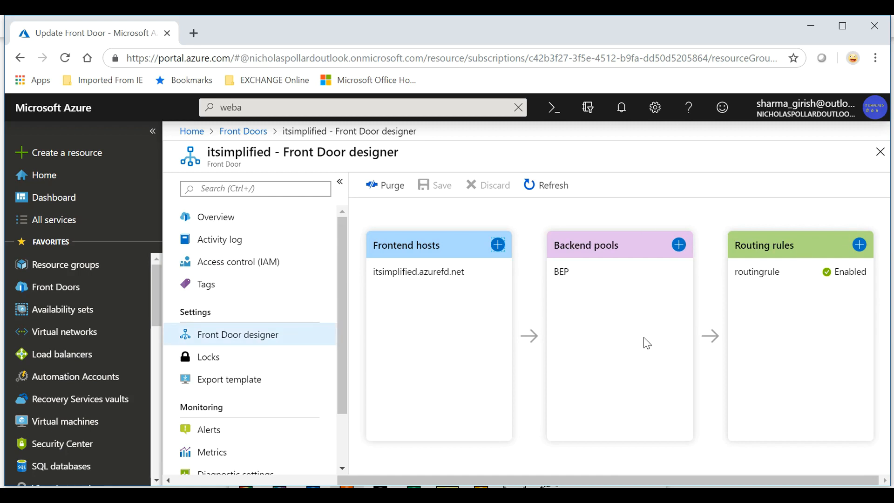
left_click(227, 223)
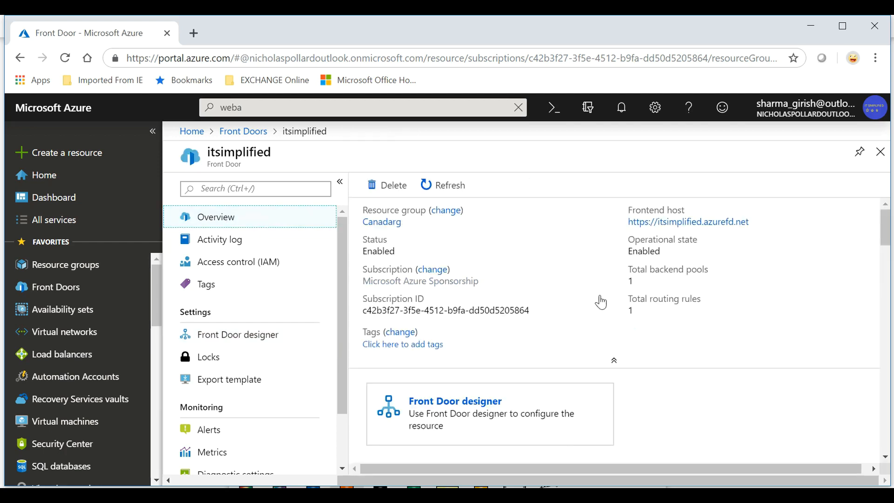
left_click(194, 33)
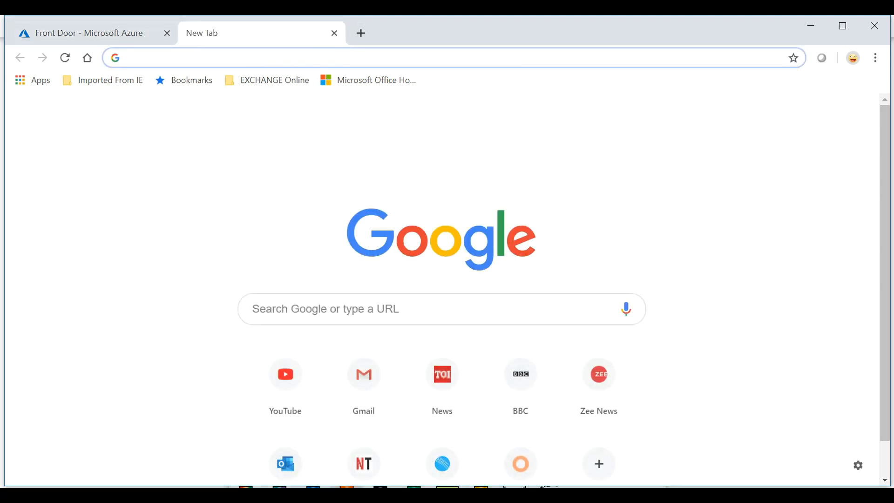
type("https://itsimplified.azurefd.net")
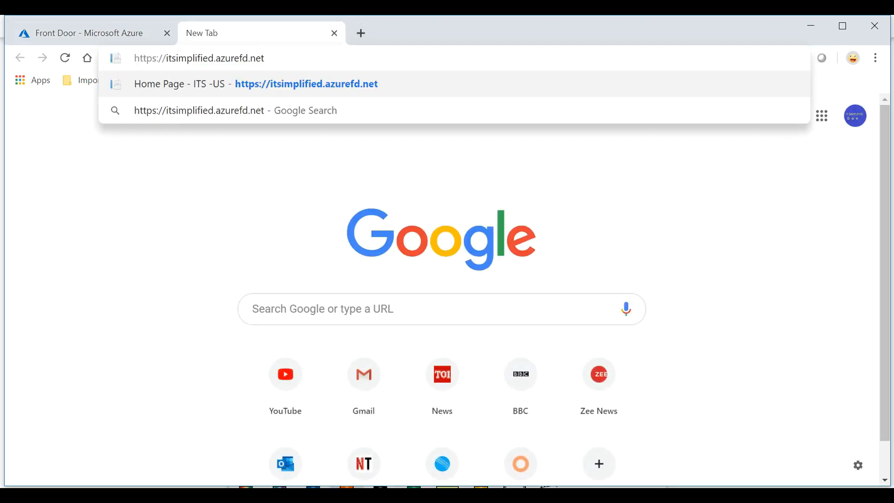
key("Return")
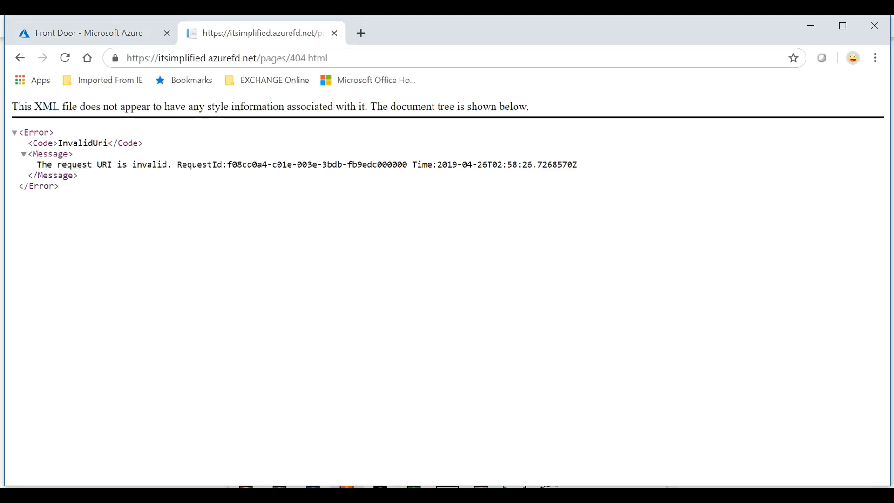
left_click(334, 34)
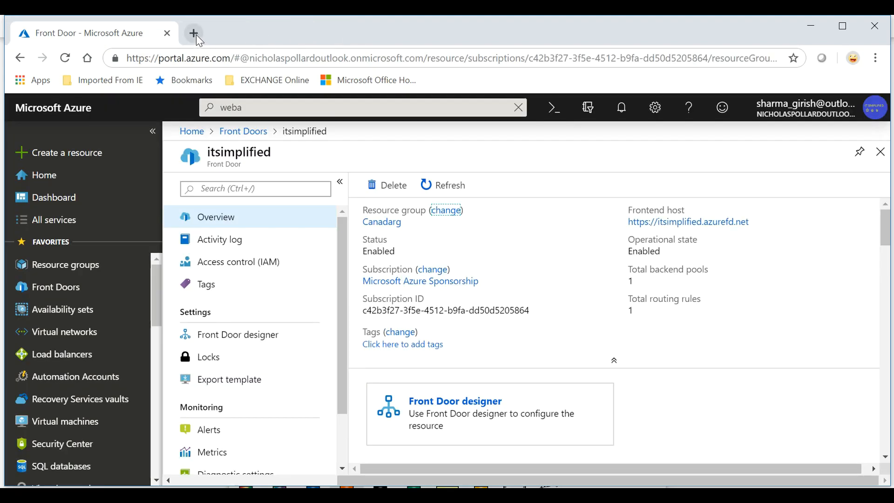
left_click(196, 35)
type("https://itsimplified.azurefd.net")
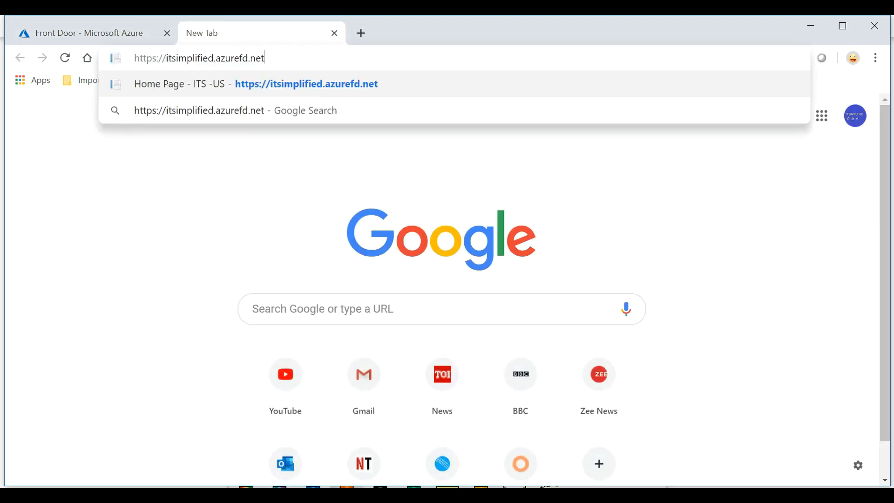
key("Return")
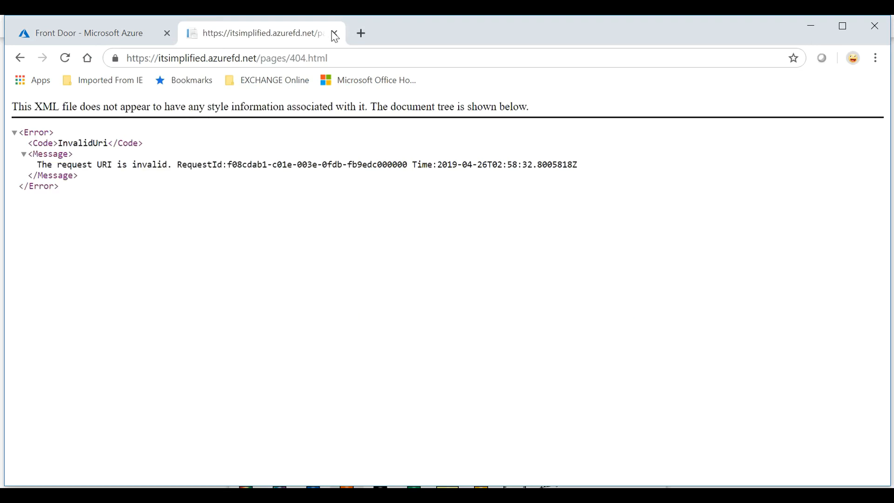
left_click(361, 32)
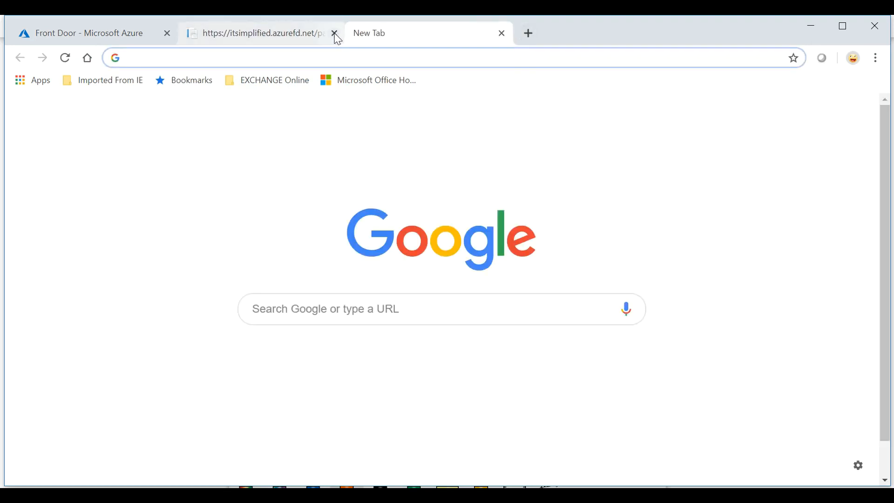
left_click(334, 33)
type("https://itsimplified.azurefd.net")
key("Return")
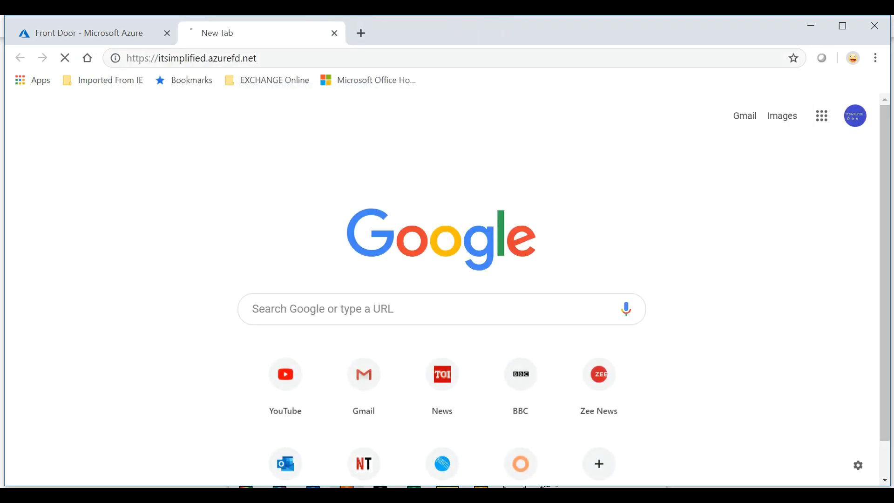
left_click(335, 33)
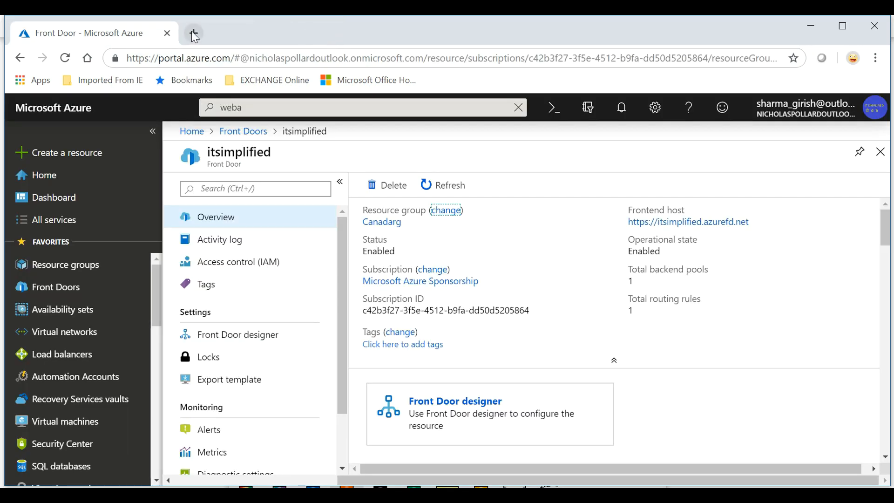
left_click(193, 34)
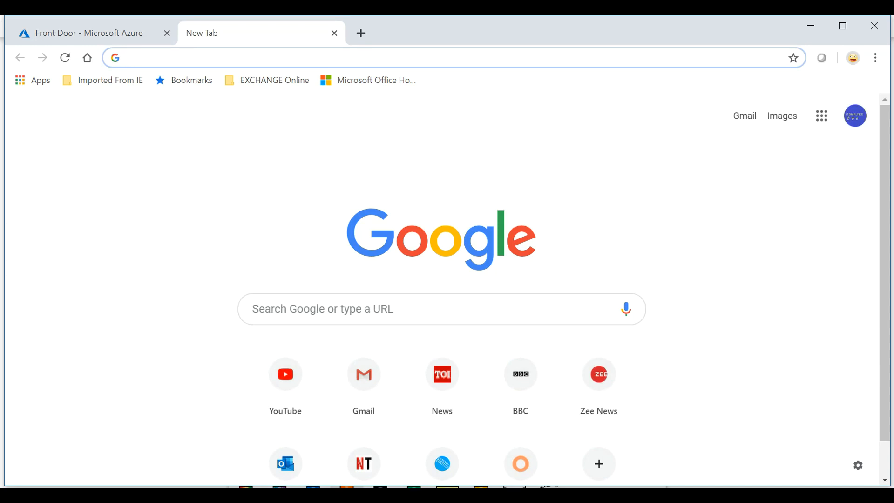
type("https://itsimplified.azurefd.net")
key("Return")
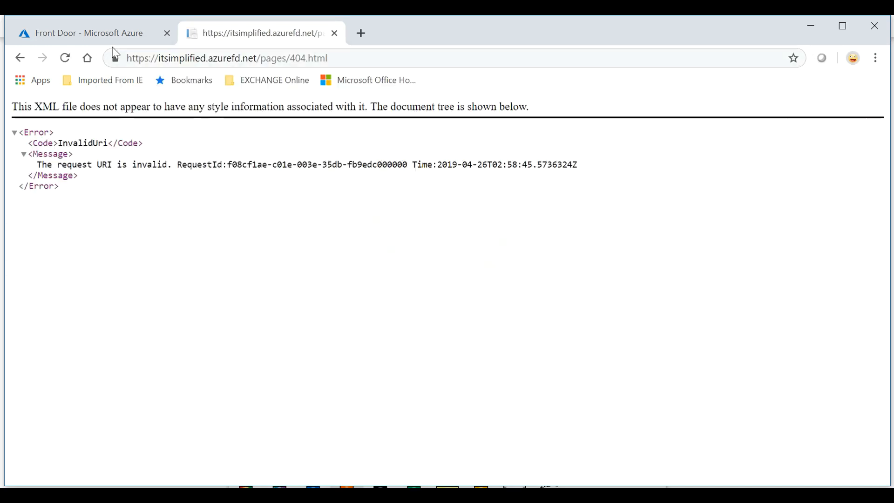
left_click(88, 39)
left_click(58, 198)
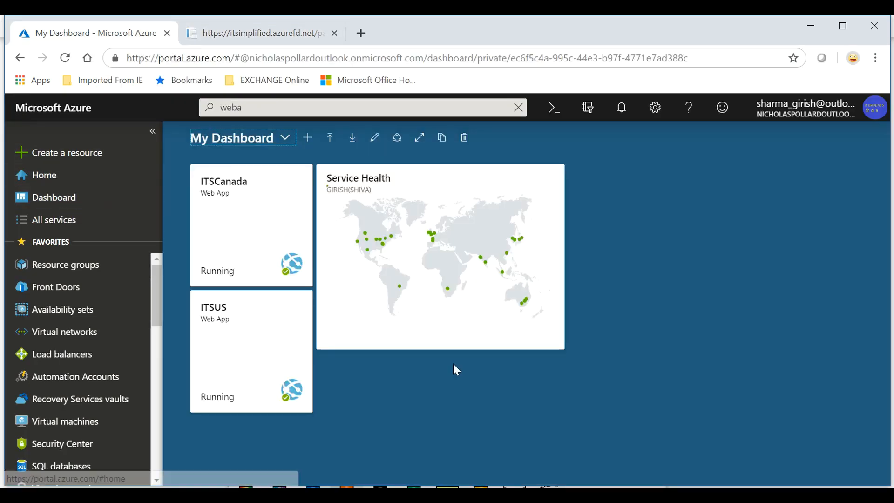
left_click(291, 34)
left_click(335, 33)
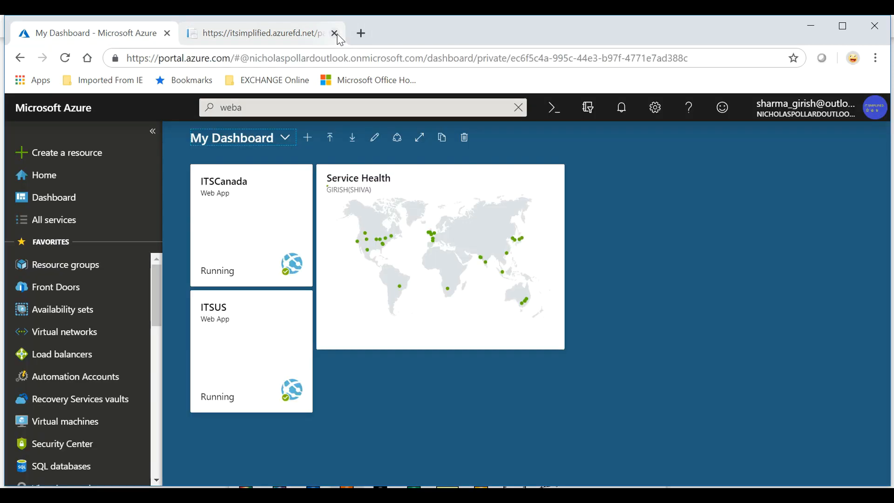
left_click(195, 34)
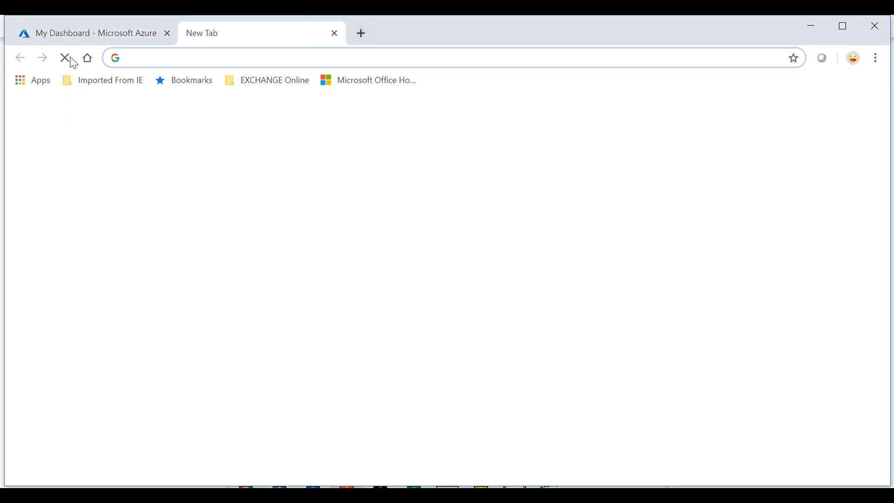
left_click(77, 34)
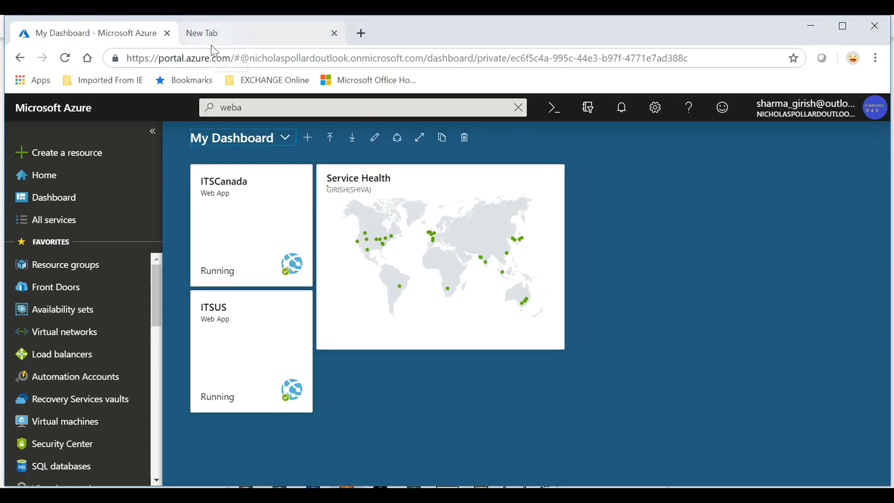
left_click(75, 183)
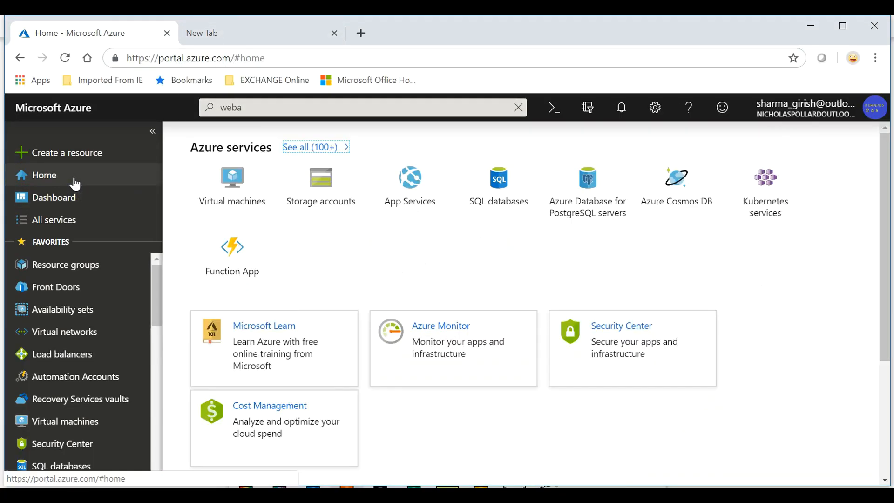
left_click(232, 35)
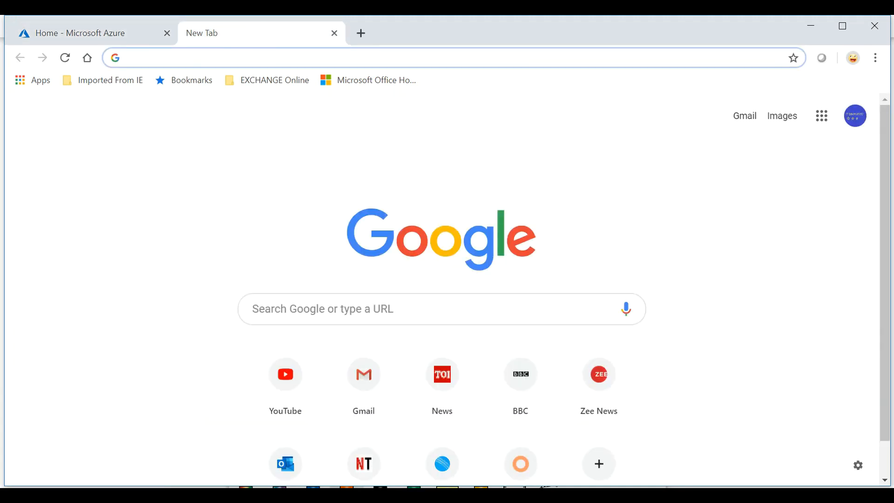
type("https://itsimplified.azurefd.net")
key("Return")
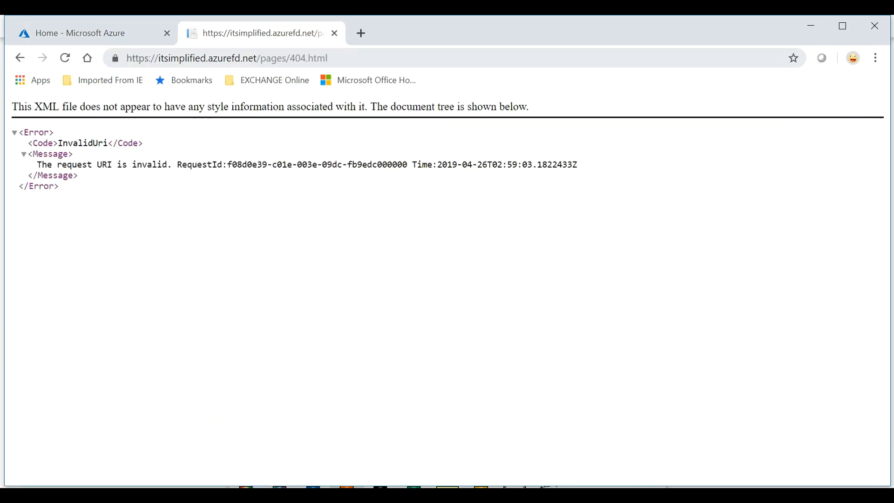
left_click(334, 34)
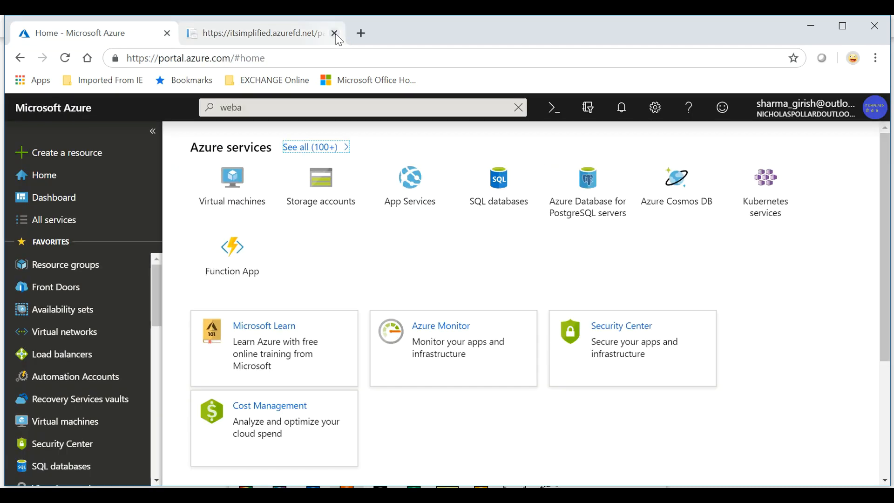
left_click(334, 33)
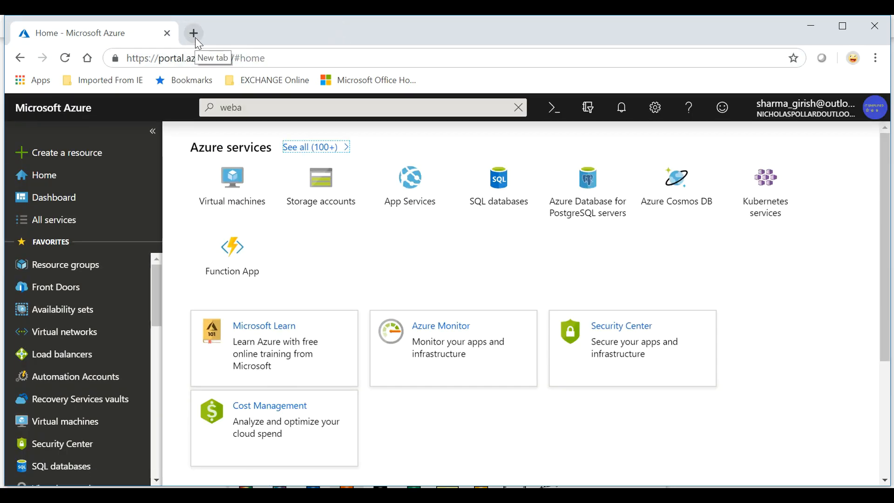
Reopen the overview of the itsimplified Front Door from the Front Doors list.
scroll(121, 313, "down", 4)
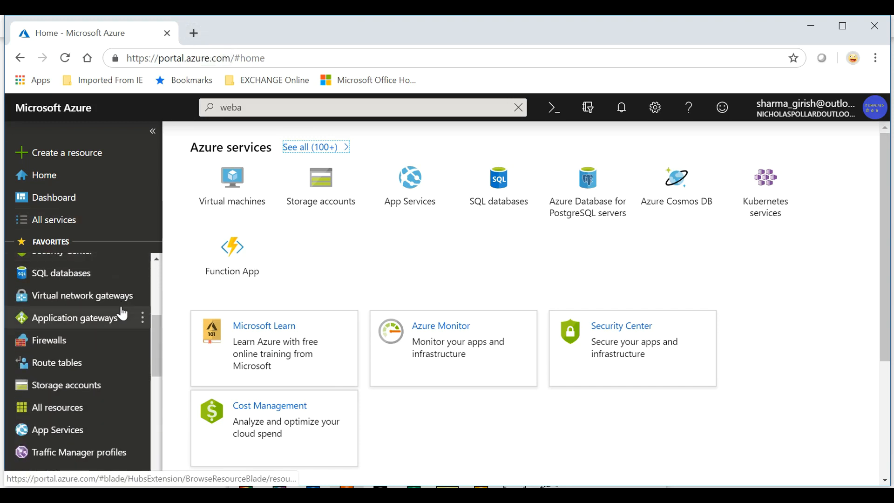
scroll(122, 313, "up", 4)
left_click(86, 286)
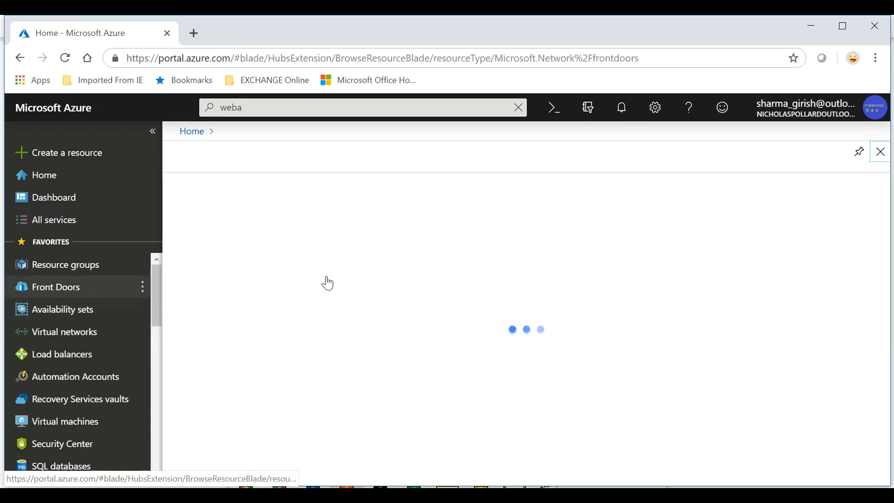
left_click(250, 309)
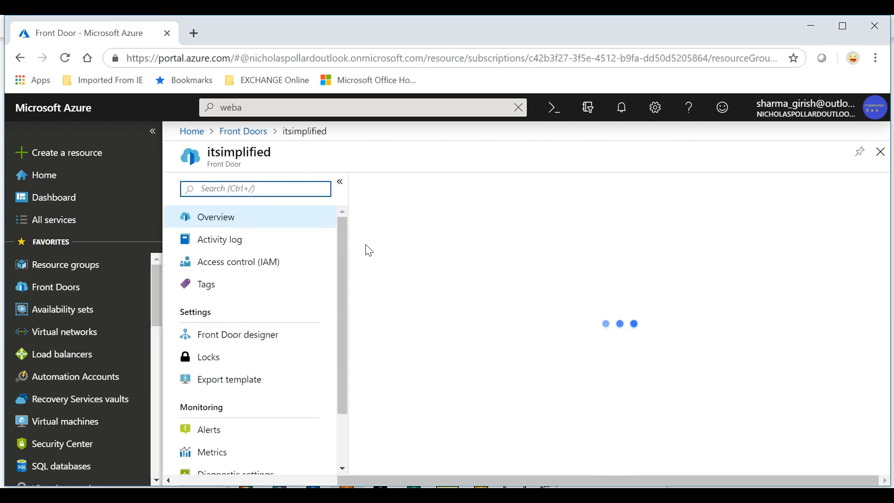
scroll(264, 367, "down", 3)
scroll(263, 367, "up", 3)
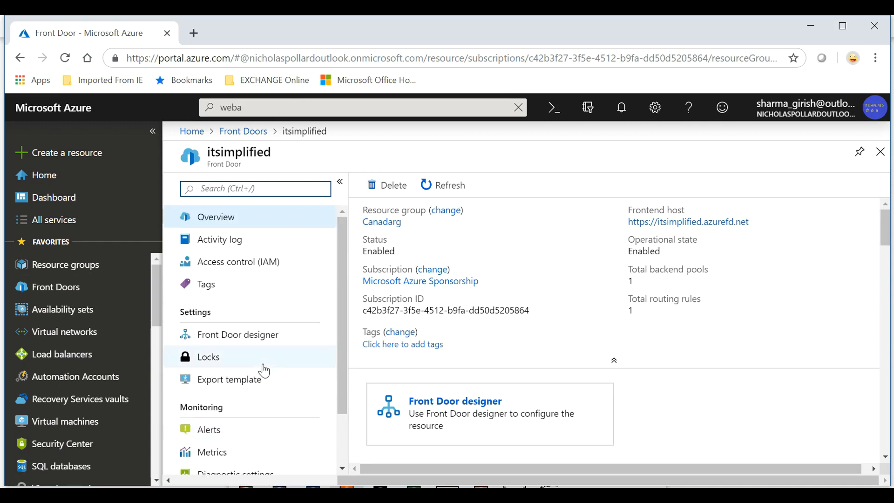
left_click(192, 33)
type("https://itsimplified.azurefd.net")
key("Return")
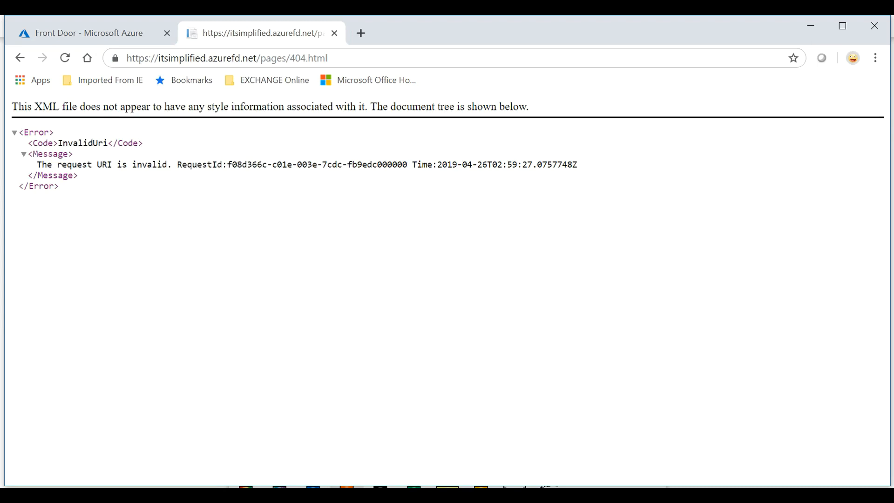
left_click(334, 33)
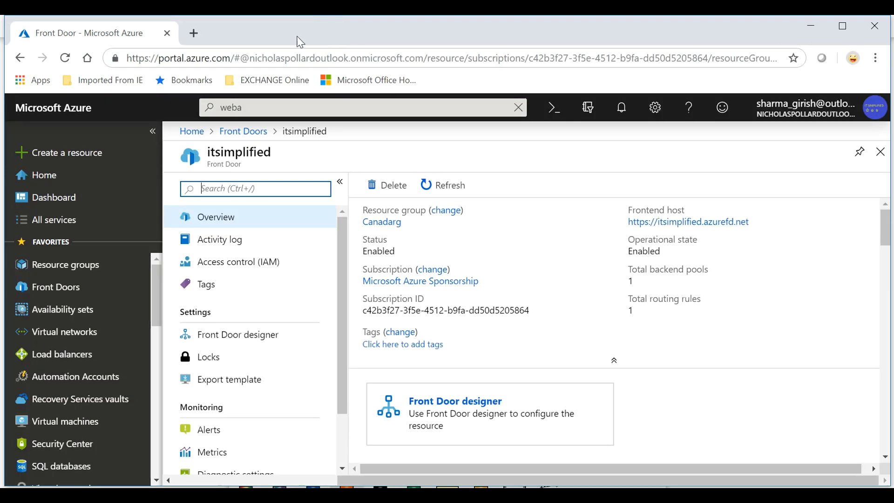
left_click(194, 33)
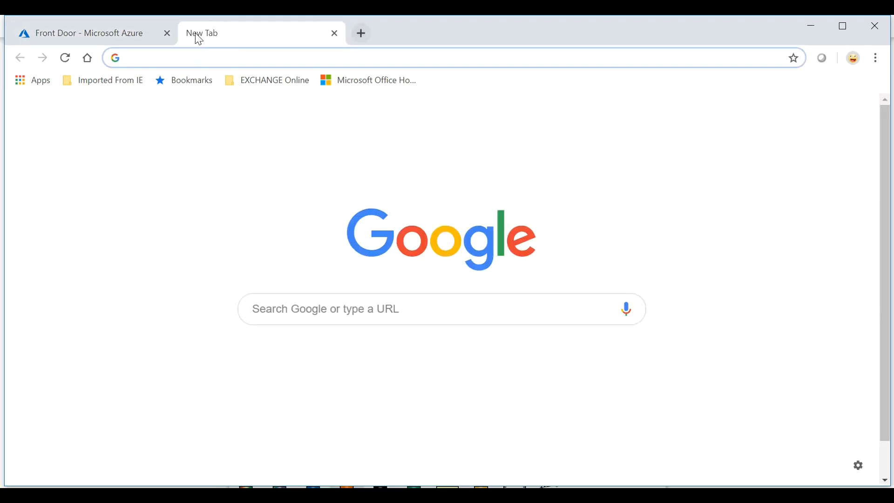
type("https://itsimplified.azurefd.net")
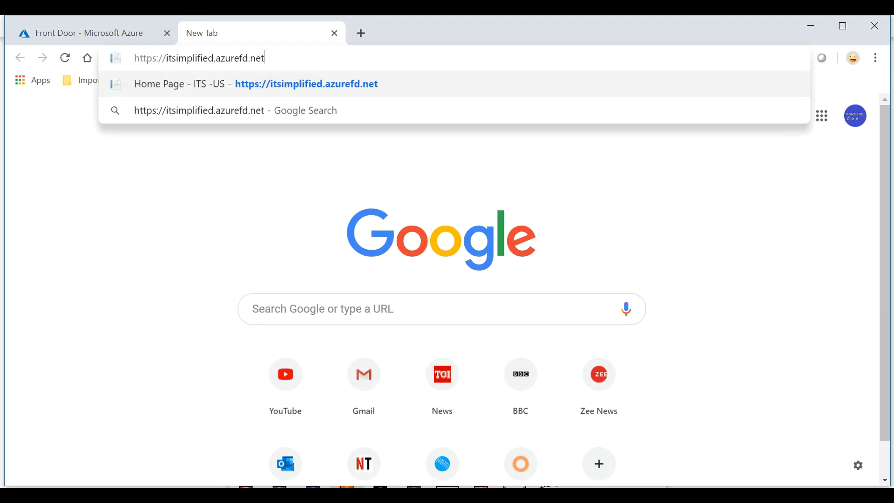
key("Return")
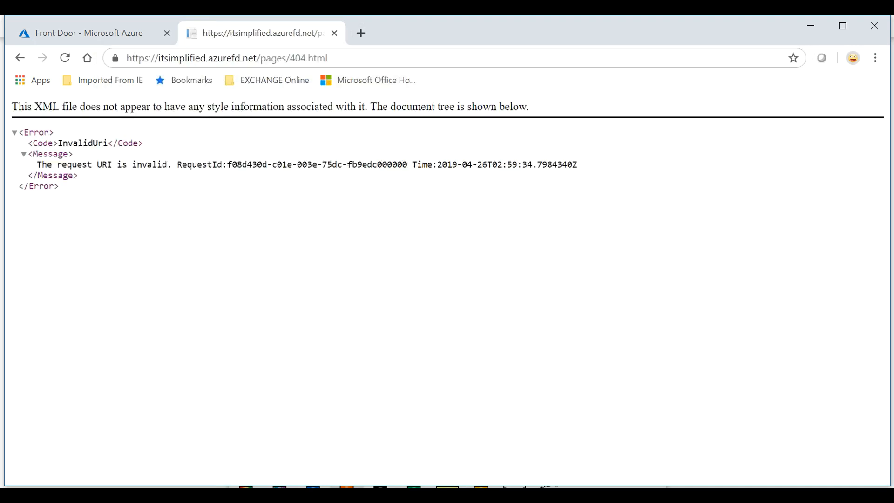
left_click(66, 63)
left_click(66, 59)
left_click(65, 59)
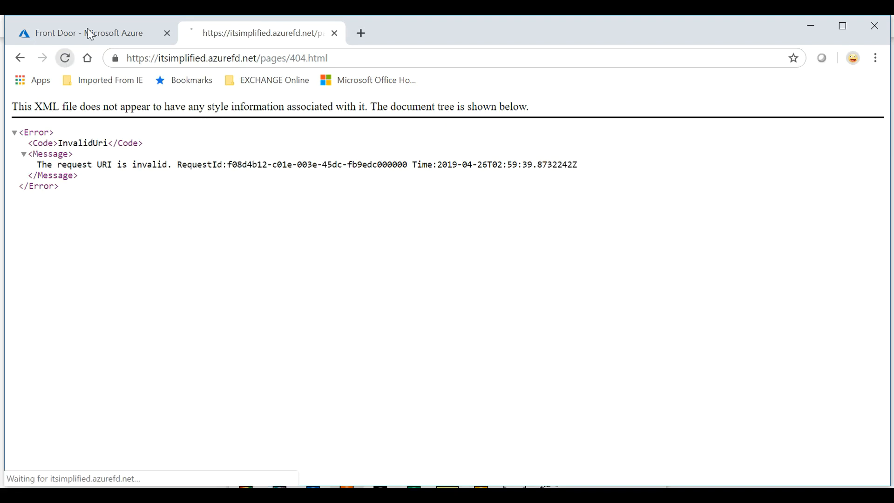
left_click(335, 34)
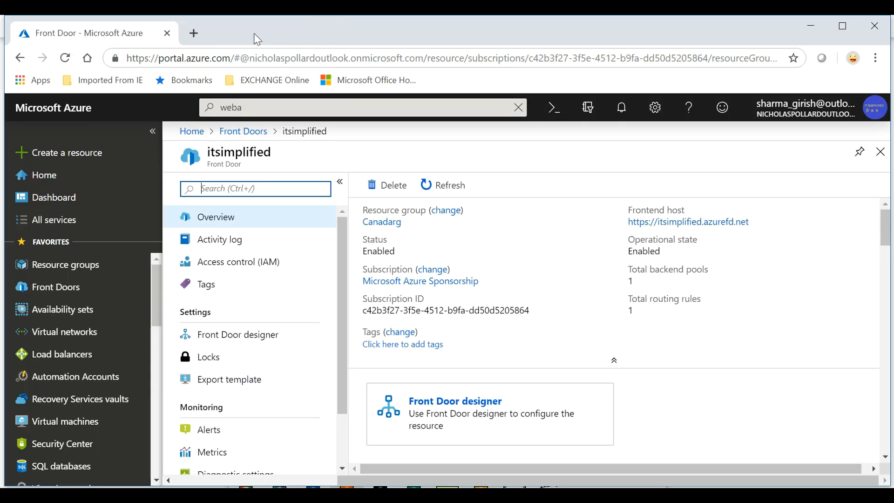
left_click(191, 39)
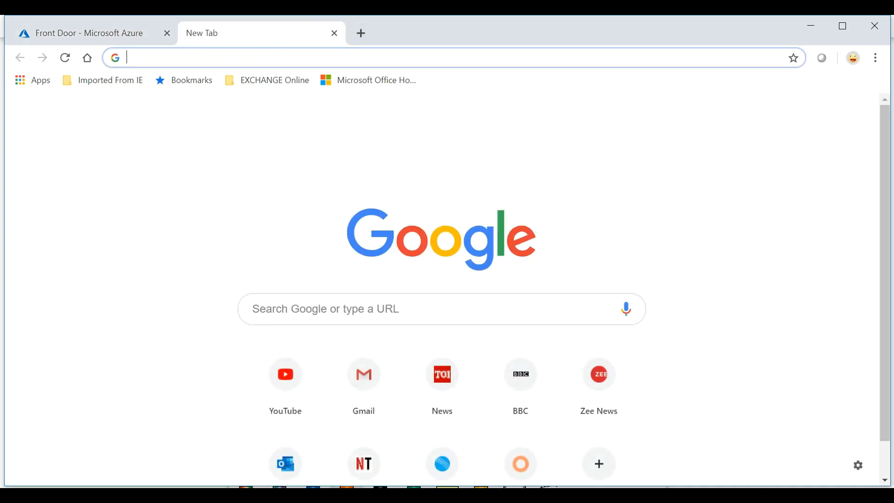
type("https://itsimplified.azurefd.net")
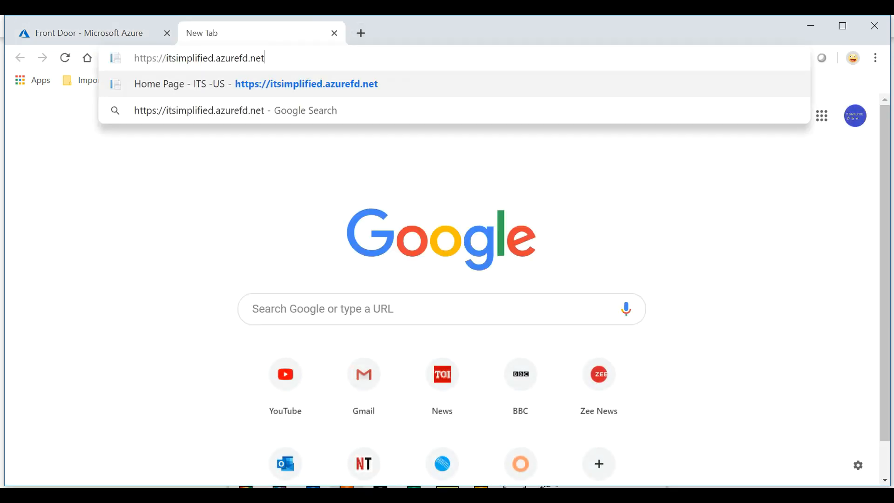
key("Return")
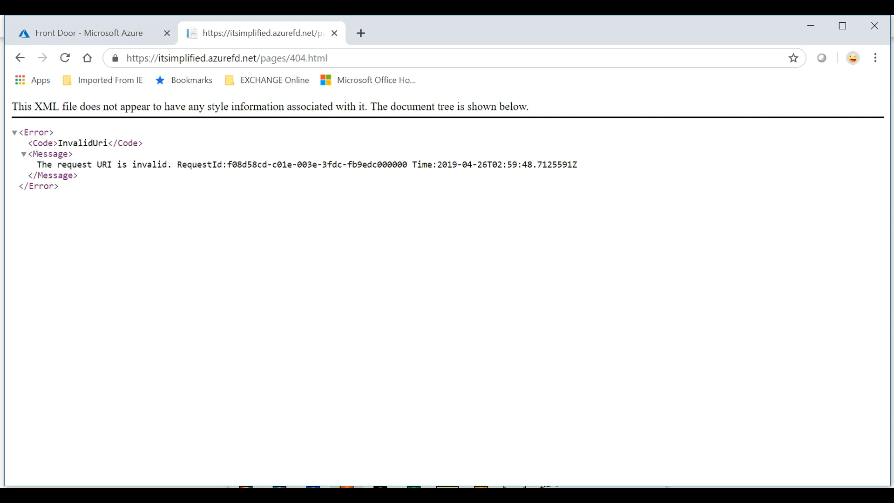
left_click(334, 33)
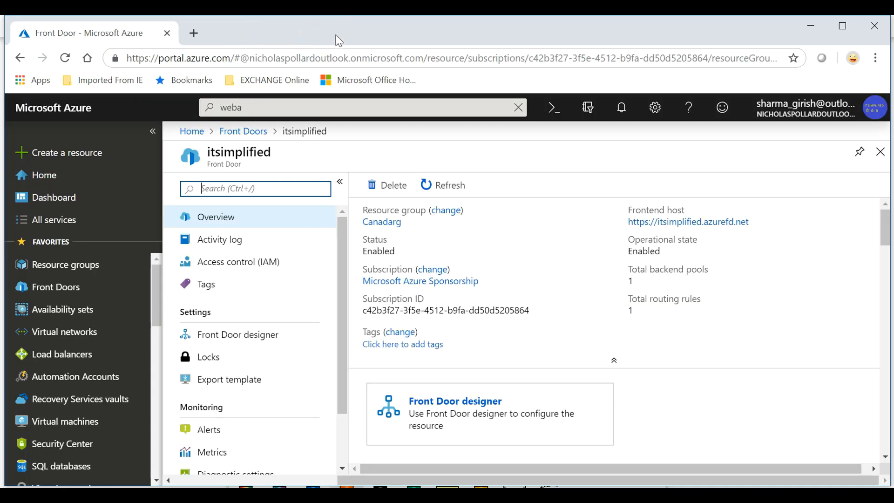
left_click(198, 36)
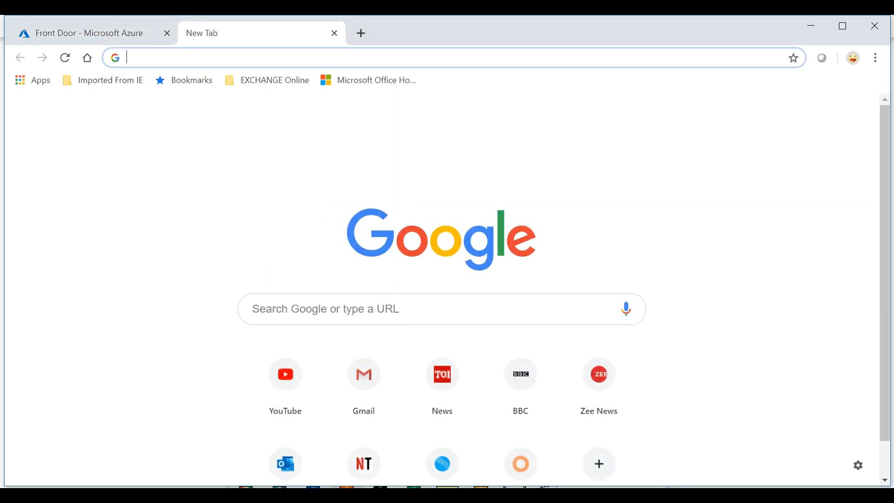
type("https://itsimplified.azurefd.net")
key("Return")
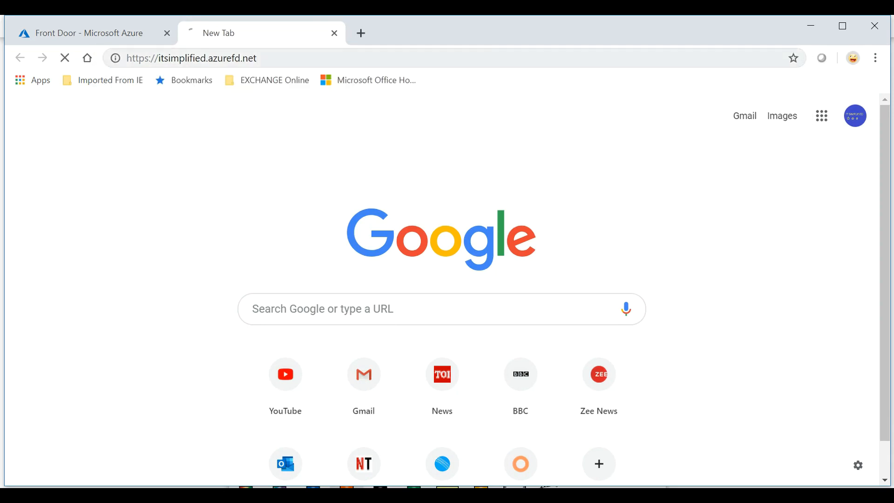
left_click(334, 34)
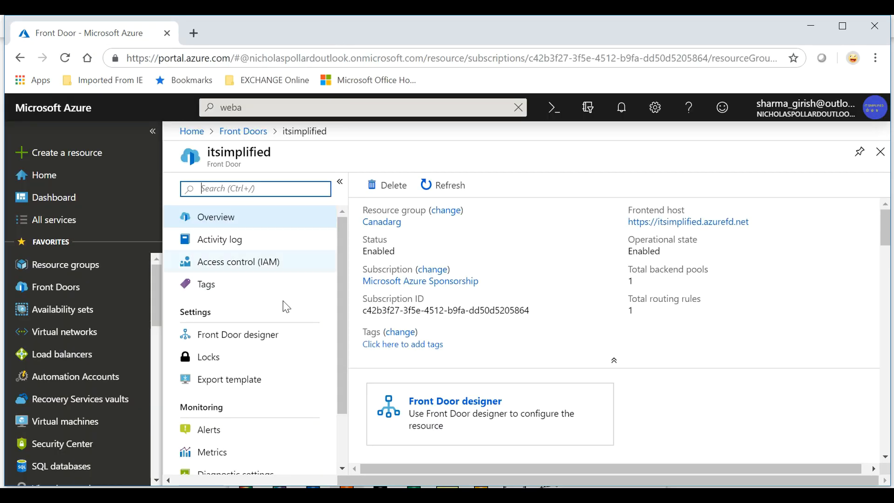
left_click(193, 37)
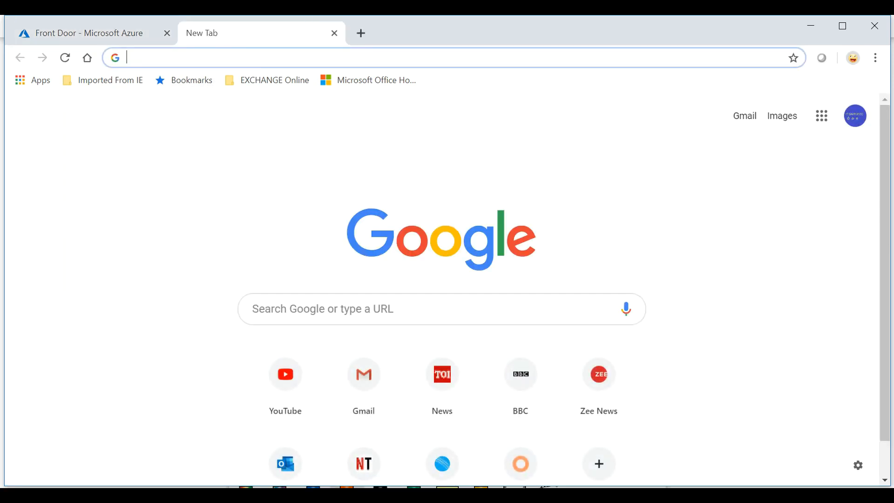
type("https://itsimplified.azurefd.net")
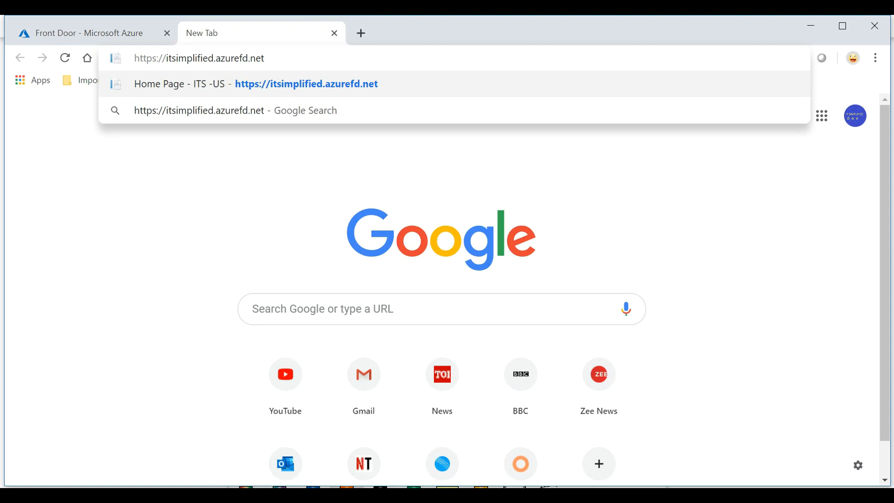
key("Return")
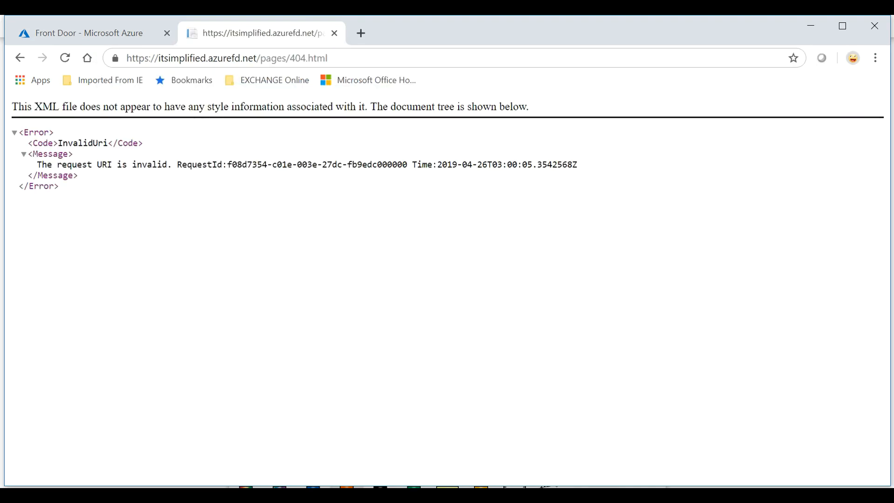
left_click(335, 33)
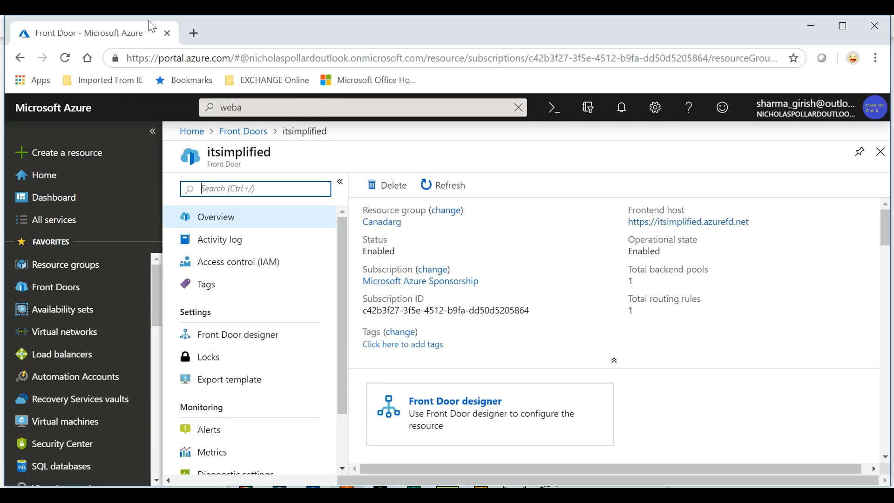
left_click(194, 34)
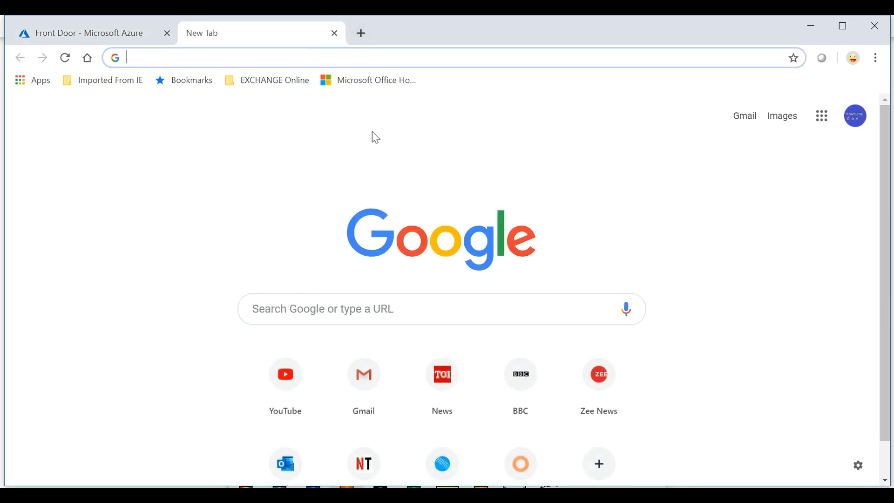
type("https://itsimplified.azurefd.net")
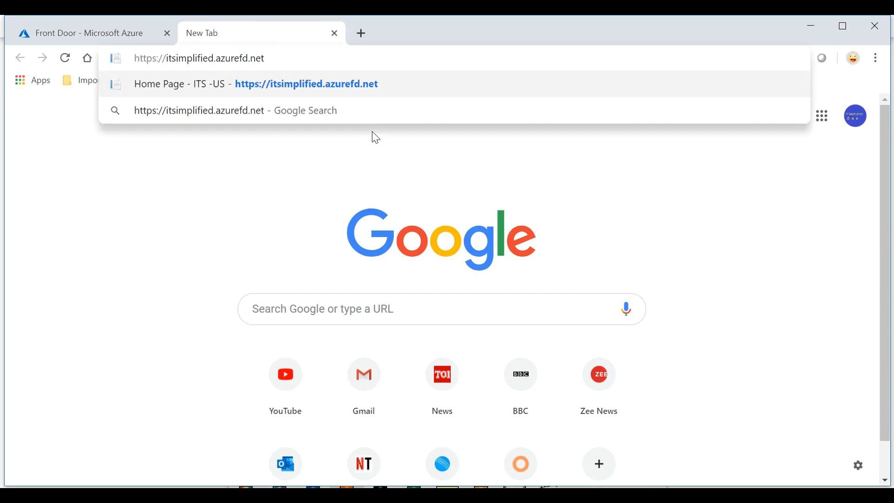
key("Return")
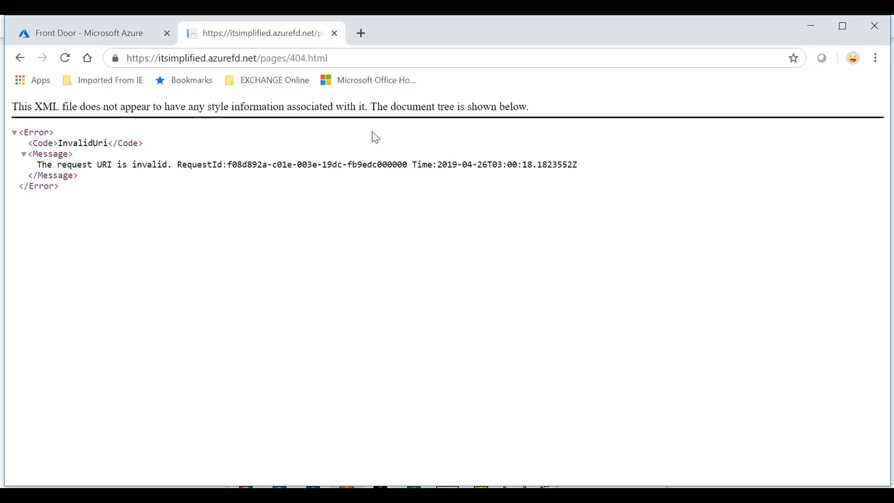
left_click(334, 33)
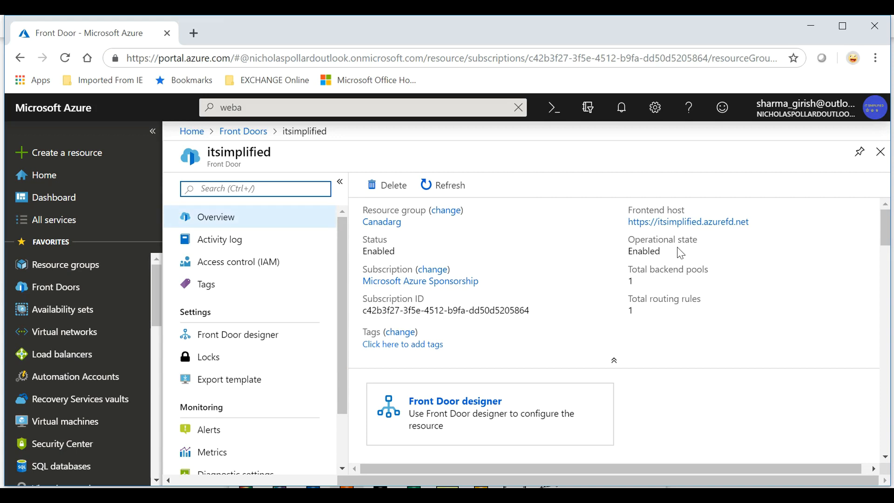
left_click(690, 223)
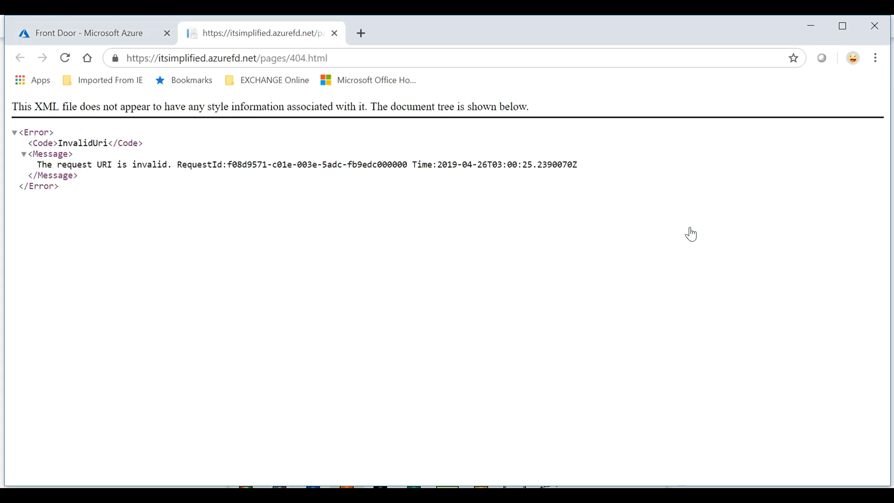
left_click(334, 33)
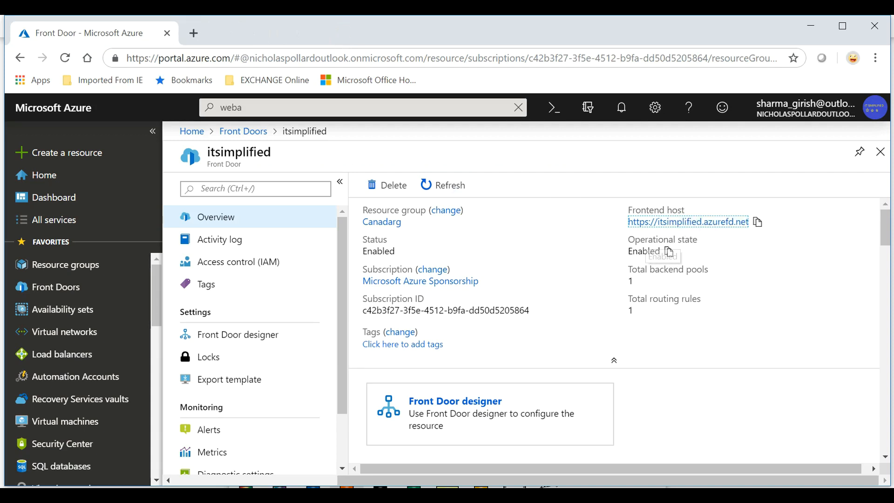
Look through the alerts, metrics and diagnostic settings of the itsimplified Front Door.
scroll(260, 399, "down", 1)
scroll(263, 404, "down", 1)
left_click(241, 376)
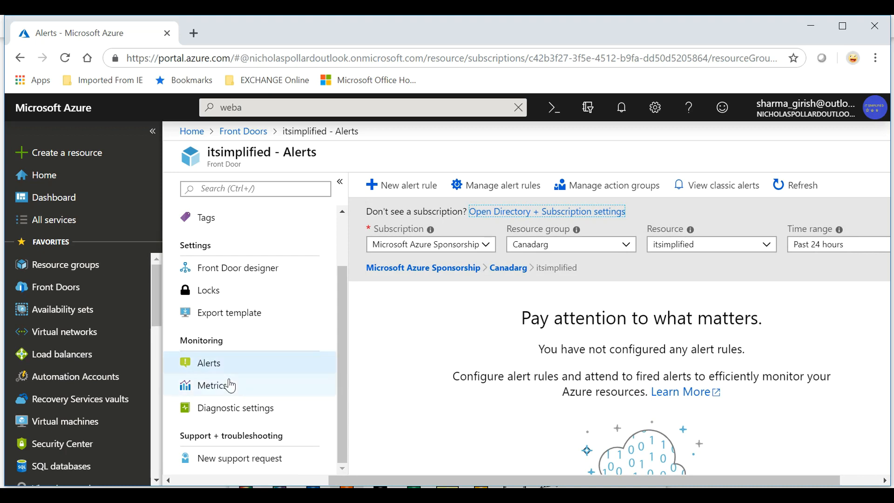
left_click(228, 385)
left_click(235, 408)
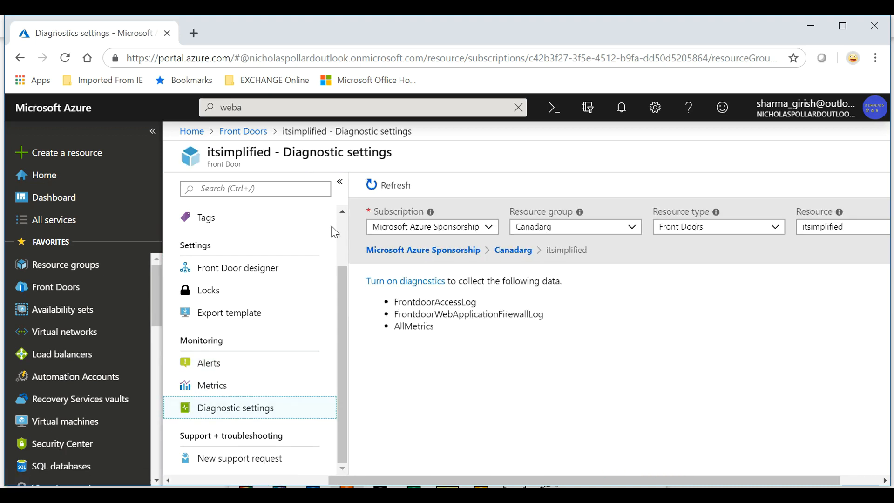
scroll(344, 229, "up", 3)
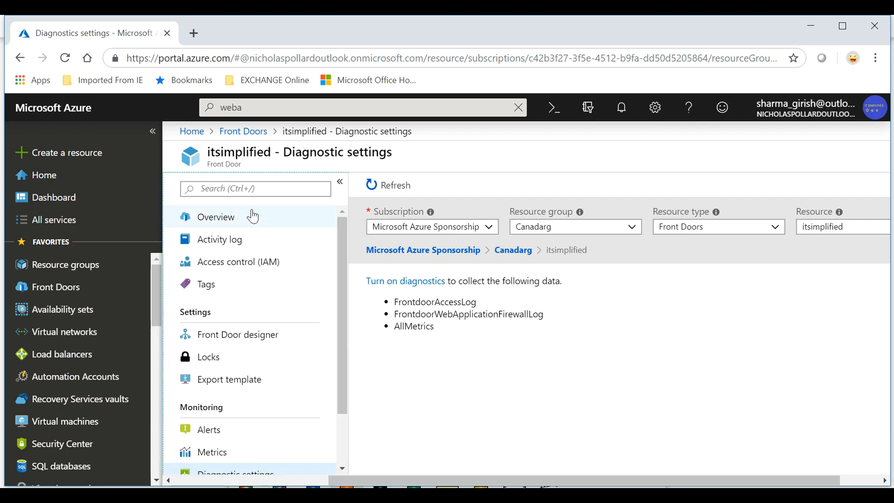
Return to the Front Door's overview, open its Frontend host link, and close the resulting test tab.
left_click(251, 218)
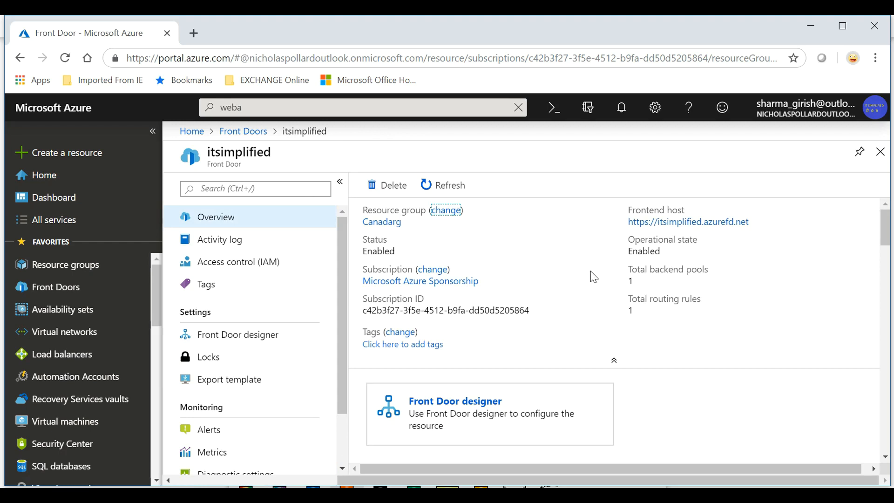
left_click(651, 227)
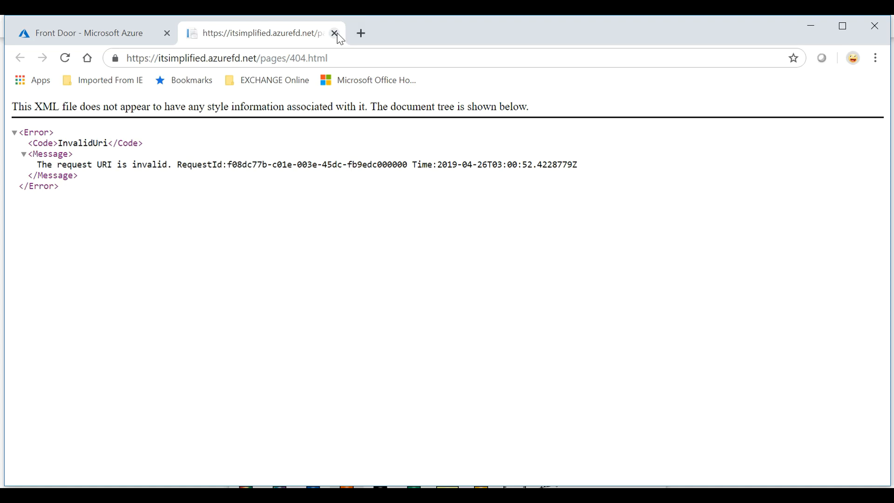
left_click(335, 34)
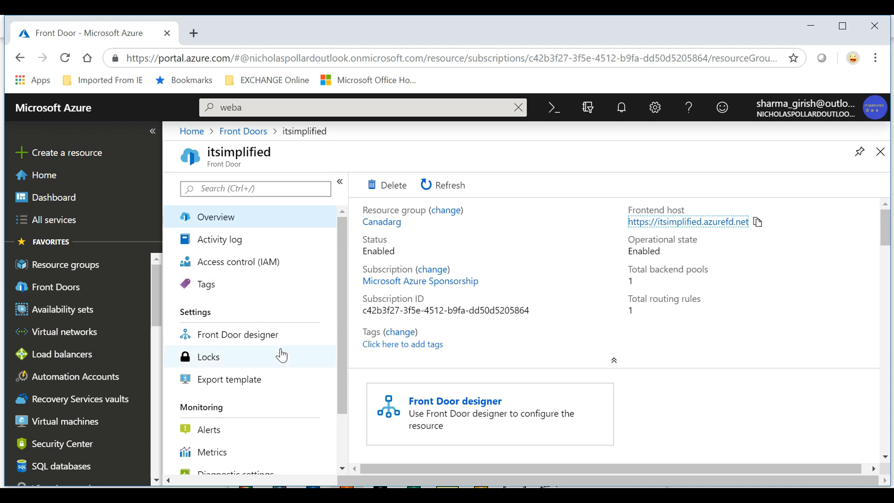
Examine the backends, health probes and load balancing settings of backend pool BEP in Front Door designer, closing its details without changes.
scroll(282, 356, "down", 3)
scroll(282, 355, "up", 3)
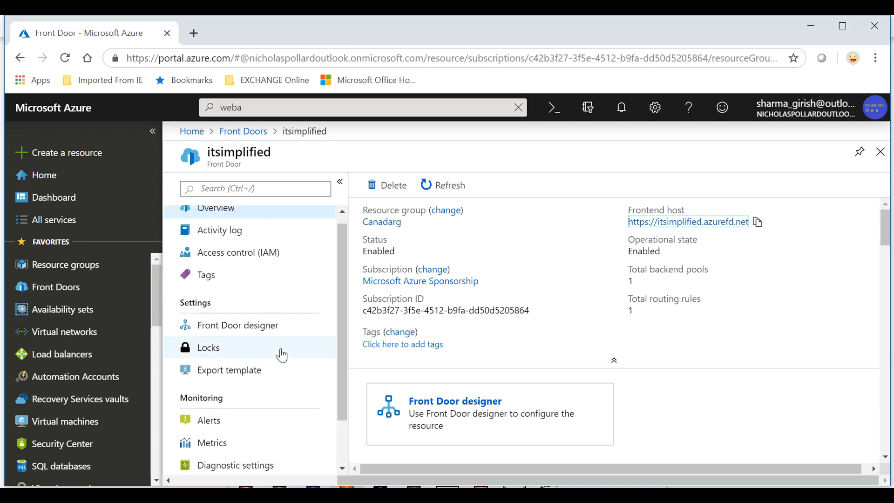
left_click(266, 326)
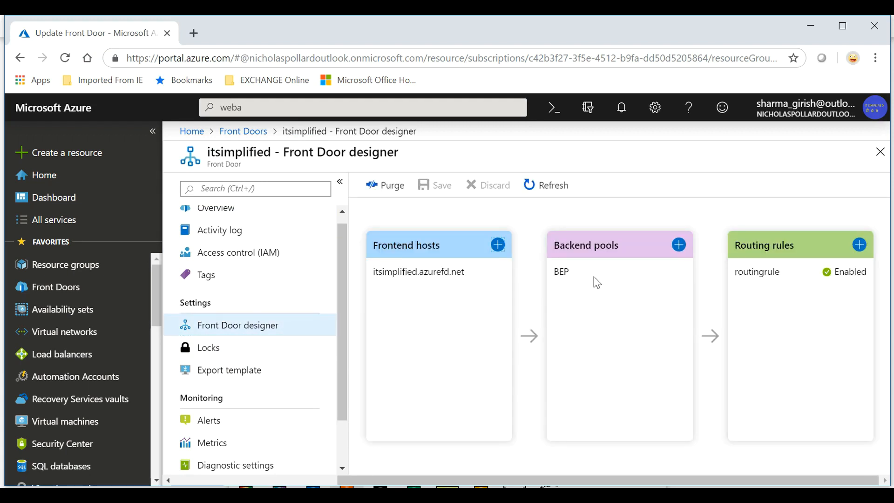
left_click(563, 275)
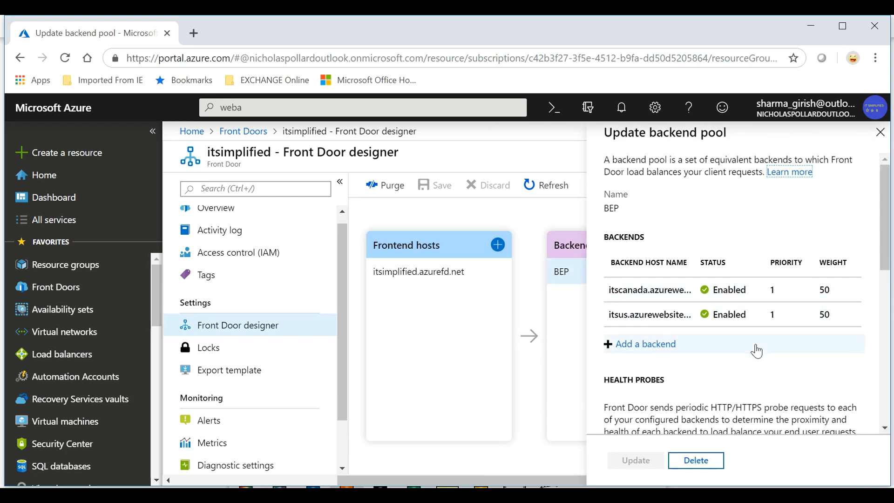
scroll(748, 355, "down", 2)
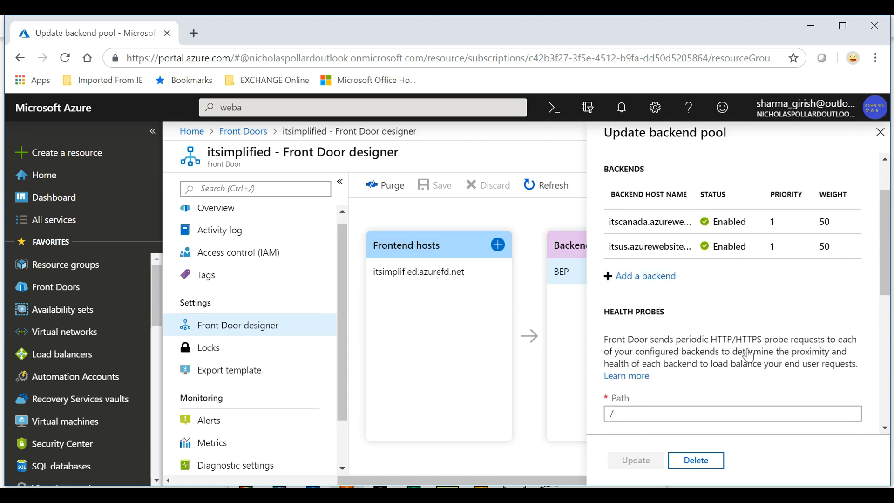
scroll(748, 355, "up", 2)
scroll(748, 355, "down", 1)
scroll(749, 356, "down", 5)
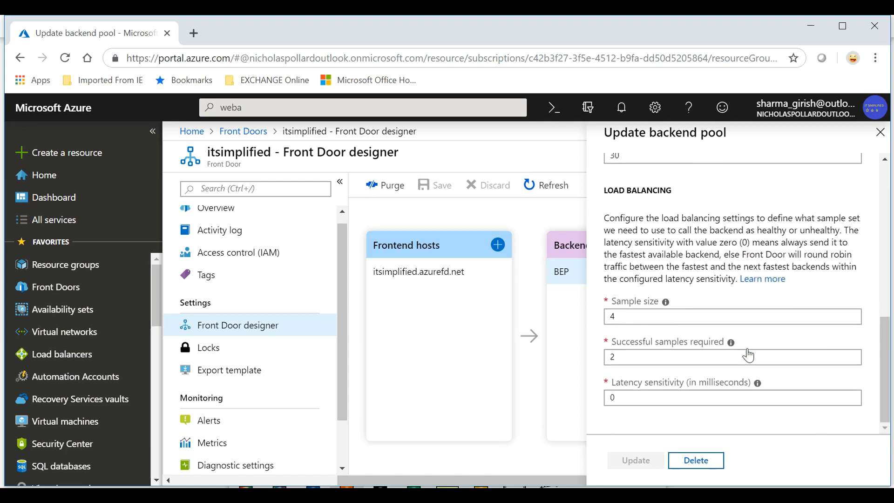
scroll(749, 355, "up", 7)
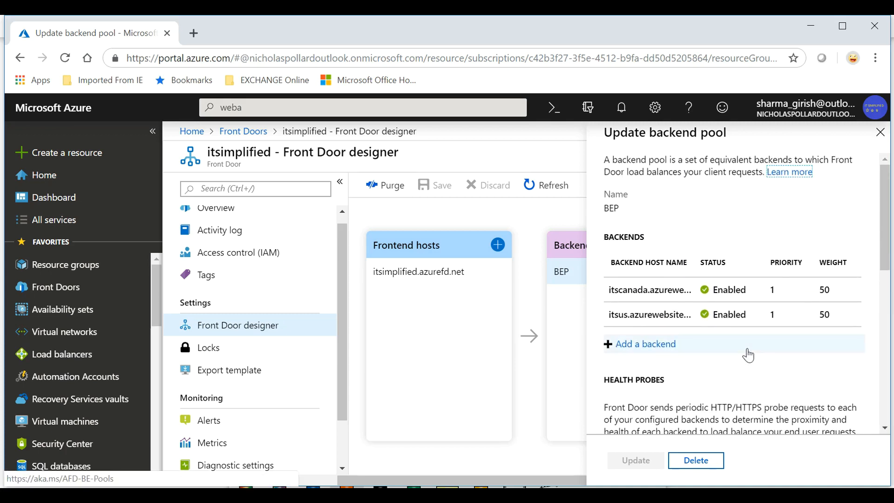
left_click(880, 138)
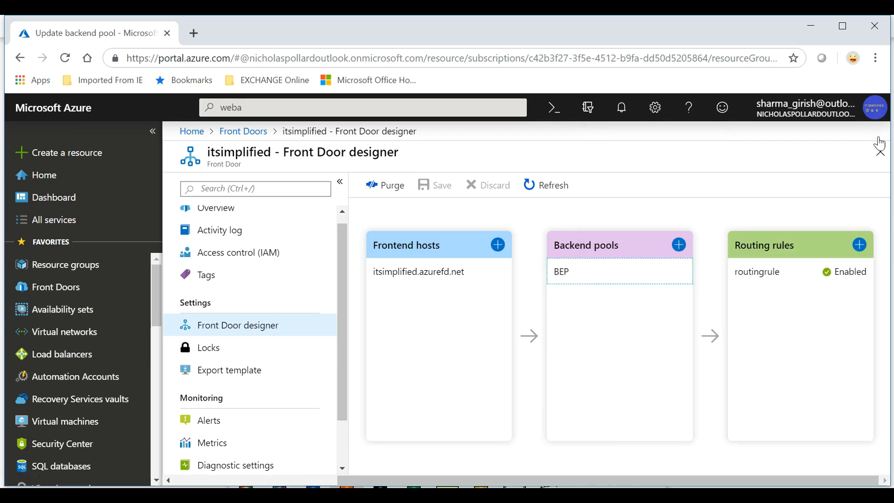
Examine the protocol, frontend host, patterns and route details of routing rule routingrule, closing its details without changes.
left_click(769, 274)
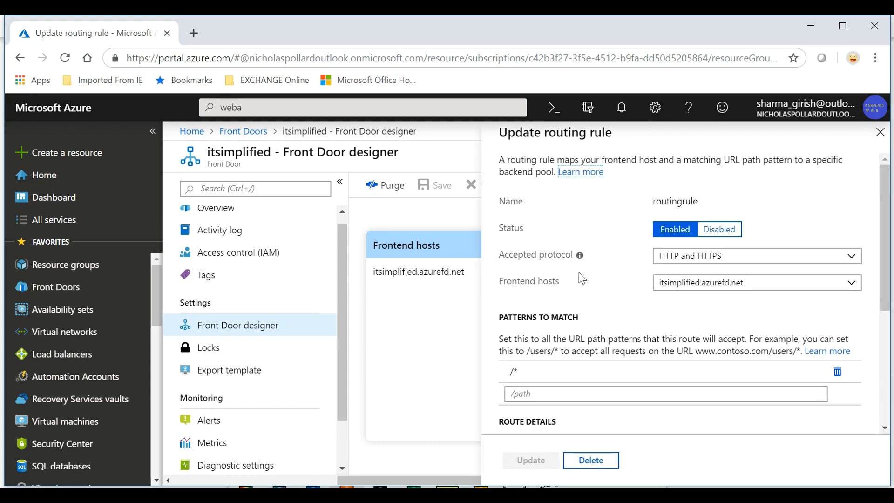
scroll(583, 279, "down", 3)
scroll(582, 279, "up", 3)
scroll(813, 158, "down", 3)
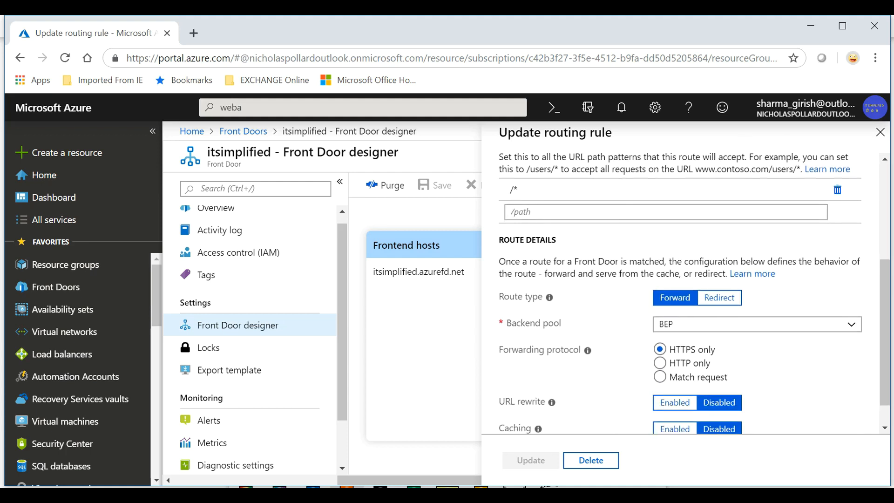
scroll(842, 343, "down", 1)
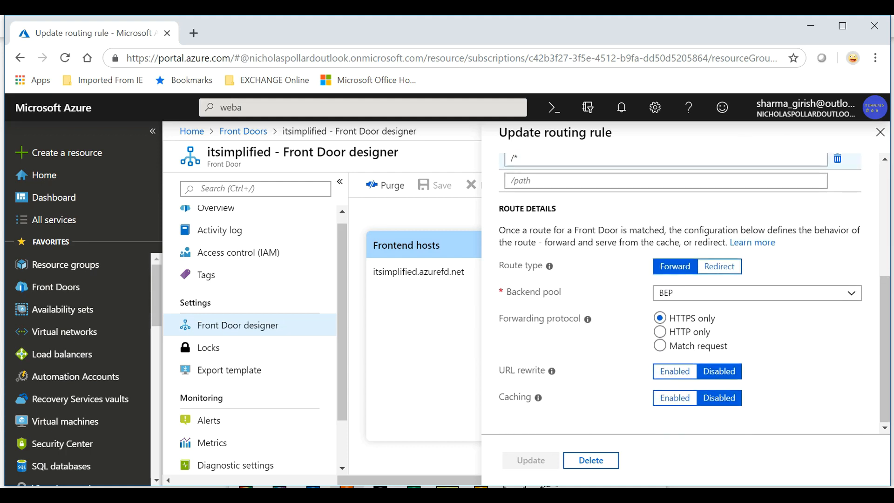
scroll(845, 358, "up", 3)
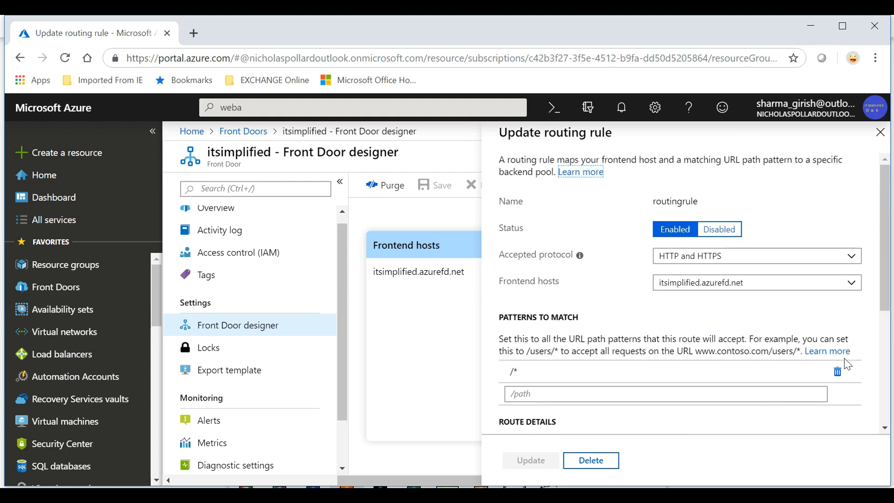
left_click(881, 133)
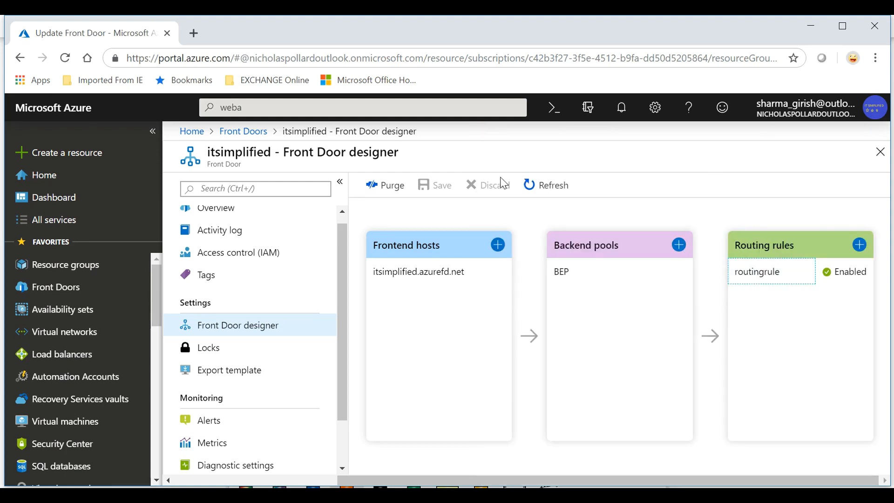
left_click(189, 36)
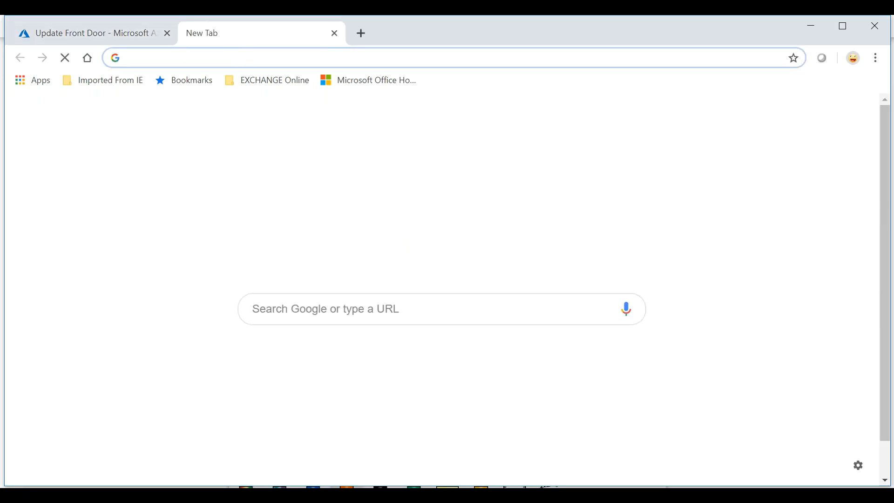
type("https://itsimplified.azurefd.net")
key("Return")
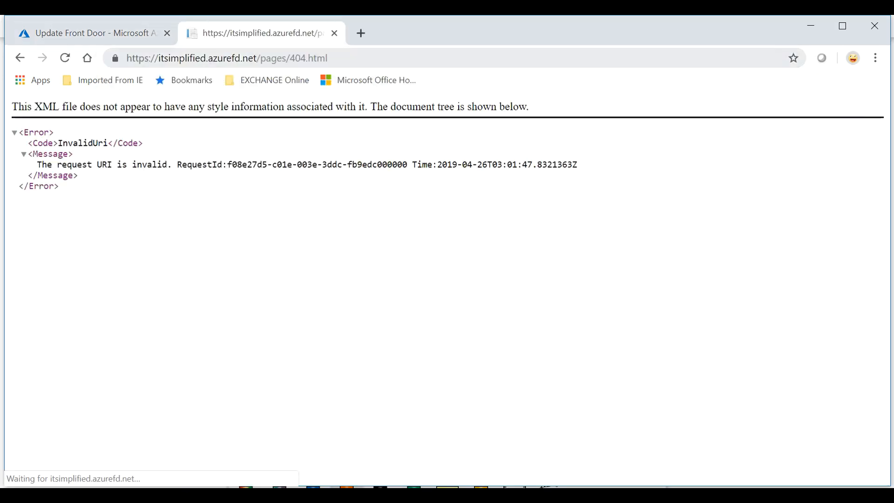
left_click(334, 33)
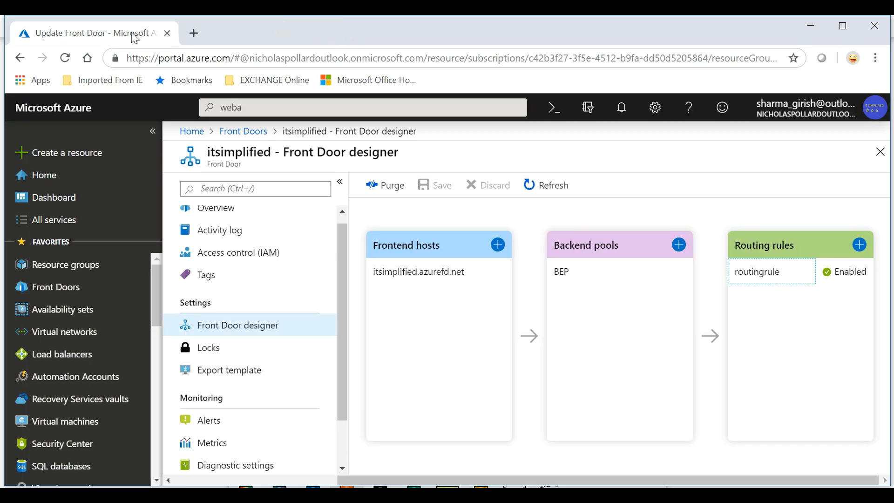
left_click(194, 33)
type("https://itsimplified.azurefd.net")
key("Return")
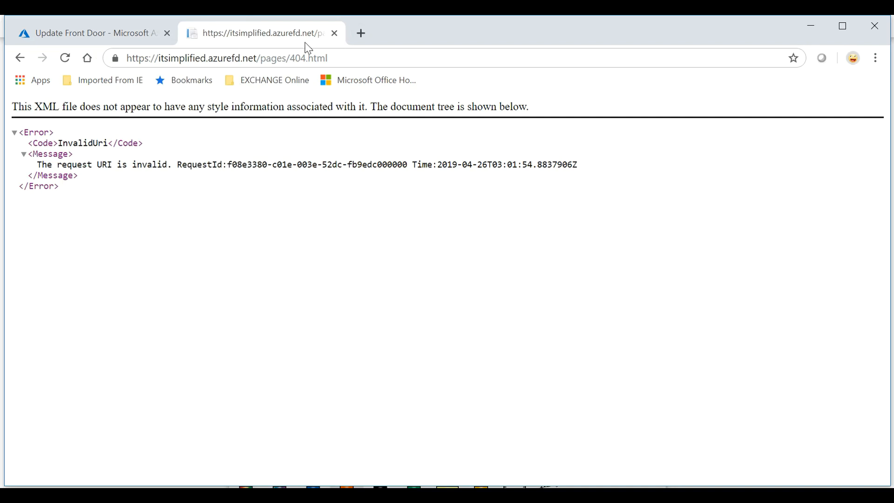
left_click(335, 33)
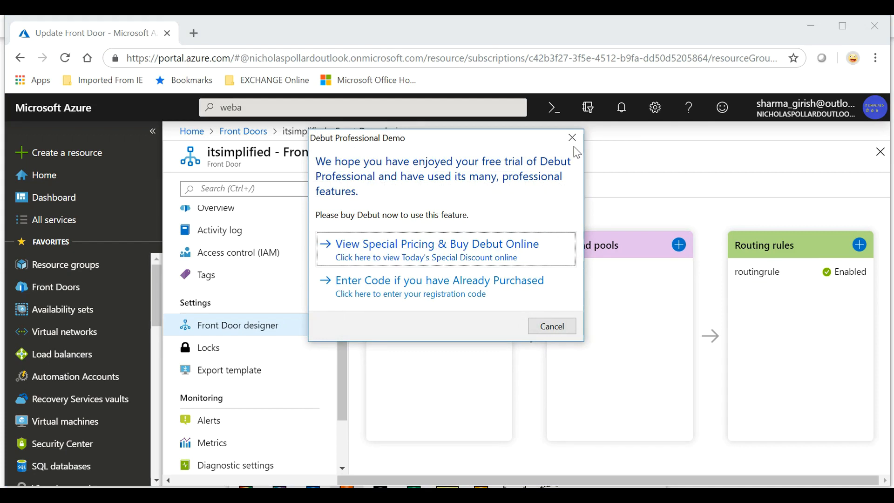
left_click(573, 139)
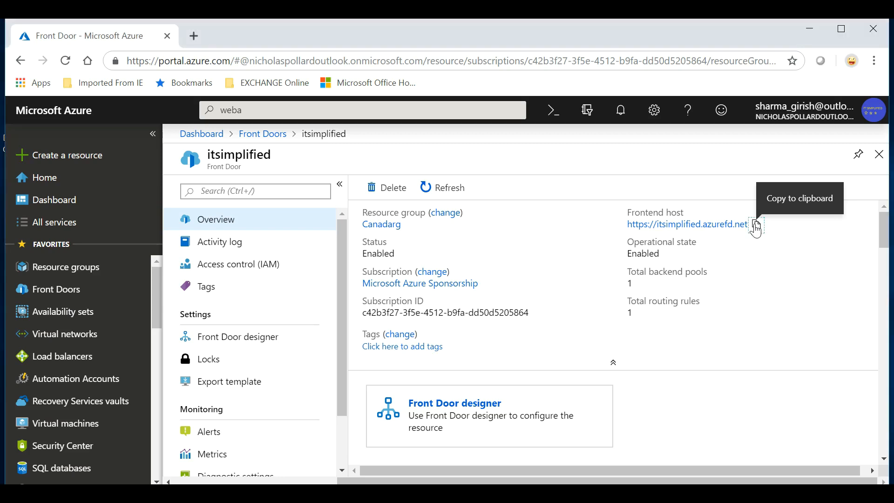
Copy the Frontend host address from the itsimplified overview and open it in a new tab.
left_click(755, 227)
left_click(193, 36)
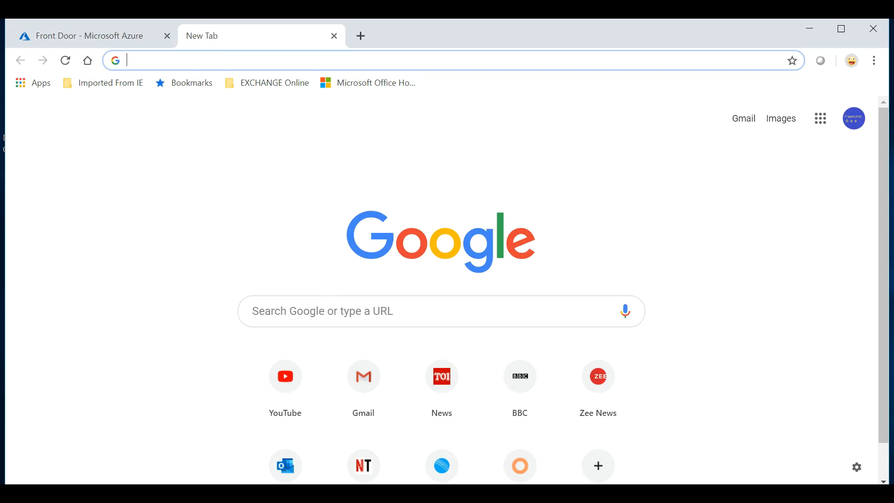
key("ctrl+v")
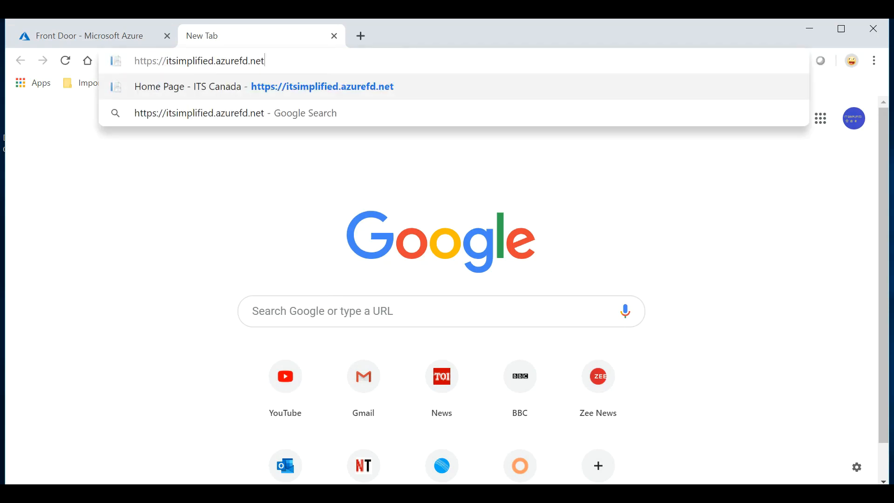
key("Return")
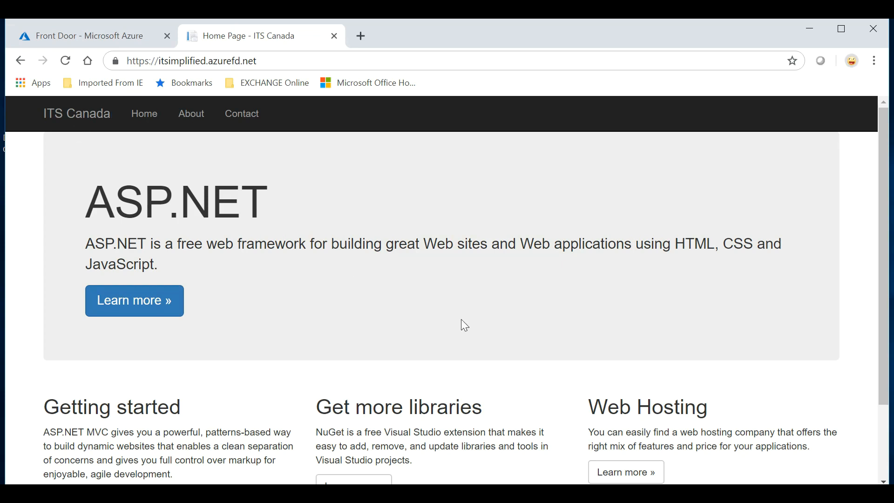
left_click(468, 493)
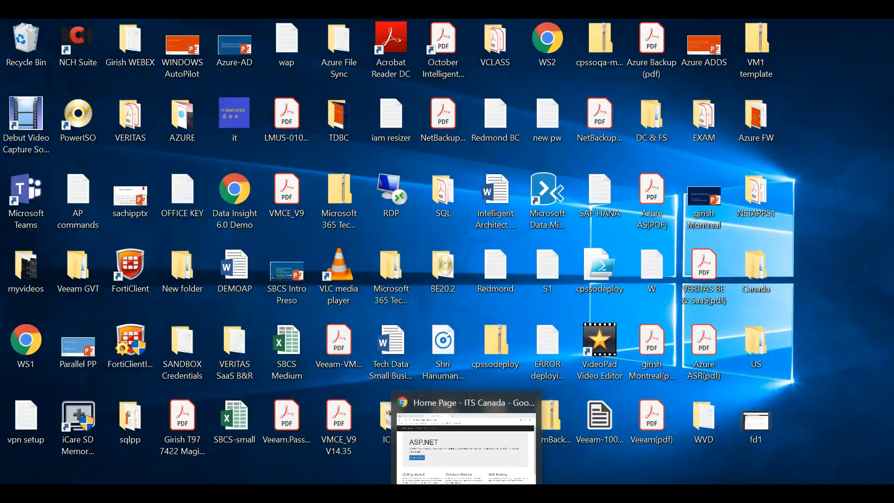
left_click(467, 493)
Stop the ITSCanada web app from its tile on the Azure dashboard, confirming the stop.
left_click(113, 35)
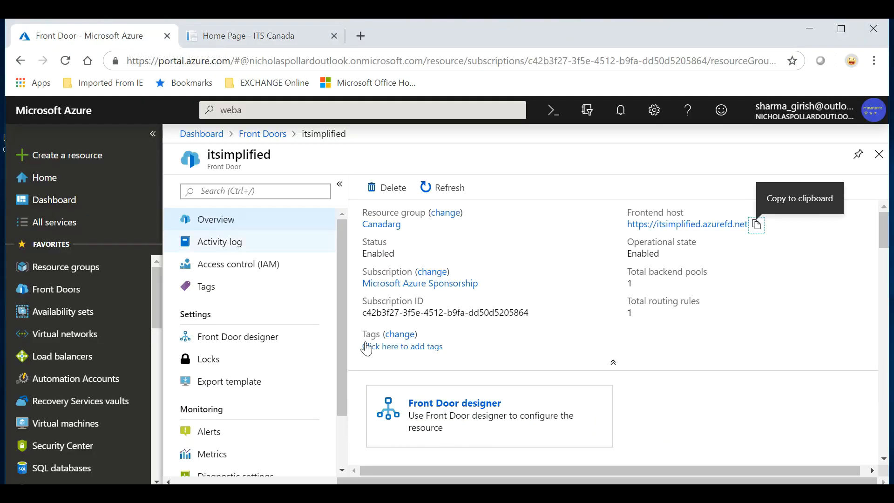
left_click(56, 202)
mouse_move(271, 239)
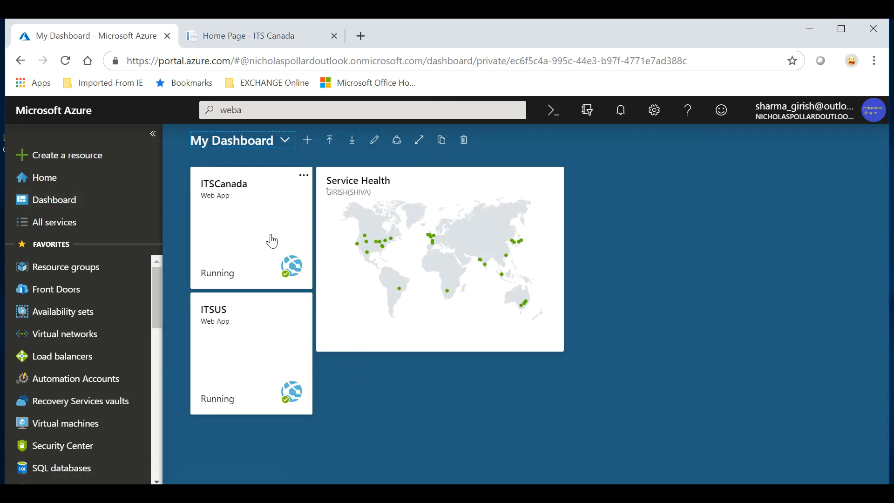
left_click(303, 180)
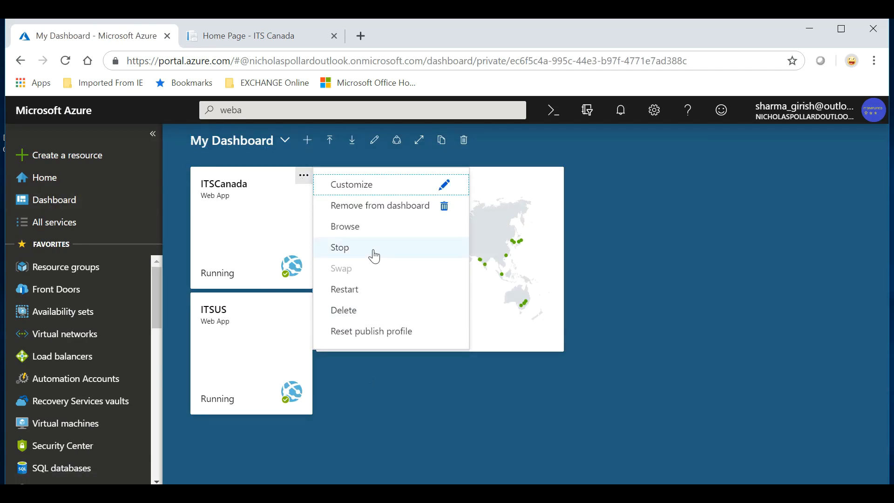
left_click(375, 256)
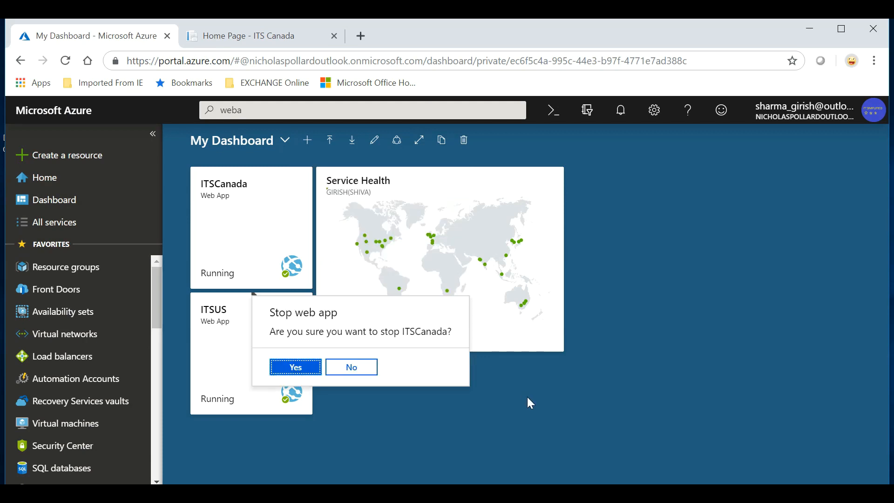
left_click(296, 367)
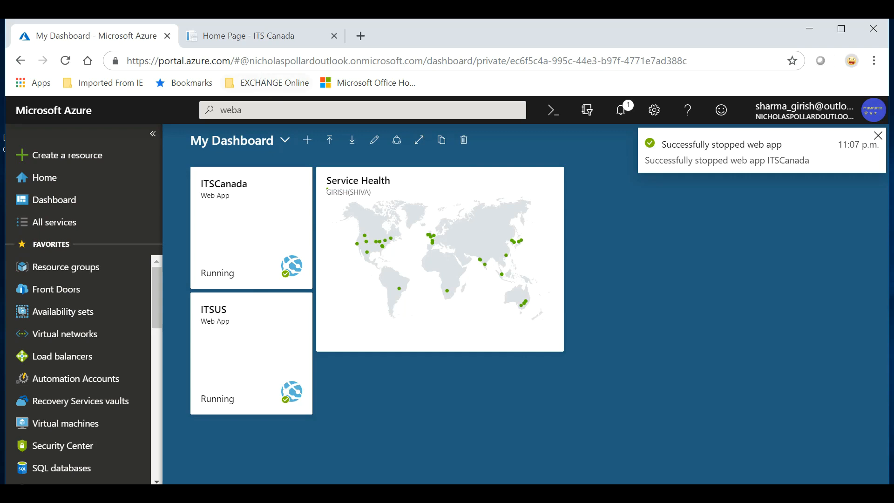
left_click(276, 41)
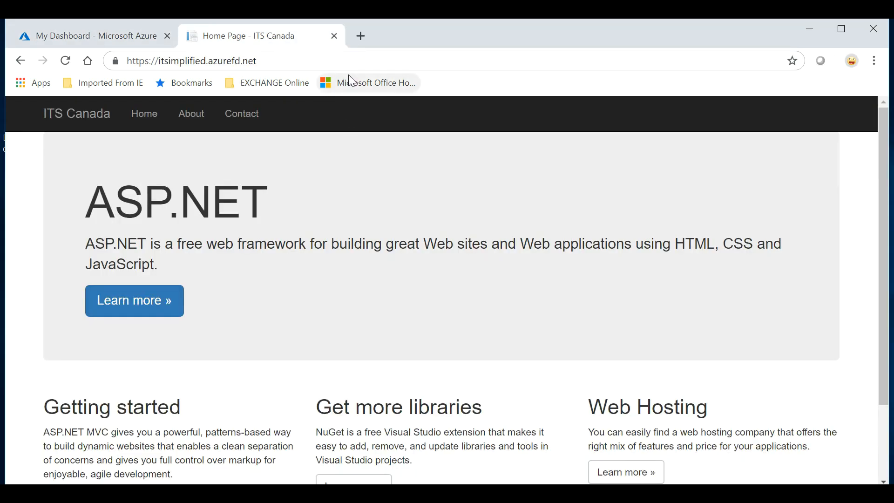
left_click(351, 61)
key("Return")
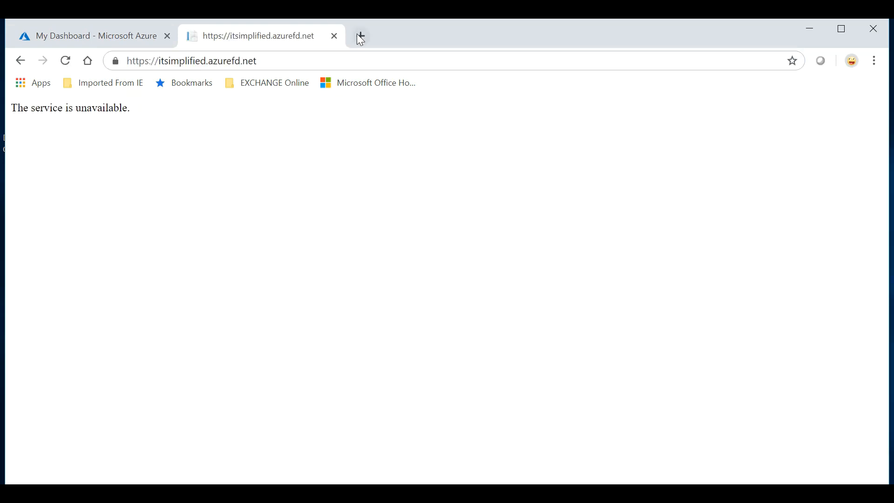
left_click(362, 36)
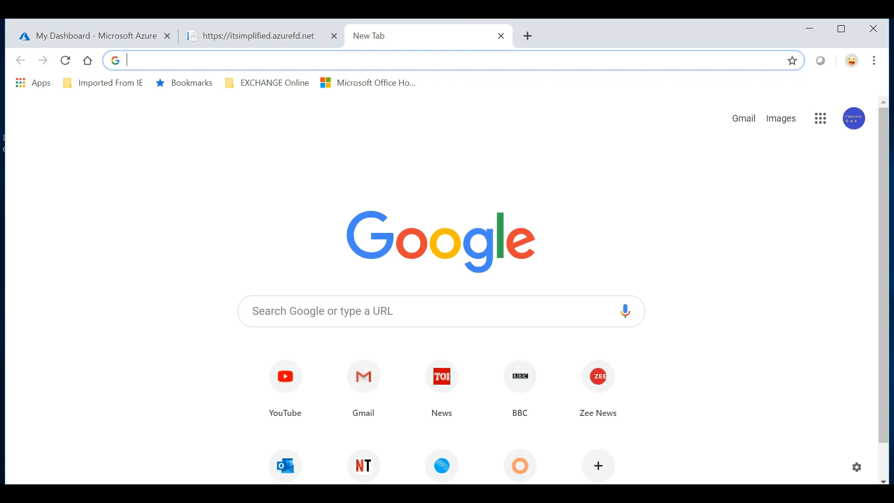
key("ctrl+v")
key("Return")
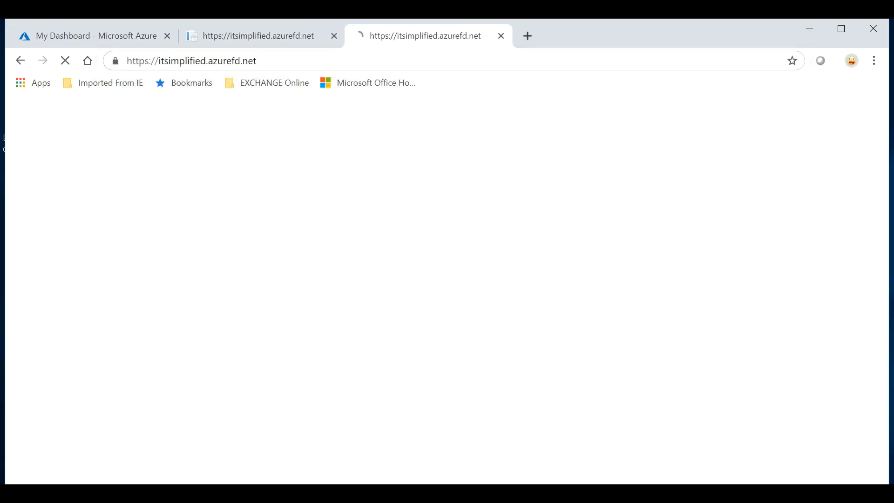
left_click(257, 61)
key("Return")
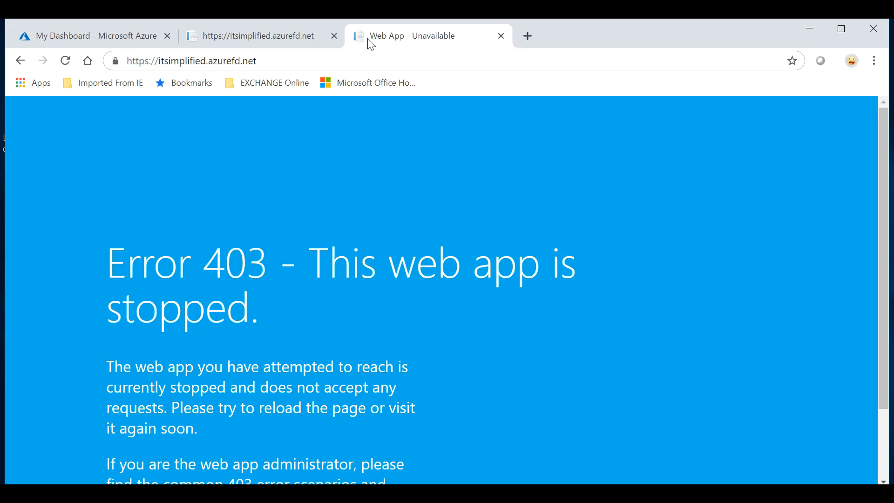
left_click(334, 36)
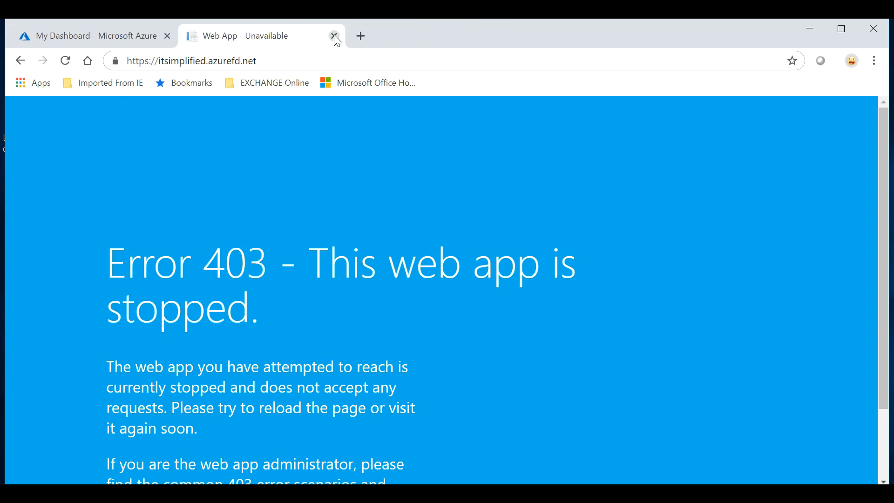
left_click(335, 36)
left_click(193, 36)
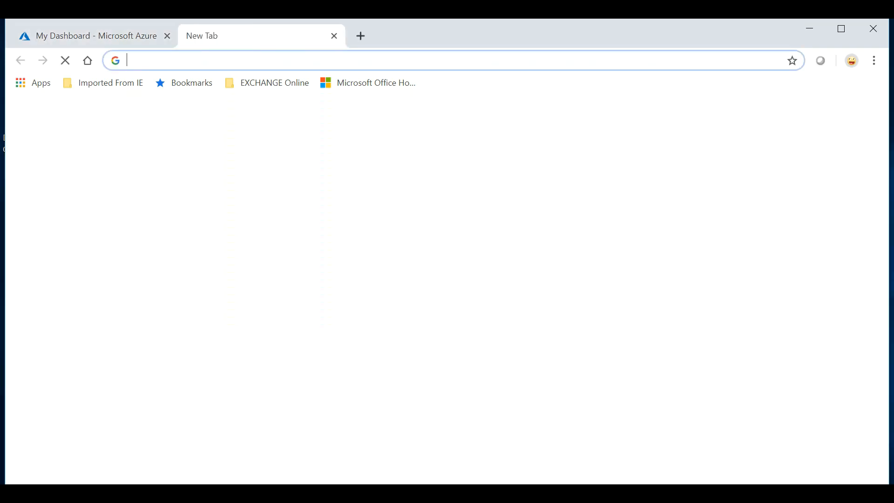
key("ctrl+v")
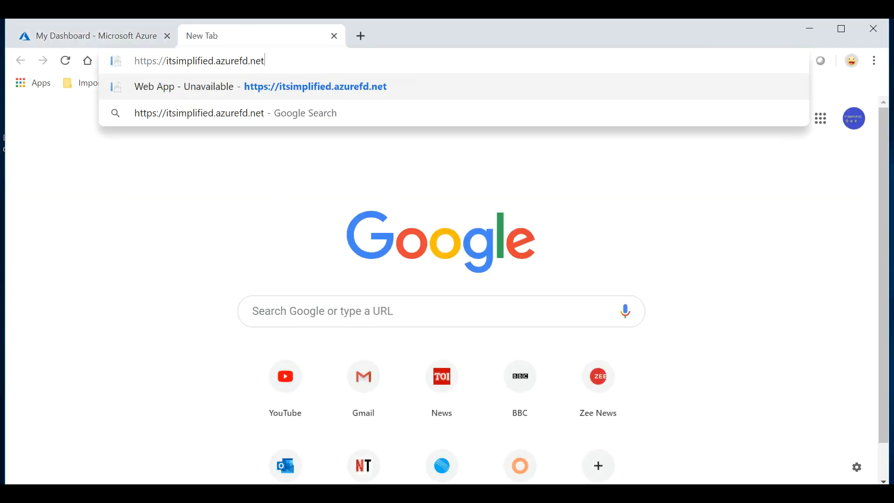
key("Return")
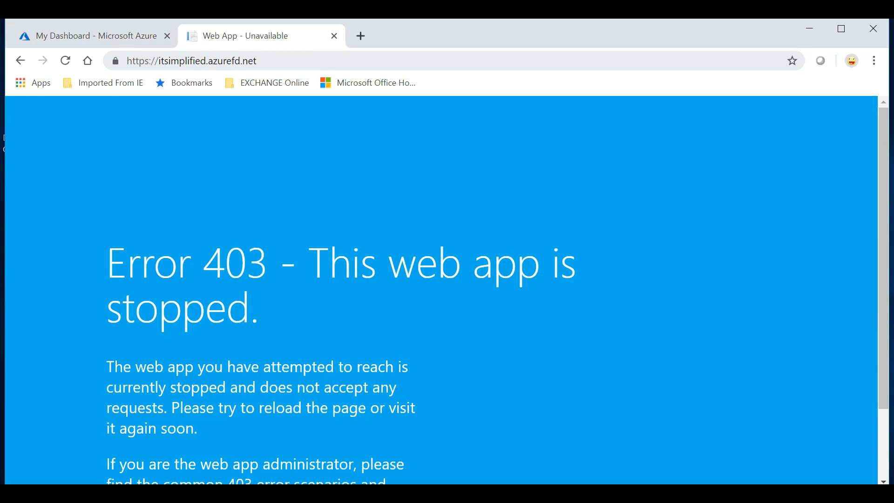
left_click(210, 61)
key("ctrl+c")
key("Return")
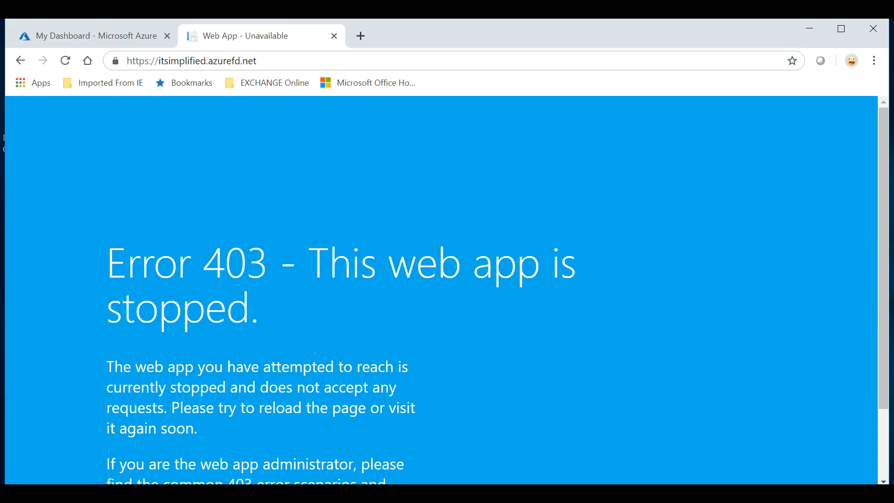
Open the copied Front Door address in another new tab, close the older test tab, and refresh the remaining page.
left_click(360, 36)
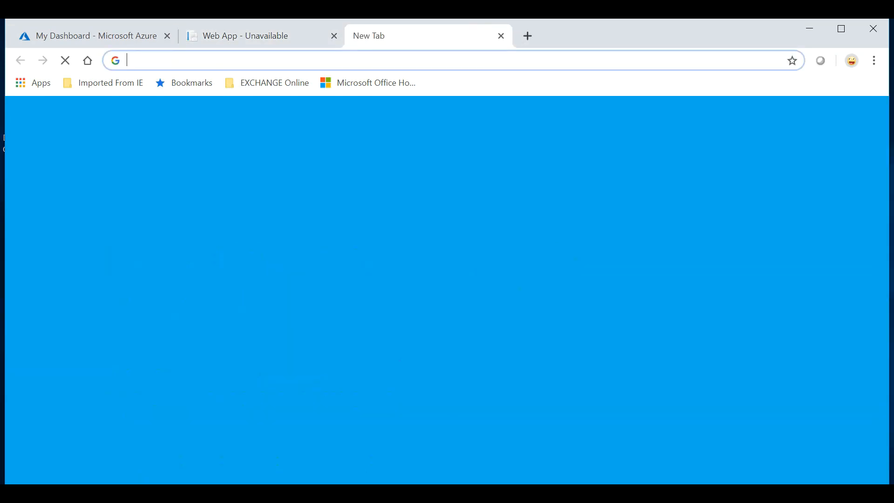
key("ctrl+v")
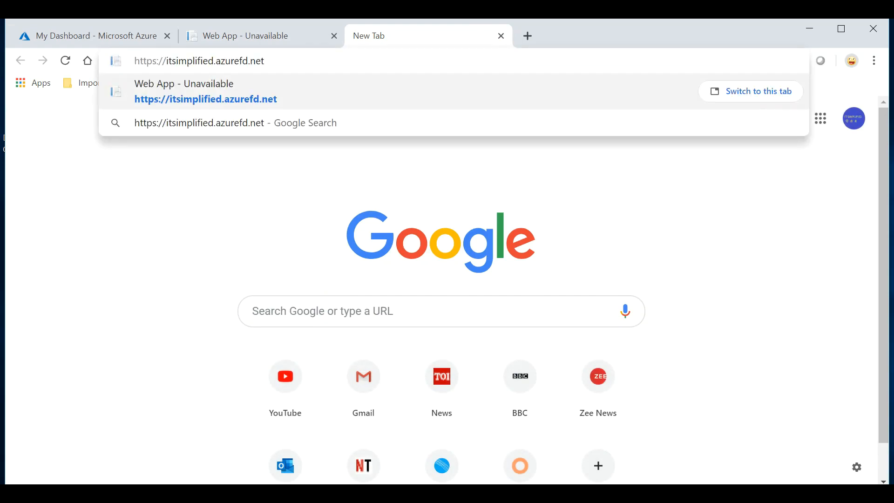
key("Return")
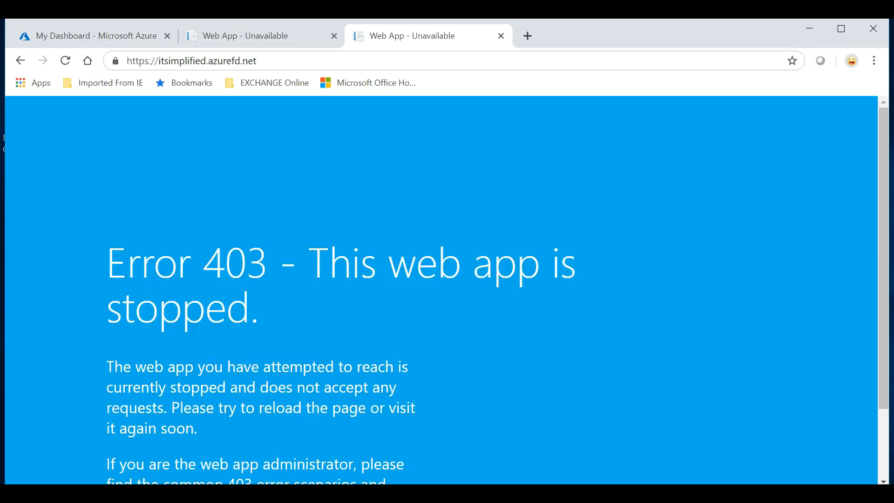
left_click(334, 36)
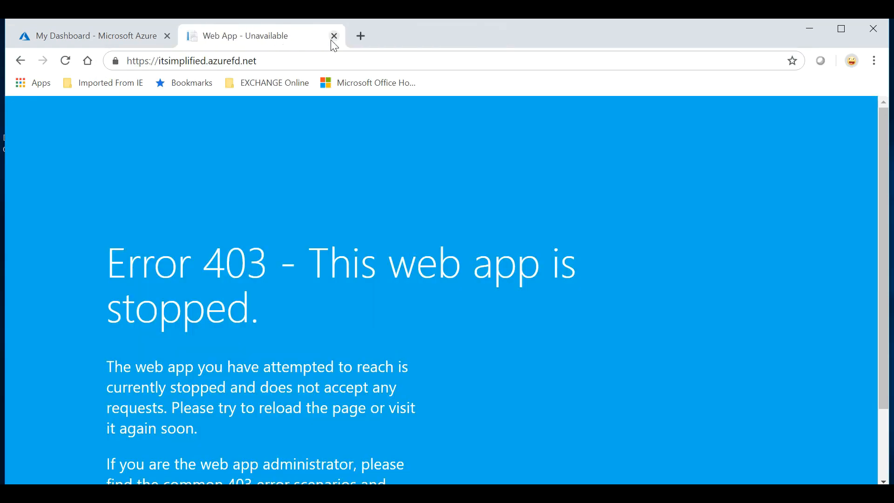
left_click(68, 61)
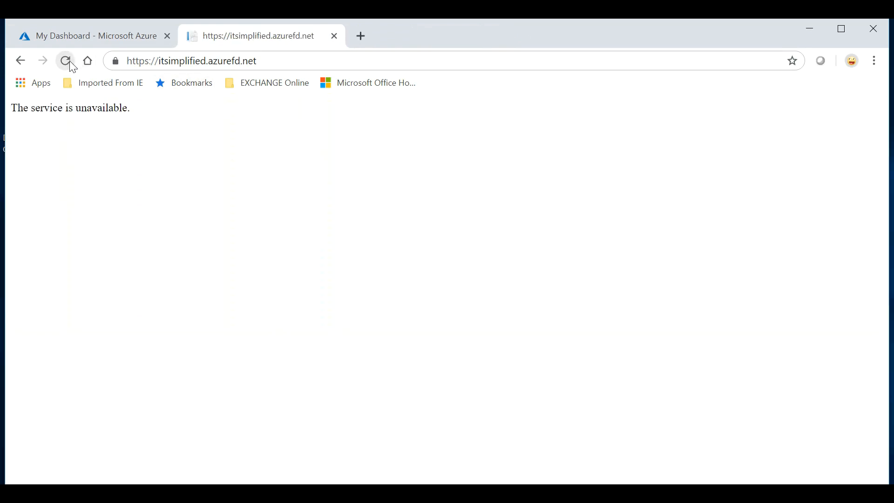
left_click(69, 62)
left_click(67, 61)
left_click(67, 61)
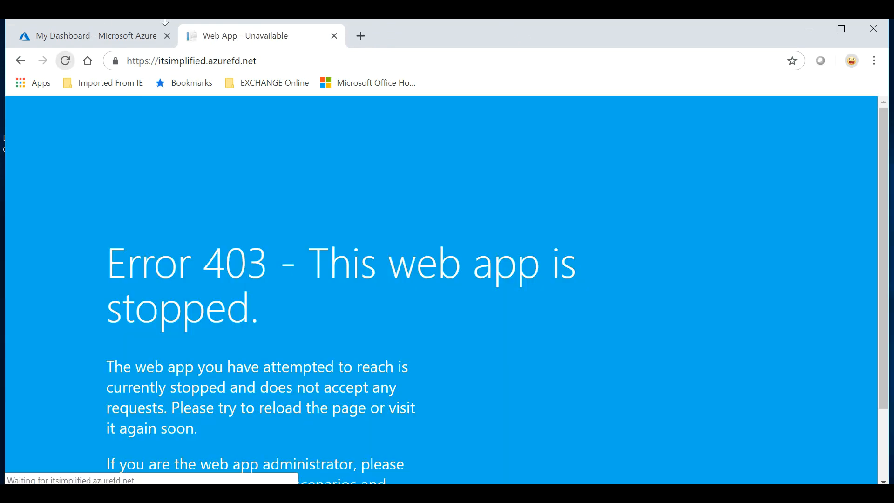
Load the copied Front Door address twice in a new tab, and close both test tabs.
left_click(359, 37)
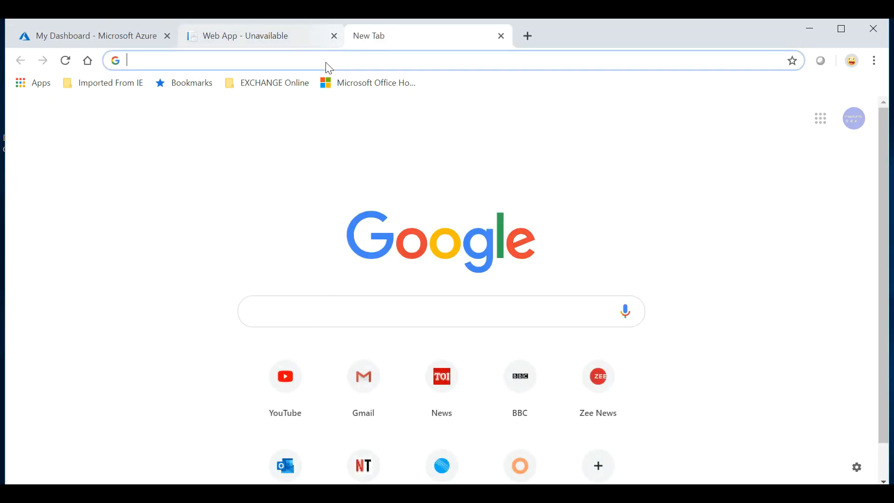
key("ctrl+v")
key("Return")
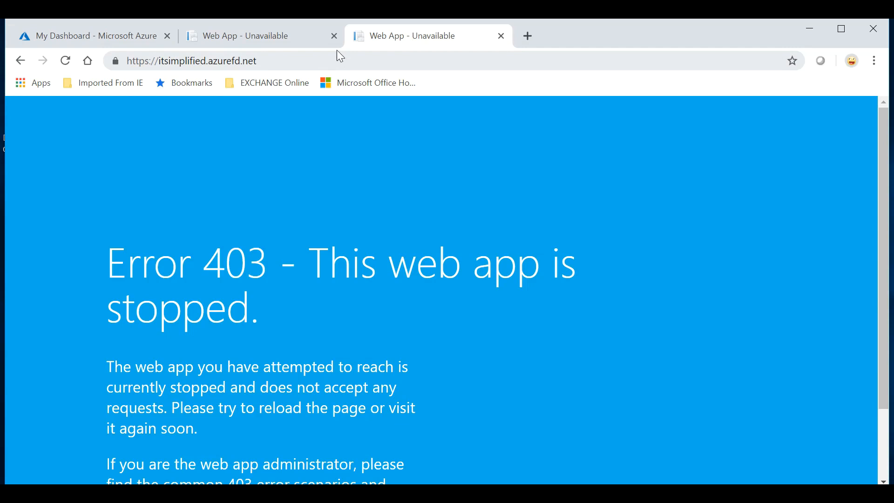
left_click(298, 61)
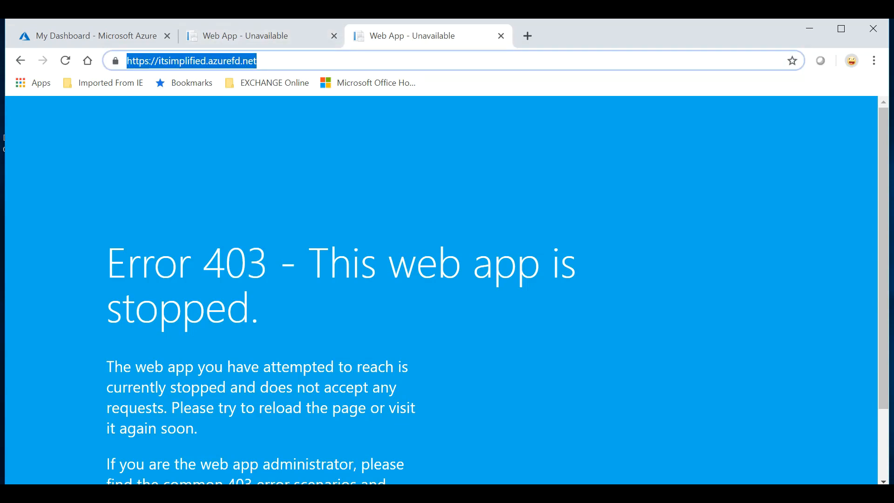
key("Return")
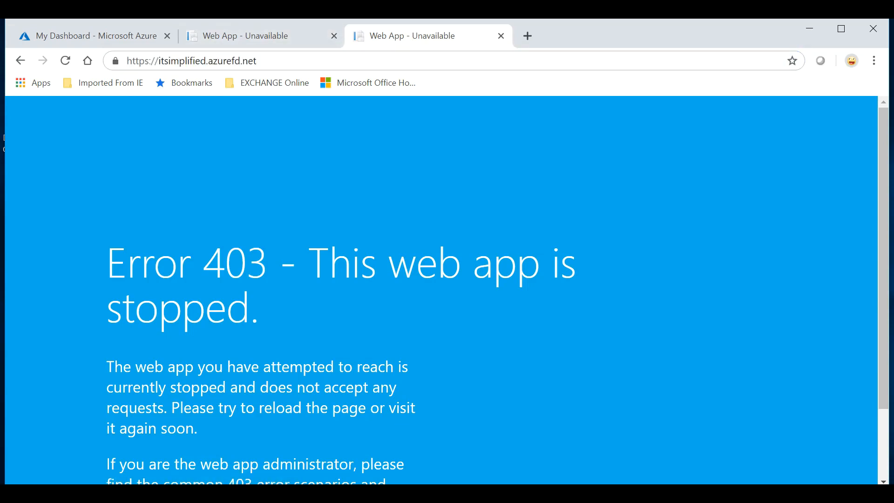
left_click(337, 38)
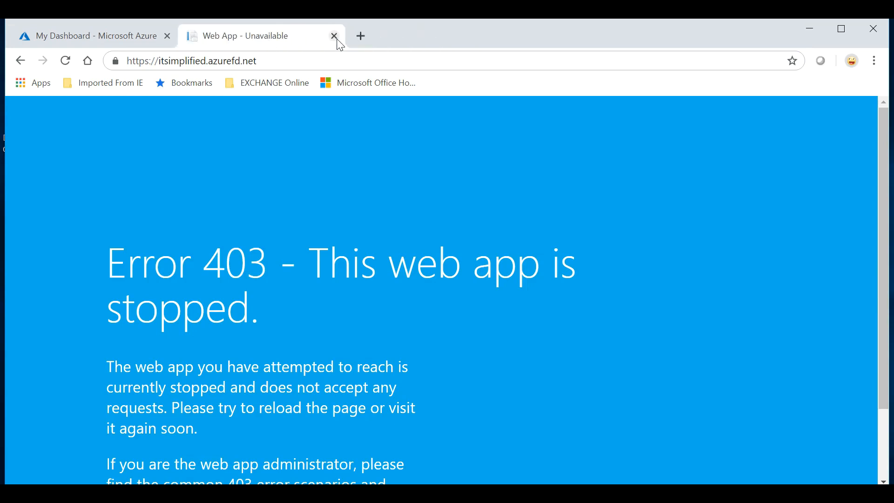
left_click(335, 37)
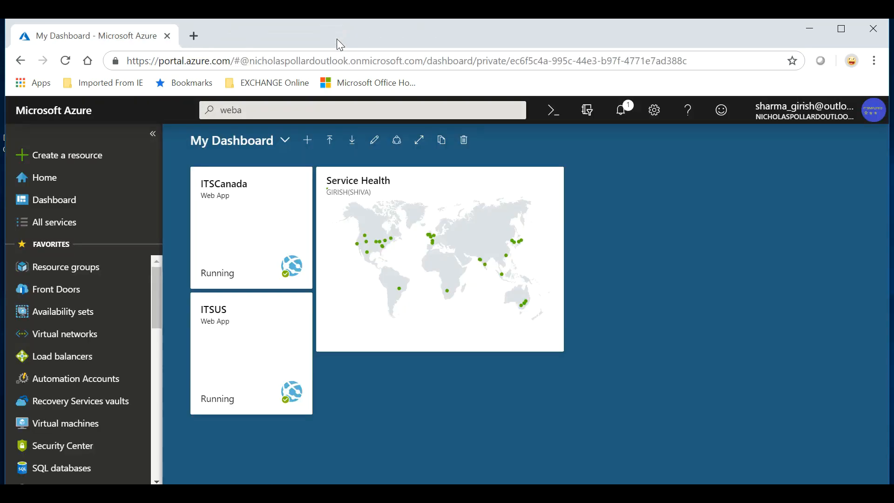
Open the itsimplified Front Door's overview in the Azure portal and copy its frontend host address.
left_click(66, 294)
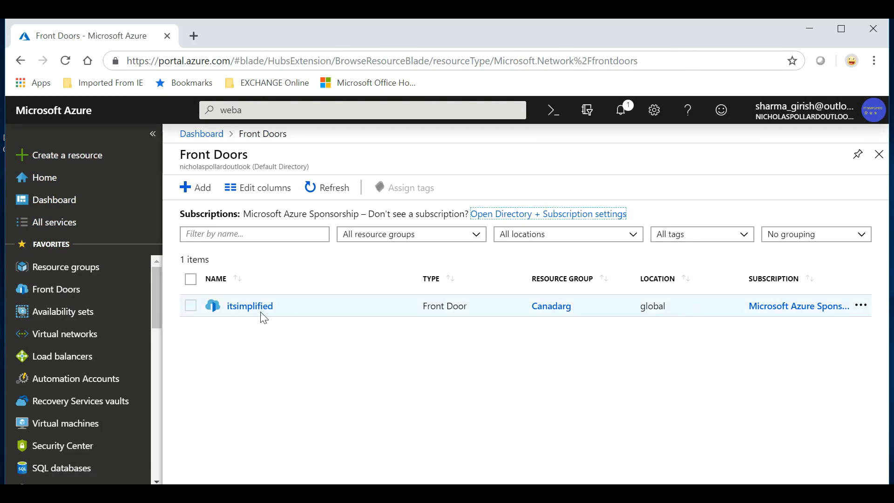
left_click(250, 307)
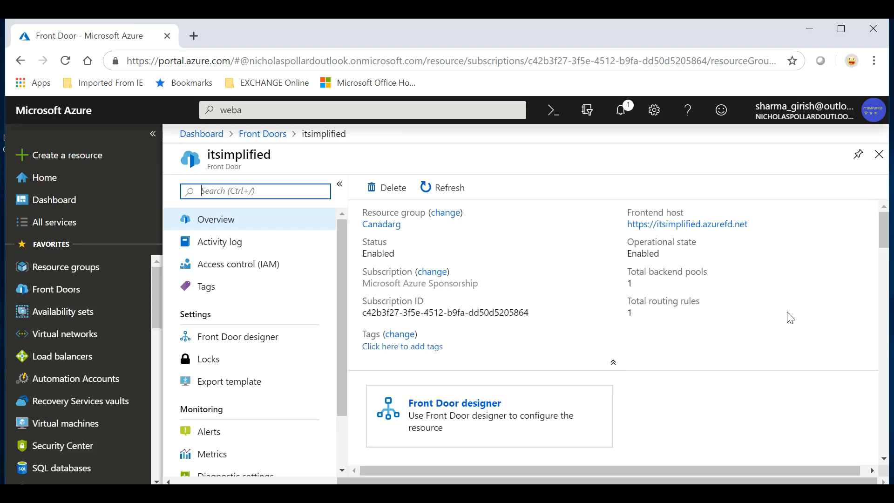
left_click(756, 225)
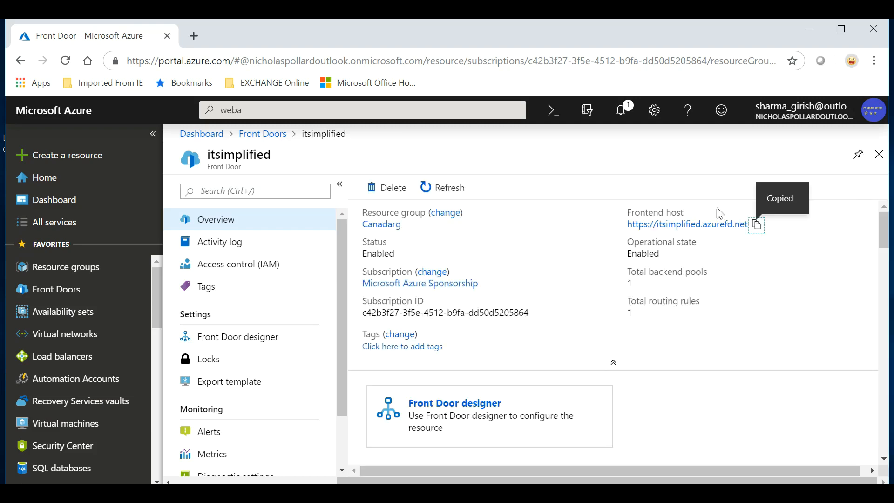
Load the copied frontend host address in a new tab, and switch to the Front Door diagram in Microsoft Whiteboard.
left_click(193, 36)
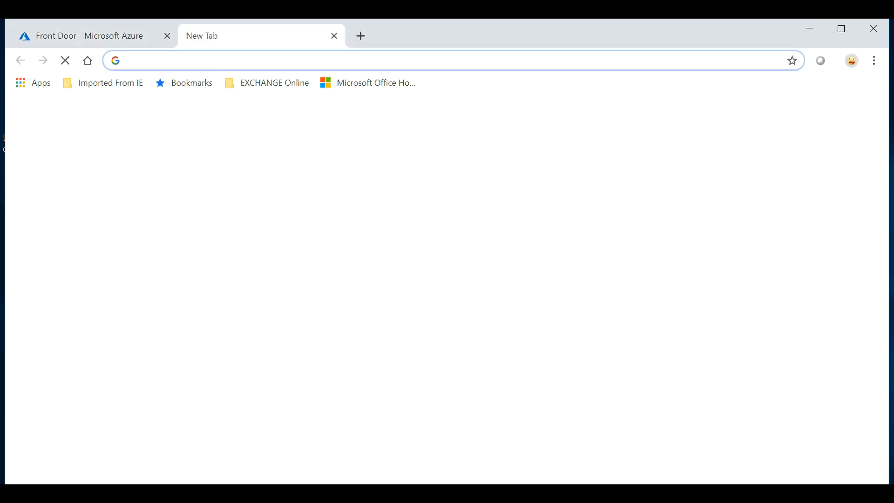
key("ctrl+v")
key("Return")
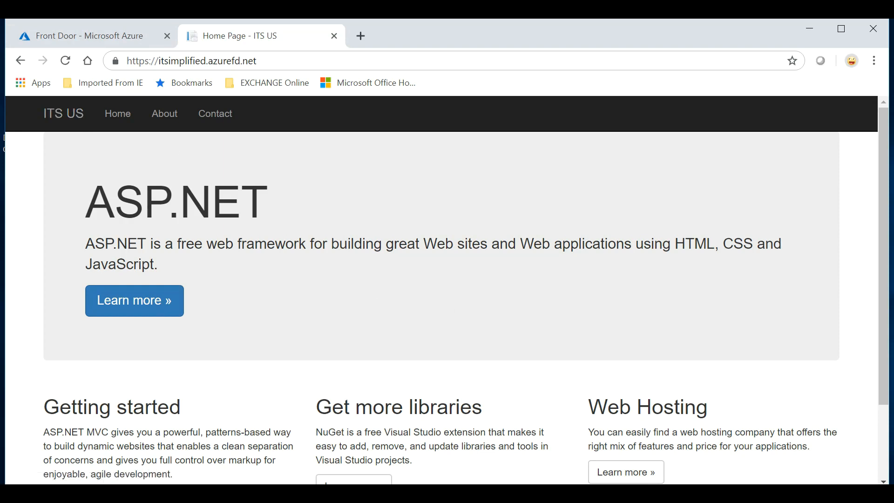
left_click(536, 493)
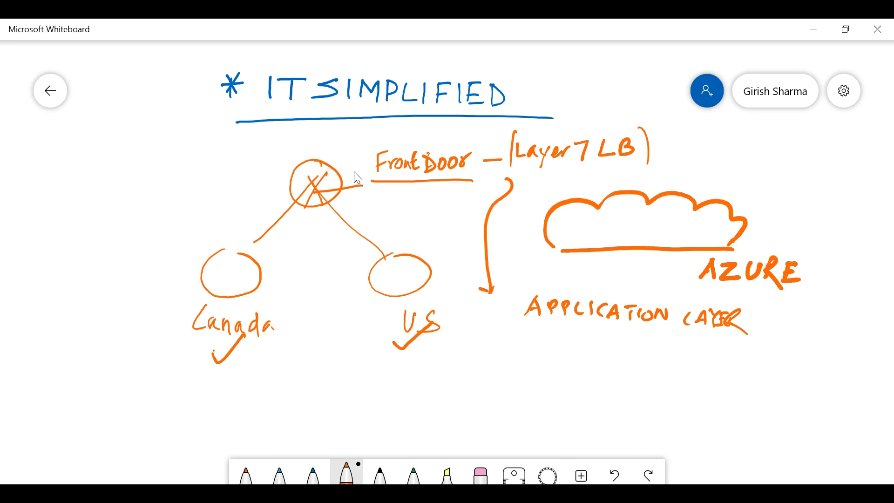